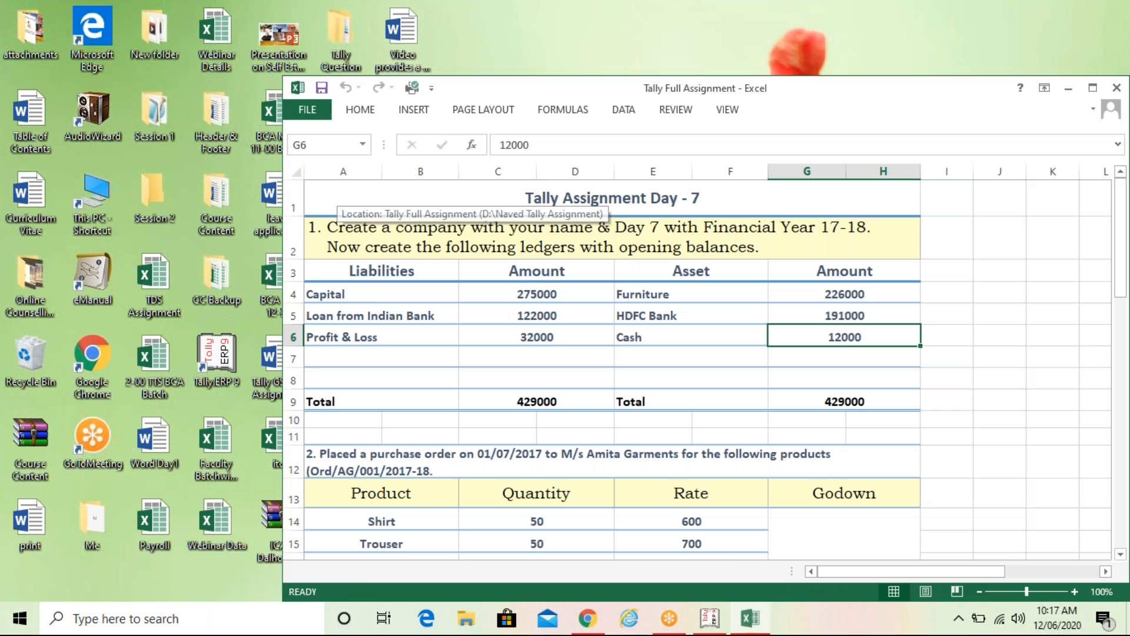
# Examine the Assignment Day 7 sheet from the opening balances down to the sales order, challan and invoice tasks 5 to 7.
pyautogui.doubleClick(536, 83)
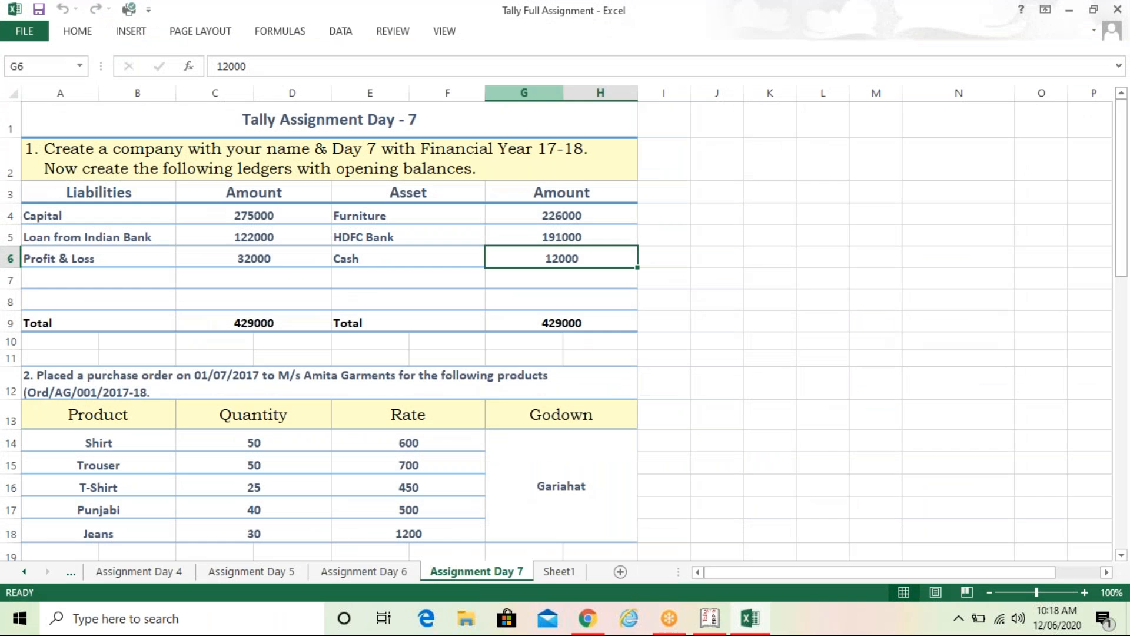
pyautogui.click(336, 320)
pyautogui.press('Down')
pyautogui.press('Down')
pyautogui.press('Down')
pyautogui.press('Down')
pyautogui.press('Down')
pyautogui.press('Down')
pyautogui.press('Down')
pyautogui.press('Down')
pyautogui.press('Down')
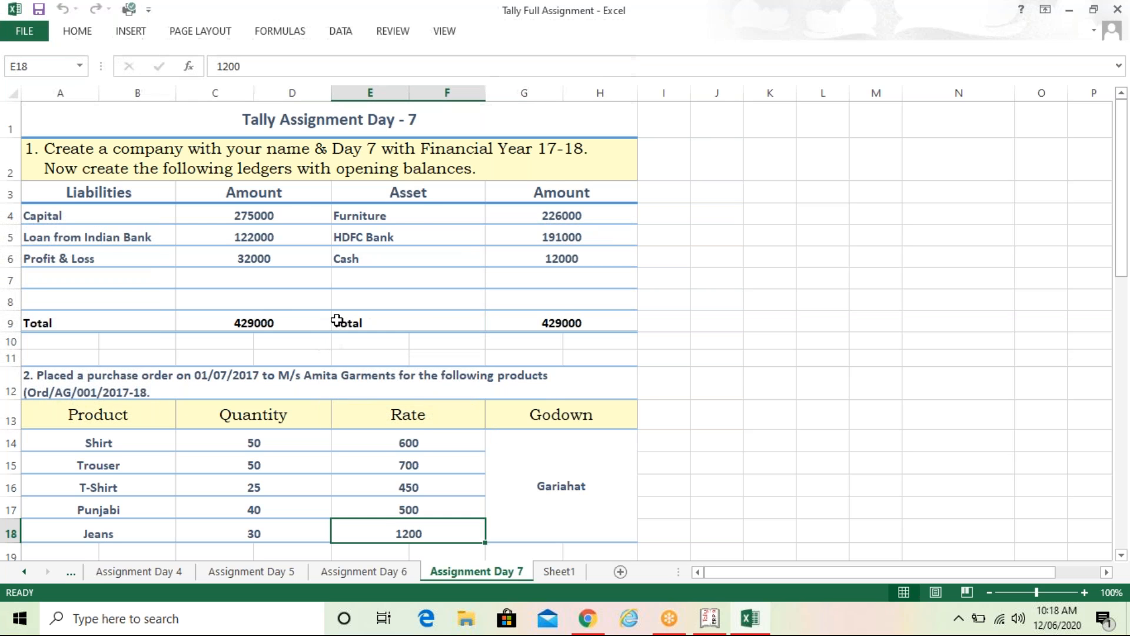
pyautogui.press('Down')
pyautogui.press('Down')
pyautogui.press('Down')
pyautogui.press('Down')
pyautogui.press('Down')
pyautogui.press('Down')
pyautogui.press('Down')
pyautogui.press('Down')
pyautogui.press('Down')
pyautogui.press('Down')
pyautogui.press('Down')
pyautogui.press('Down')
pyautogui.press('Down')
pyautogui.press('Down')
pyautogui.press('Down')
pyautogui.press('Down')
pyautogui.press('Down')
pyautogui.press('Down')
pyautogui.press('Down')
pyautogui.press('Down')
pyautogui.press('Down')
pyautogui.press('Down')
pyautogui.press('Down')
pyautogui.press('Down')
pyautogui.press('Down')
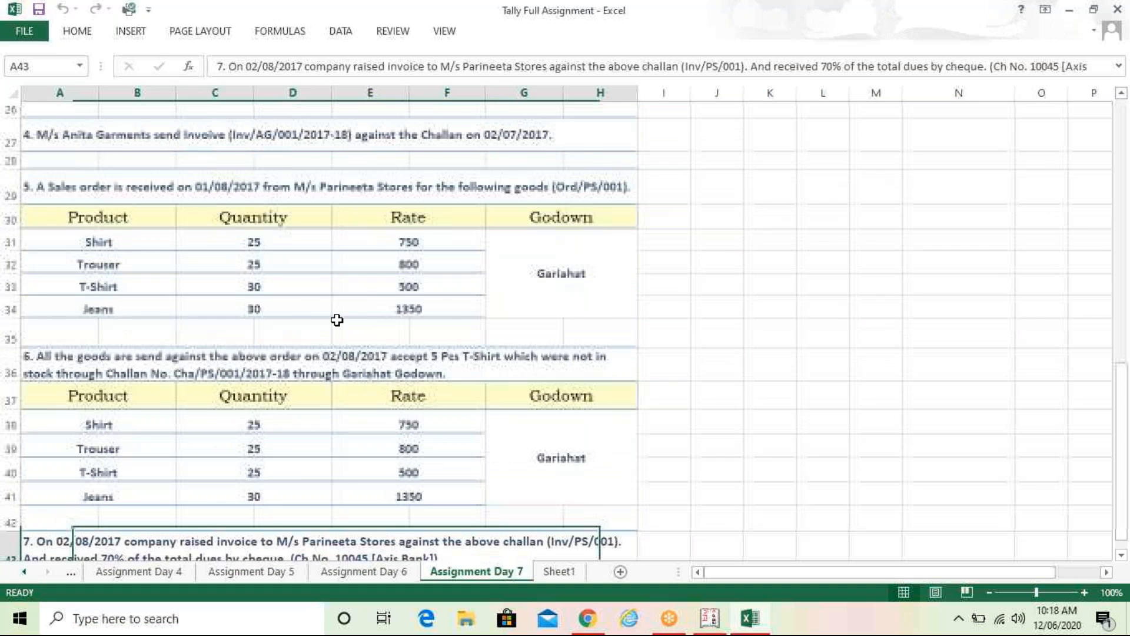
pyautogui.press('Down')
pyautogui.click(601, 127)
pyautogui.click(682, 136)
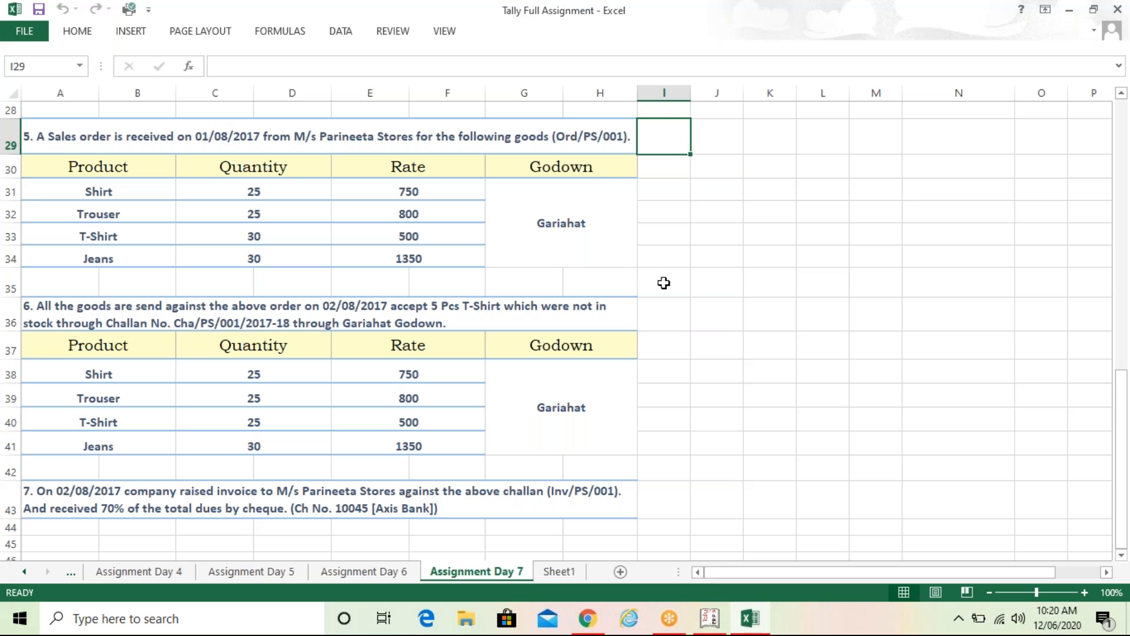
# Switch to Tally.ERP 9.
pyautogui.click(708, 622)
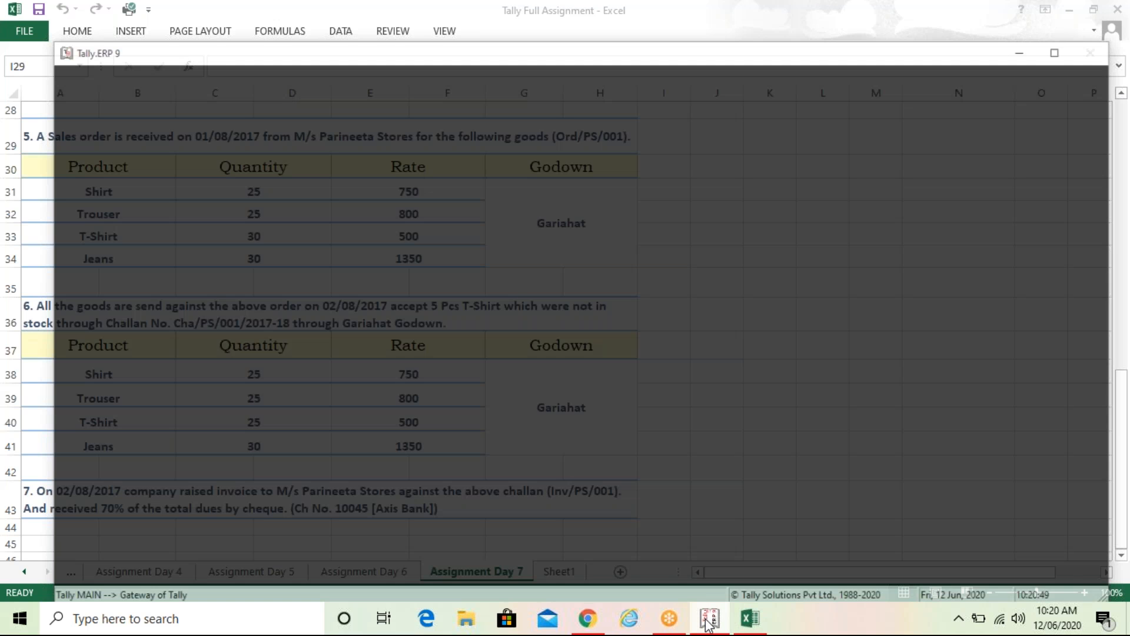
pyautogui.press('v')
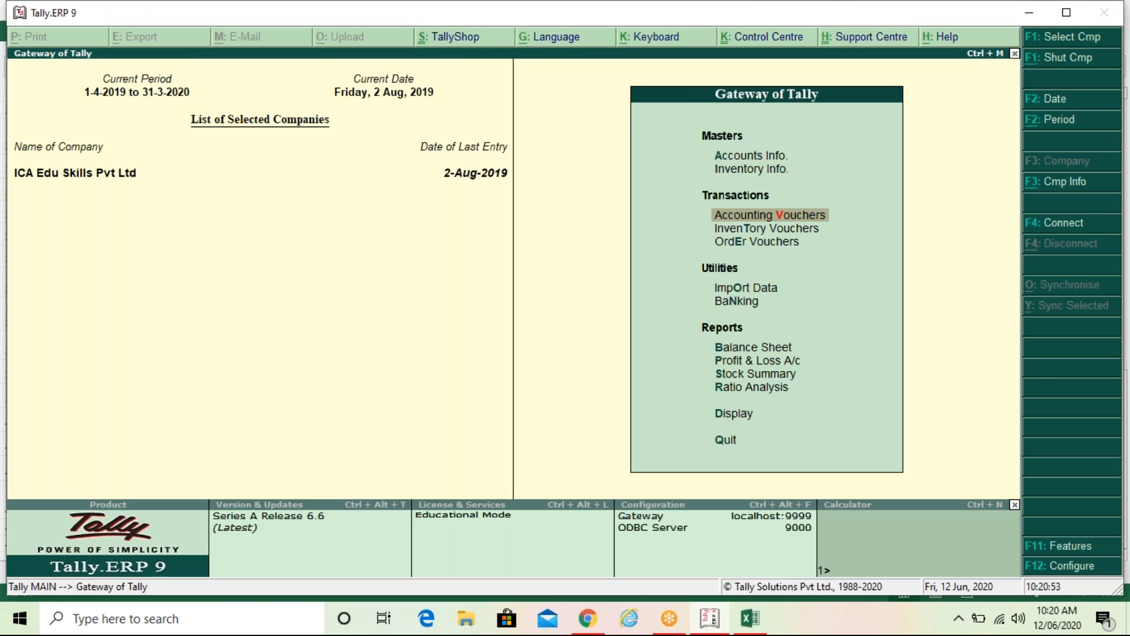
pyautogui.press('Return')
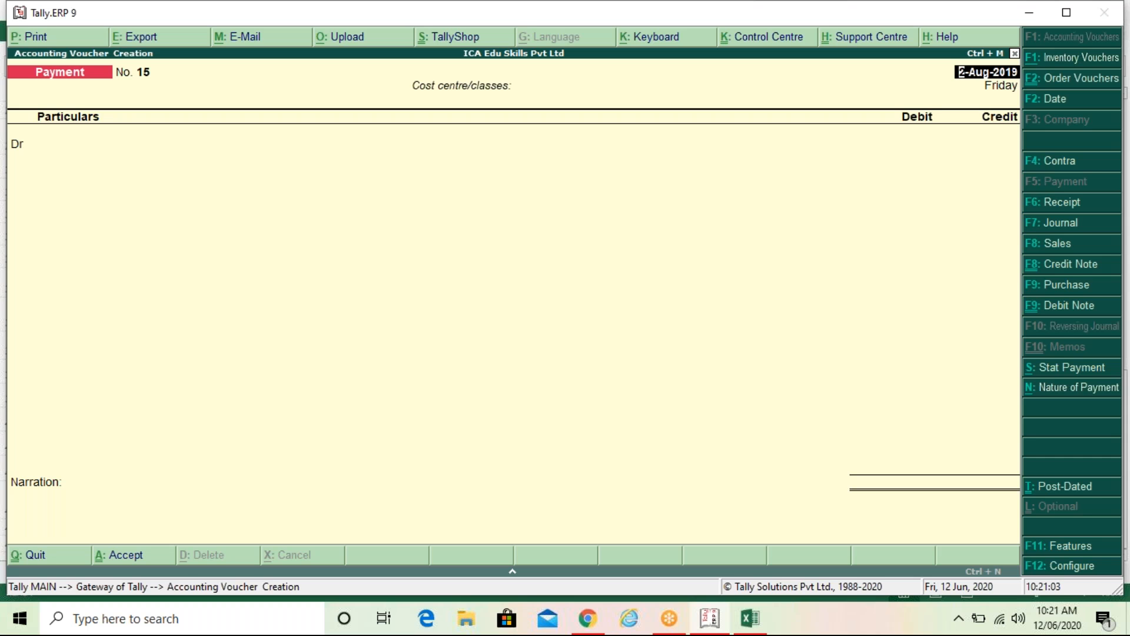
pyautogui.hotkey('alt', 'F5')
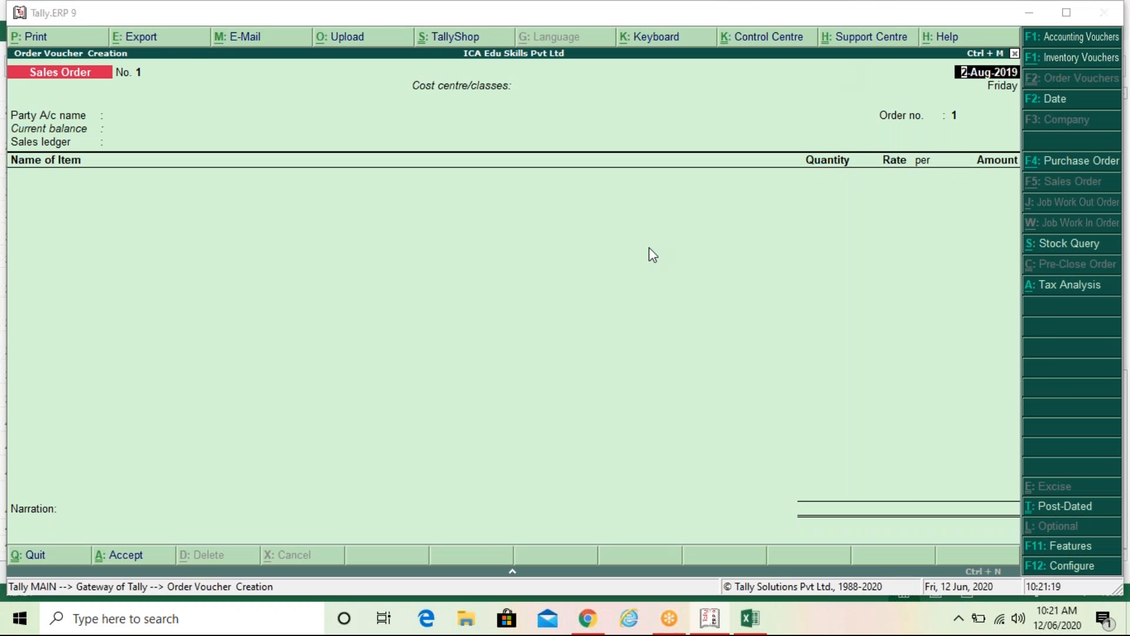
pyautogui.hotkey('alt', 'Tab')
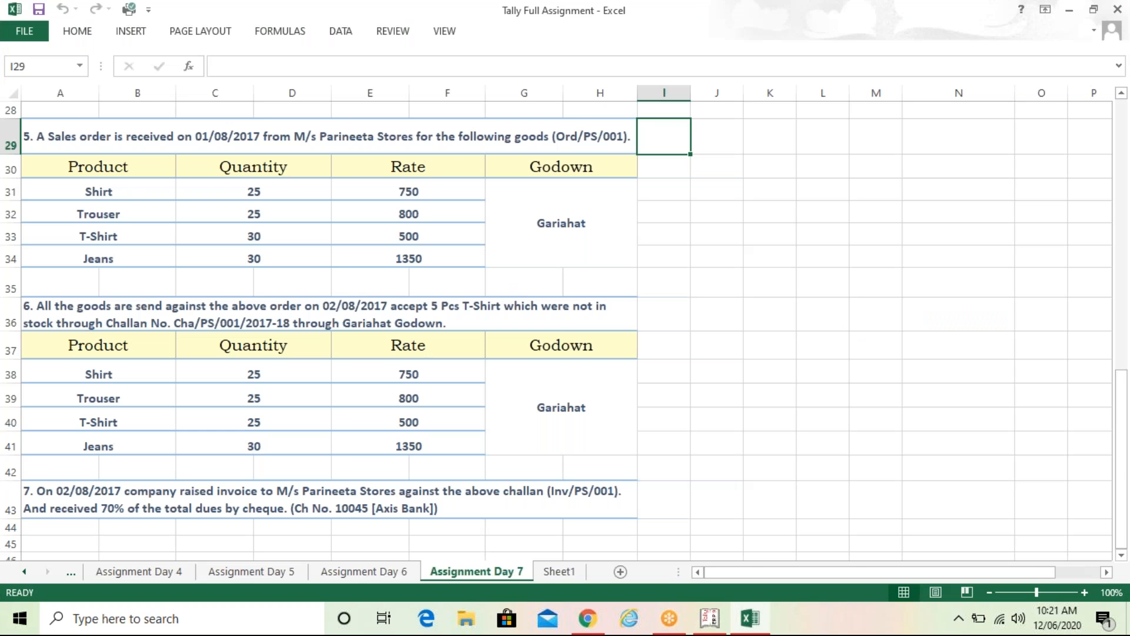
pyautogui.hotkey('alt', 'Tab')
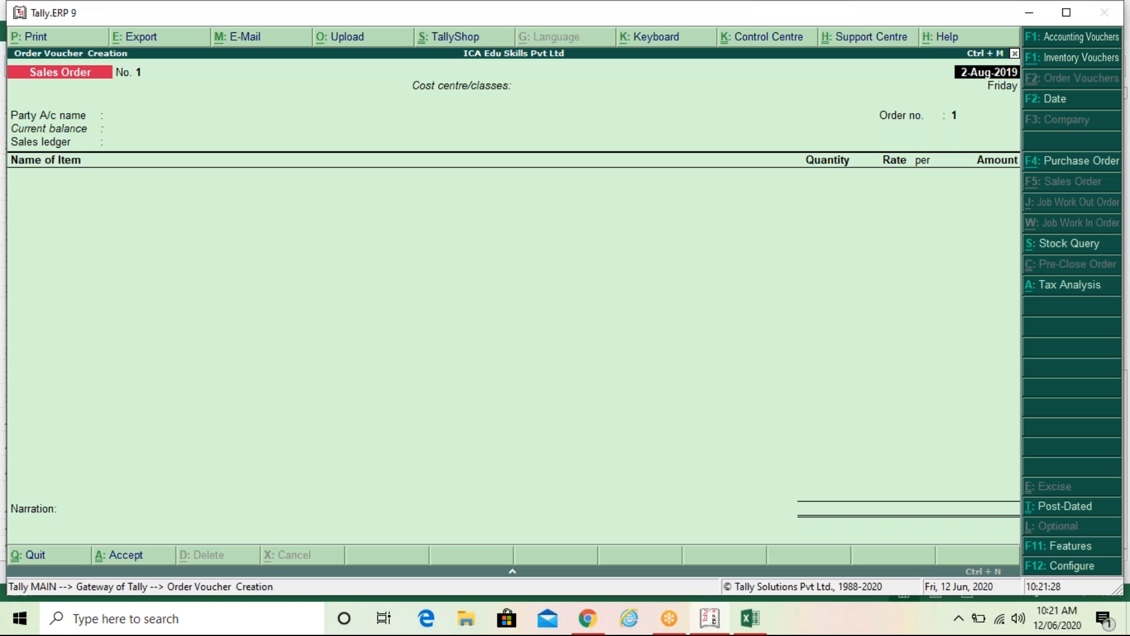
pyautogui.press('F2')
pyautogui.write('1')
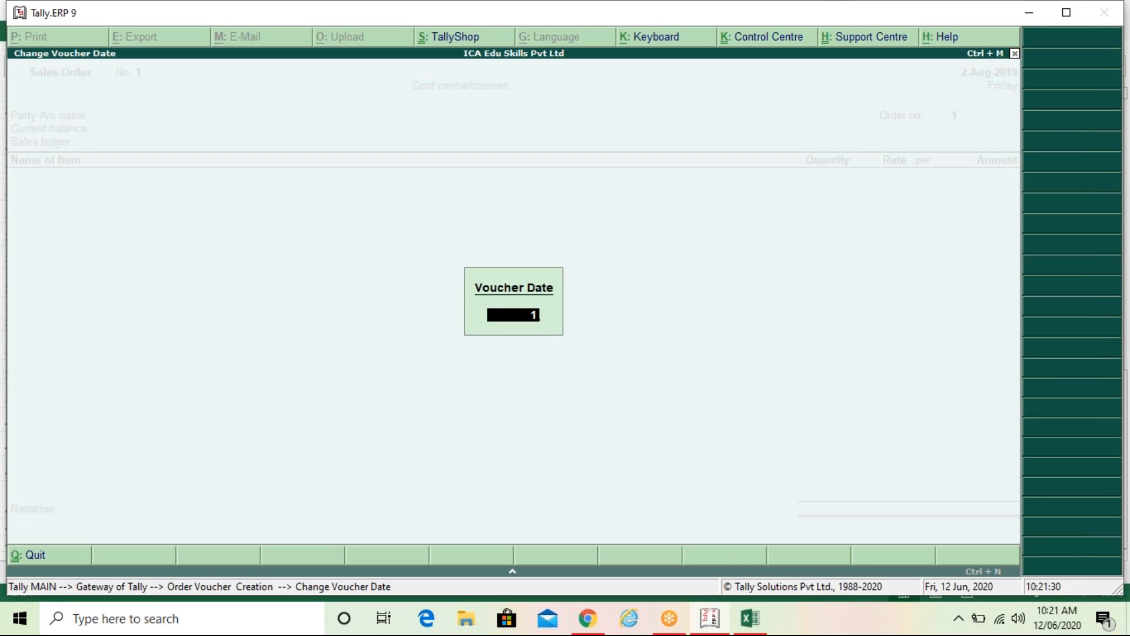
pyautogui.write('/8')
pyautogui.press('Return')
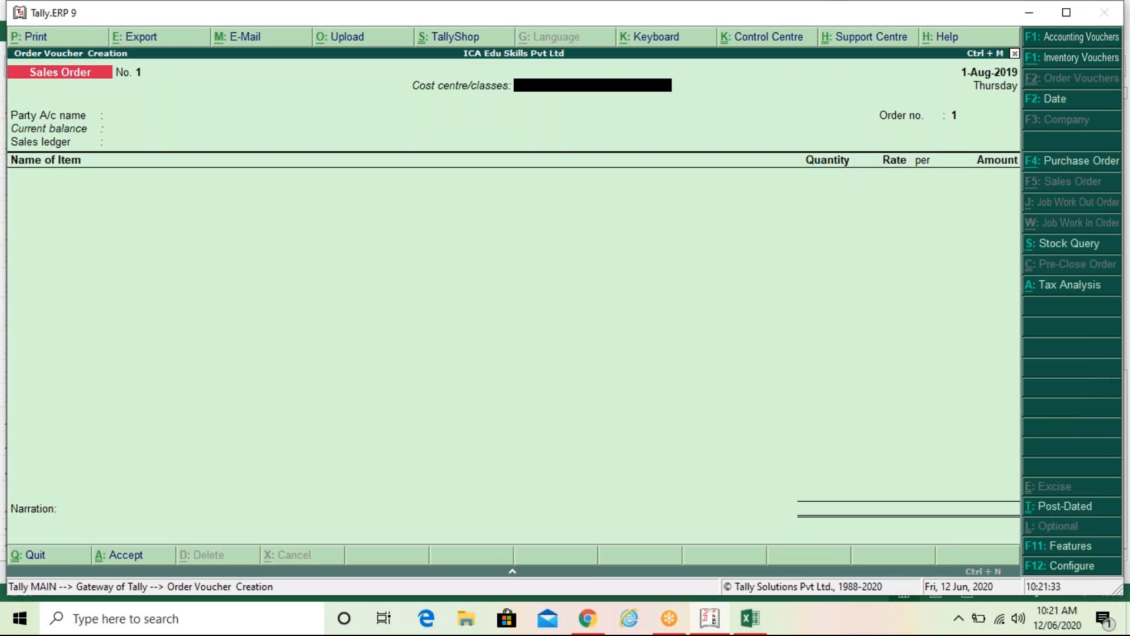
pyautogui.press('Return')
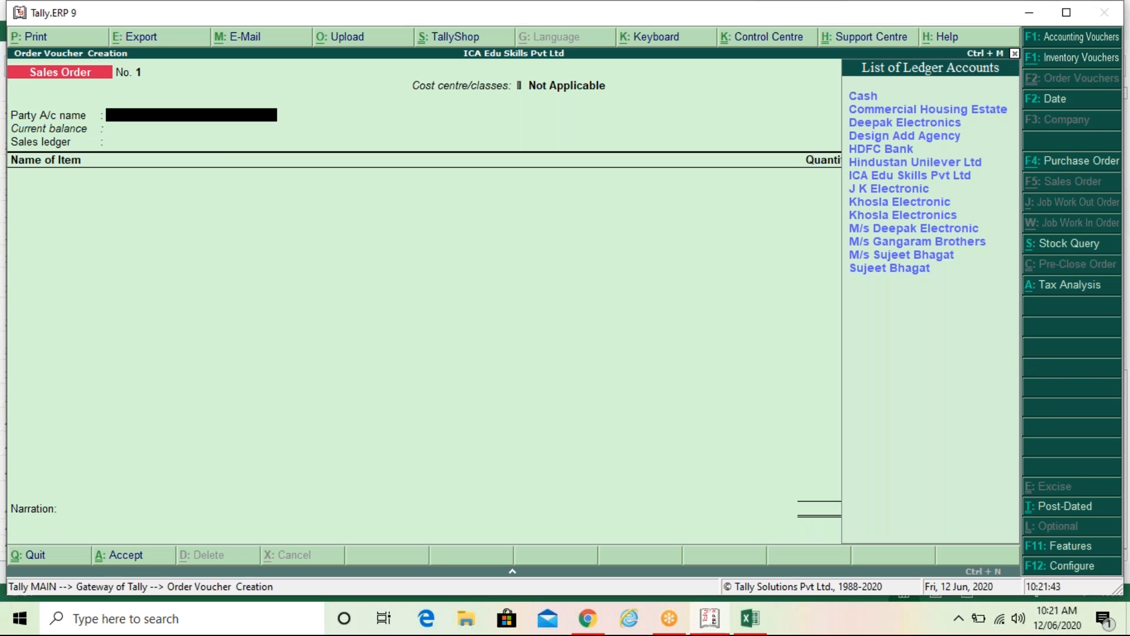
pyautogui.hotkey('alt', 'c')
pyautogui.write('M')
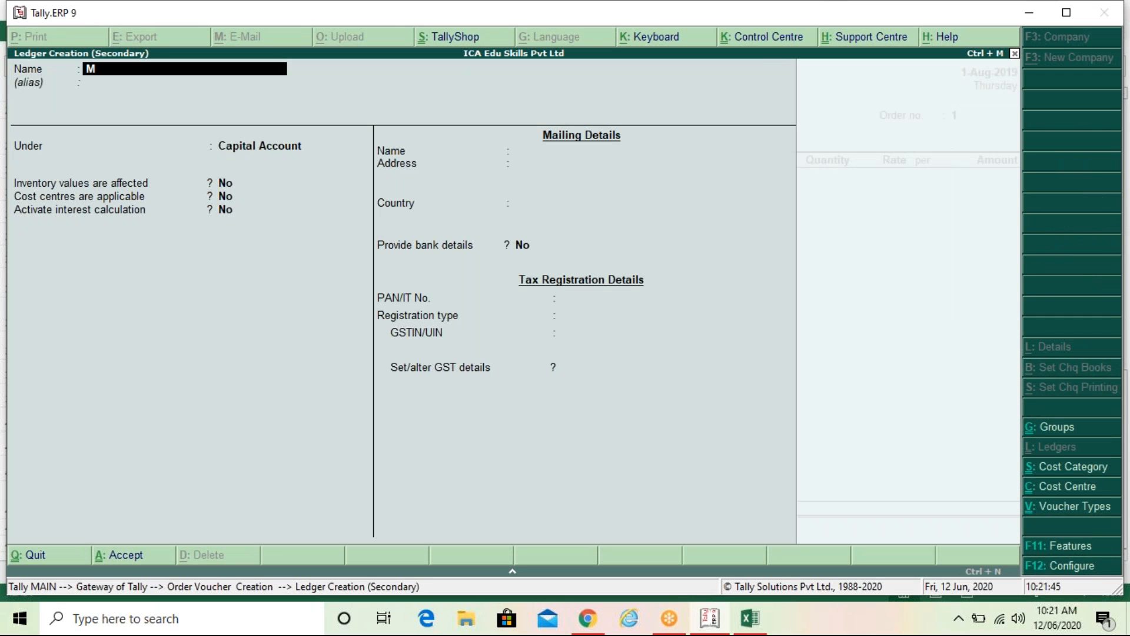
pyautogui.write('/s Parineeta Stores')
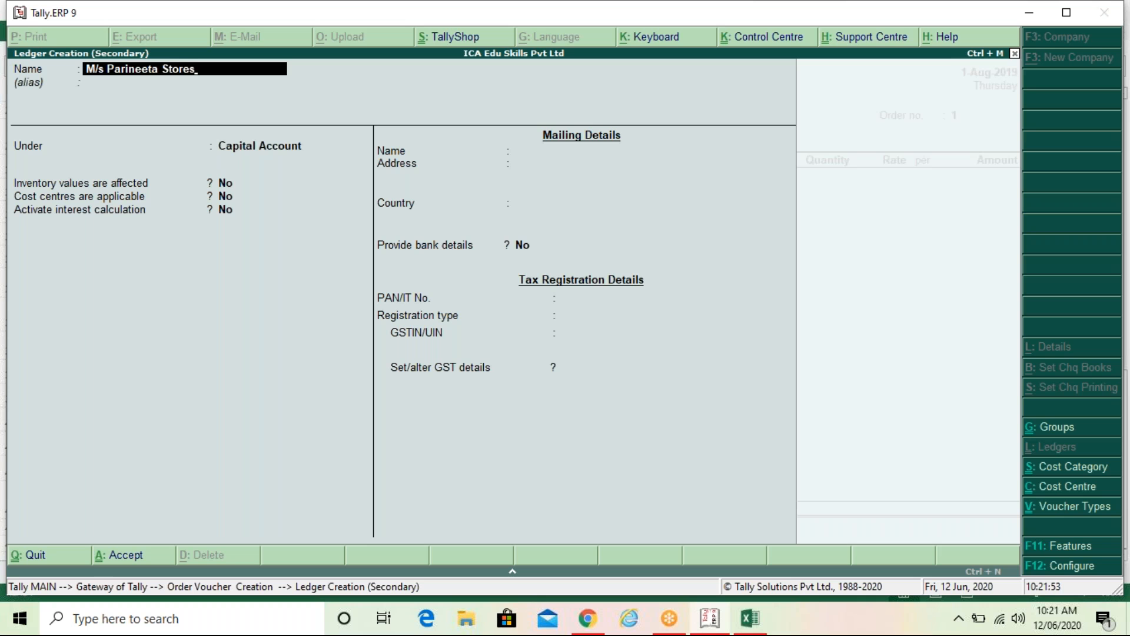
pyautogui.press('Return')
pyautogui.press('Return')
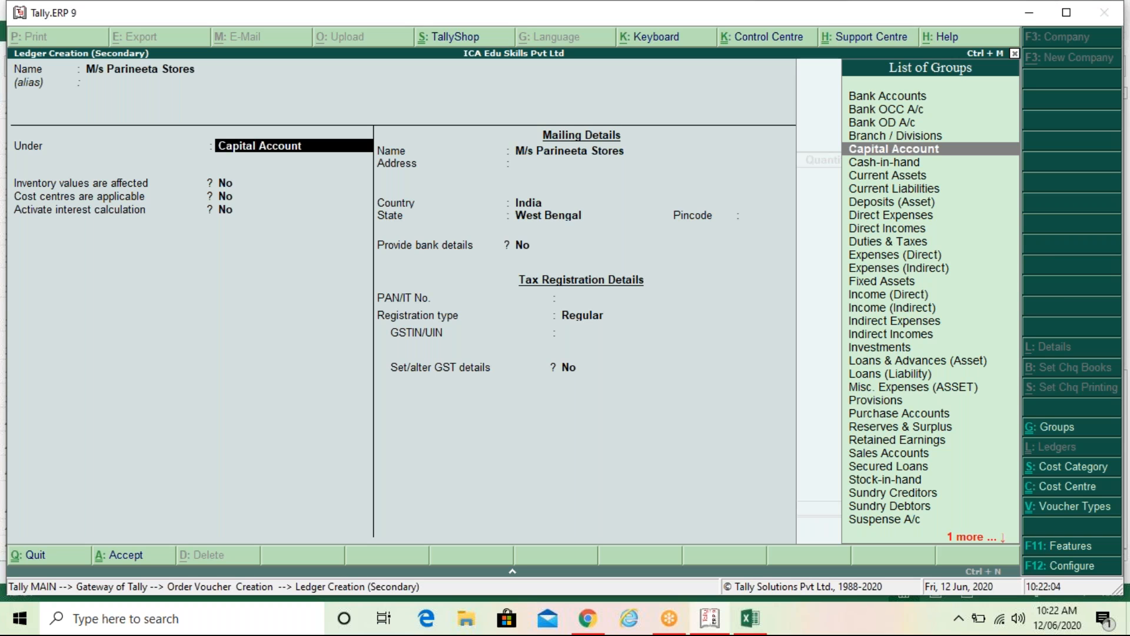
pyautogui.write('S')
pyautogui.press('Down')
pyautogui.press('Down')
pyautogui.press('Down')
pyautogui.press('Down')
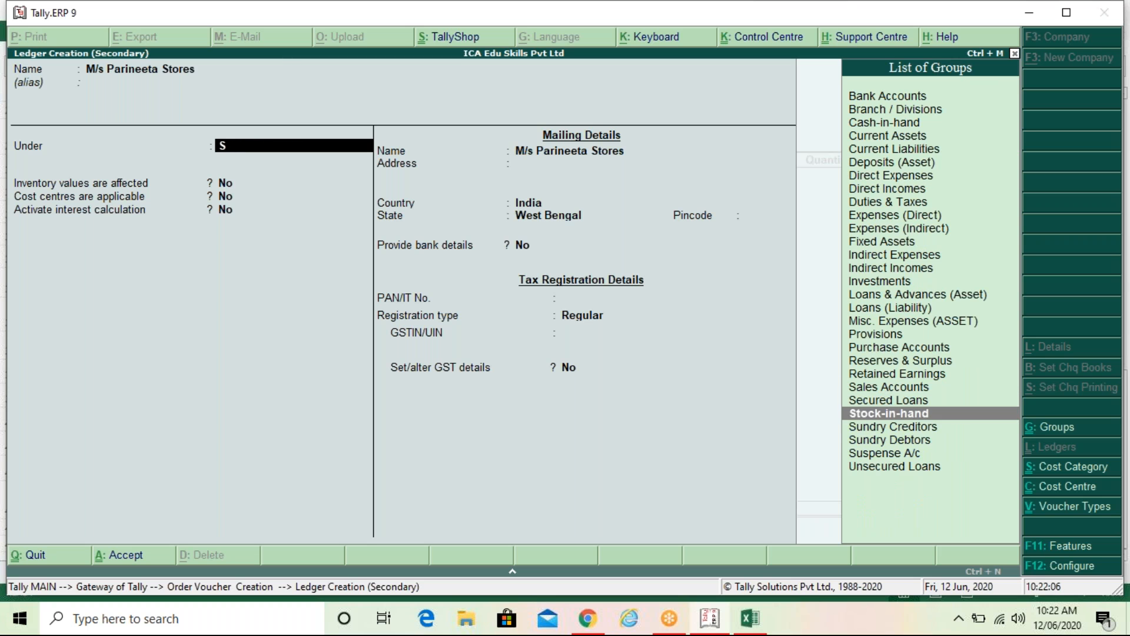
pyautogui.press('Return')
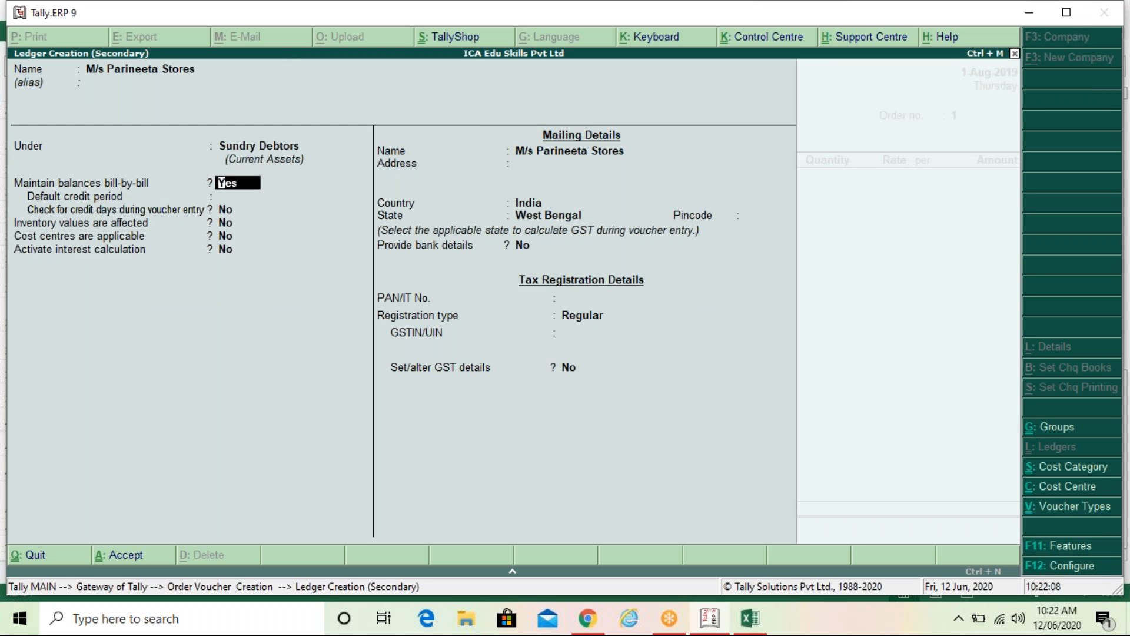
pyautogui.press('Return')
pyautogui.press('Return')
pyautogui.press('Return')
pyautogui.press('Return')
pyautogui.press('Return')
pyautogui.press('BackSpace')
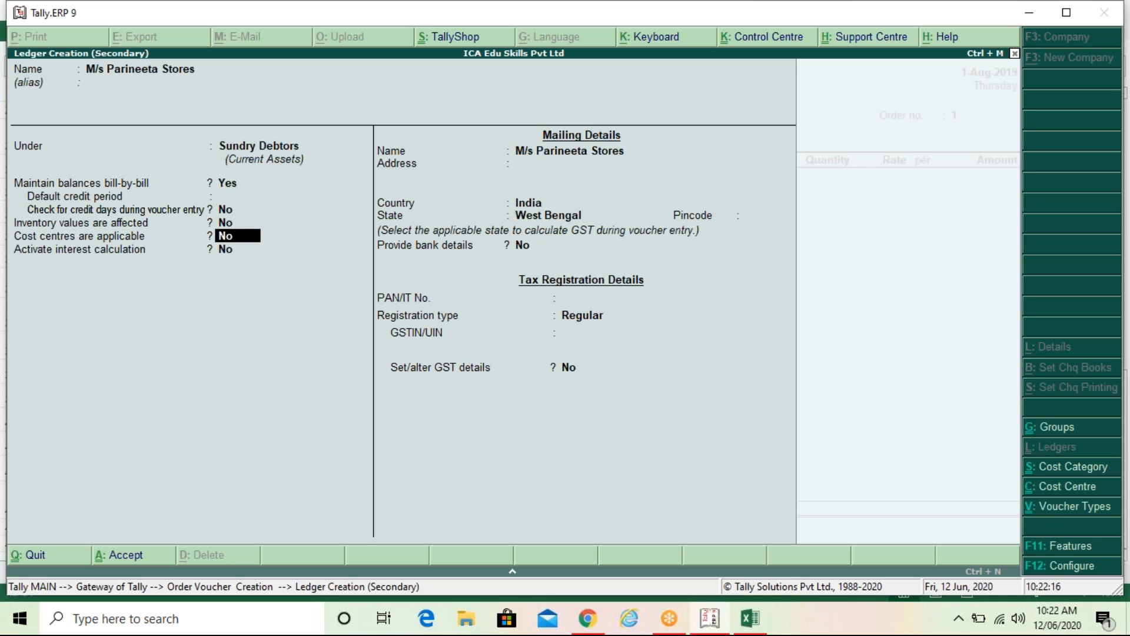
pyautogui.press('Escape')
pyautogui.press('Escape')
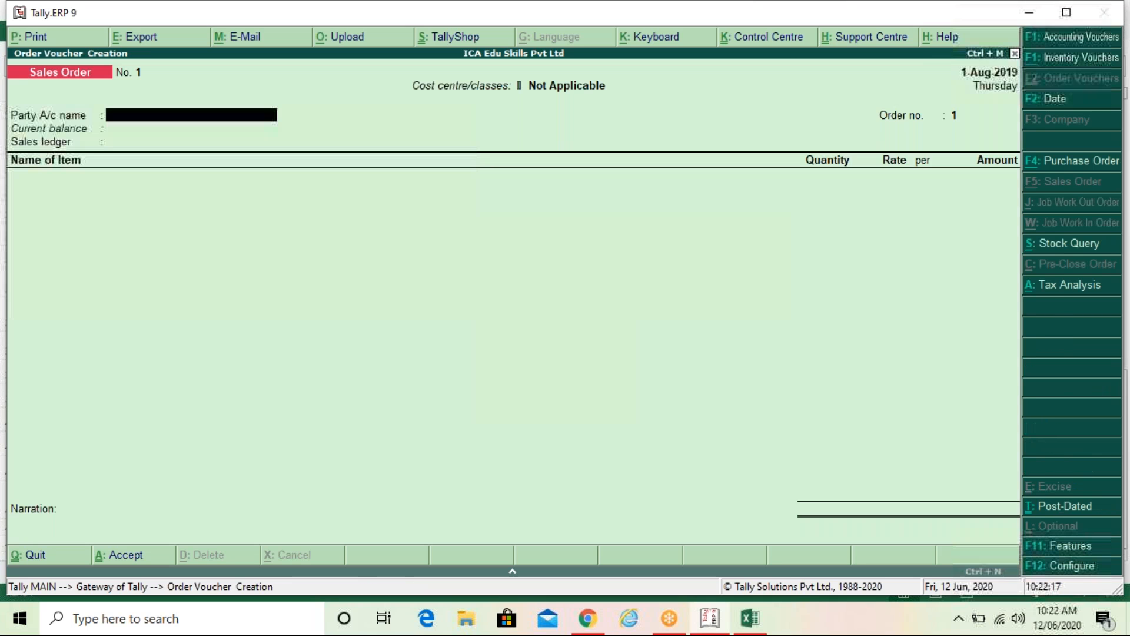
pyautogui.press('y')
pyautogui.press('Escape')
pyautogui.press('Escape')
# Shut the loaded company and load Global Solution Pvt Ltd (Pur/Sal).
pyautogui.hotkey('alt', 'F1')
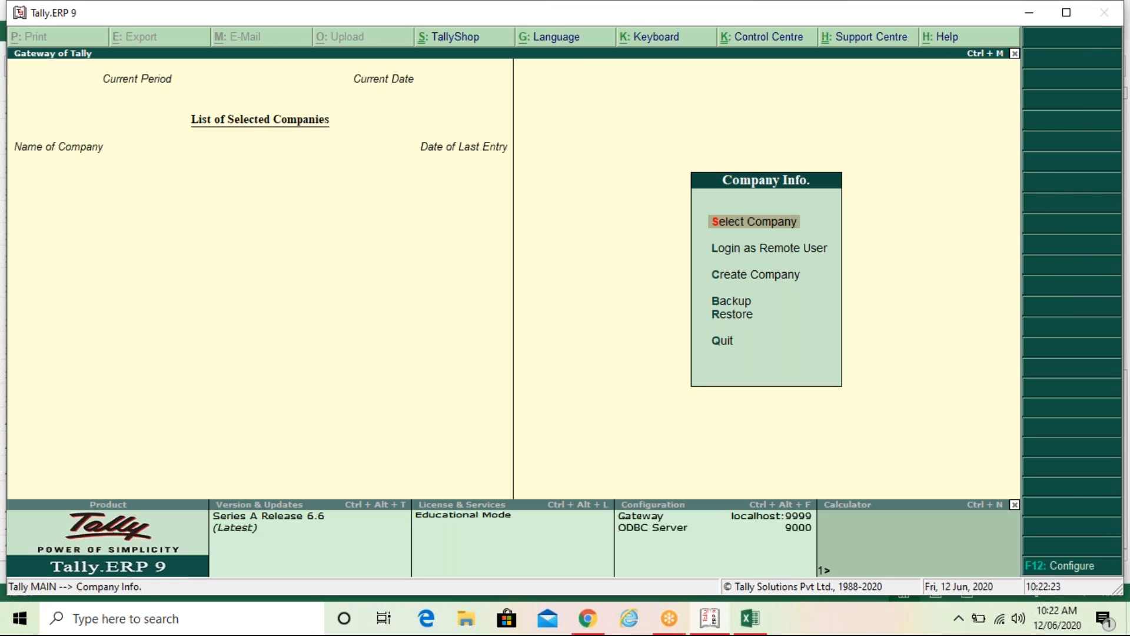
pyautogui.press('Return')
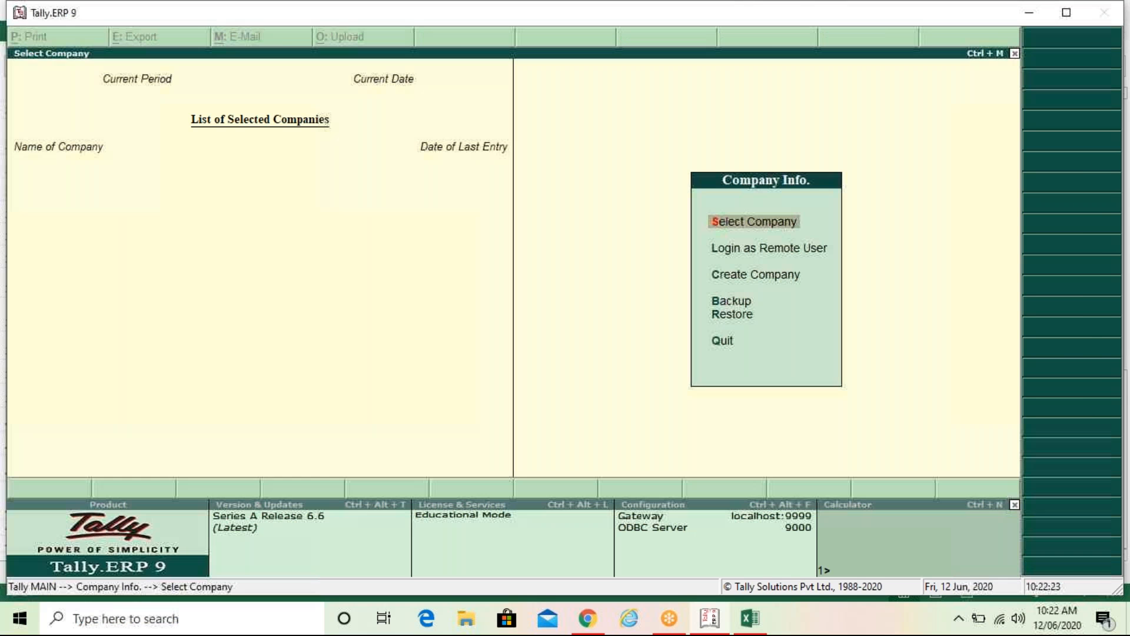
pyautogui.press('Down')
pyautogui.press('Down')
pyautogui.press('Down')
pyautogui.press('Down')
pyautogui.press('Down')
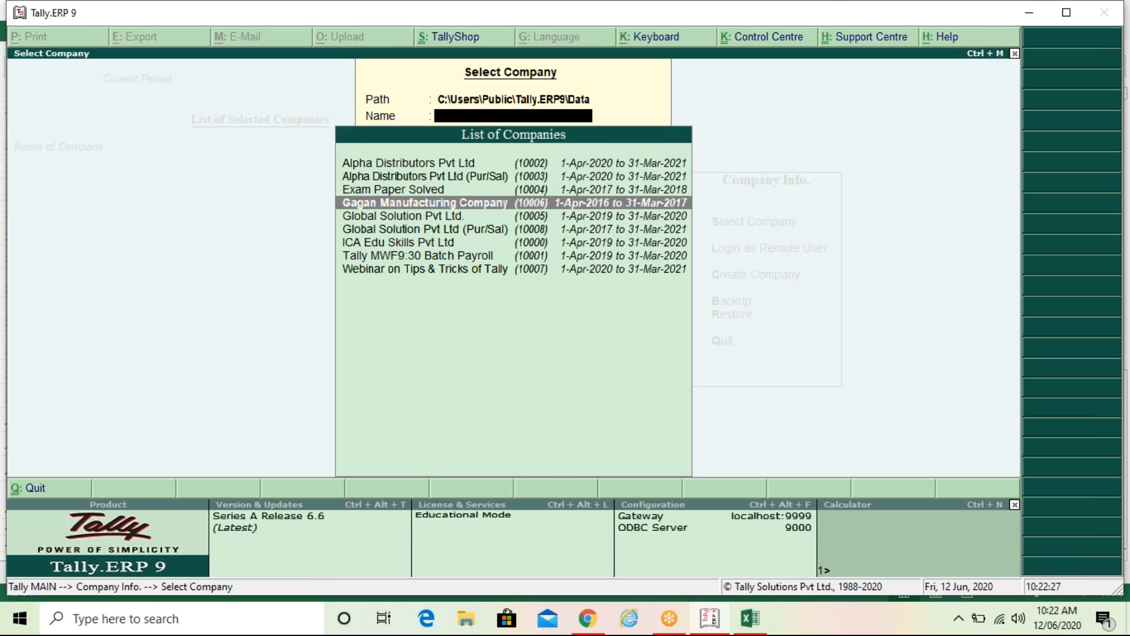
pyautogui.press('Return')
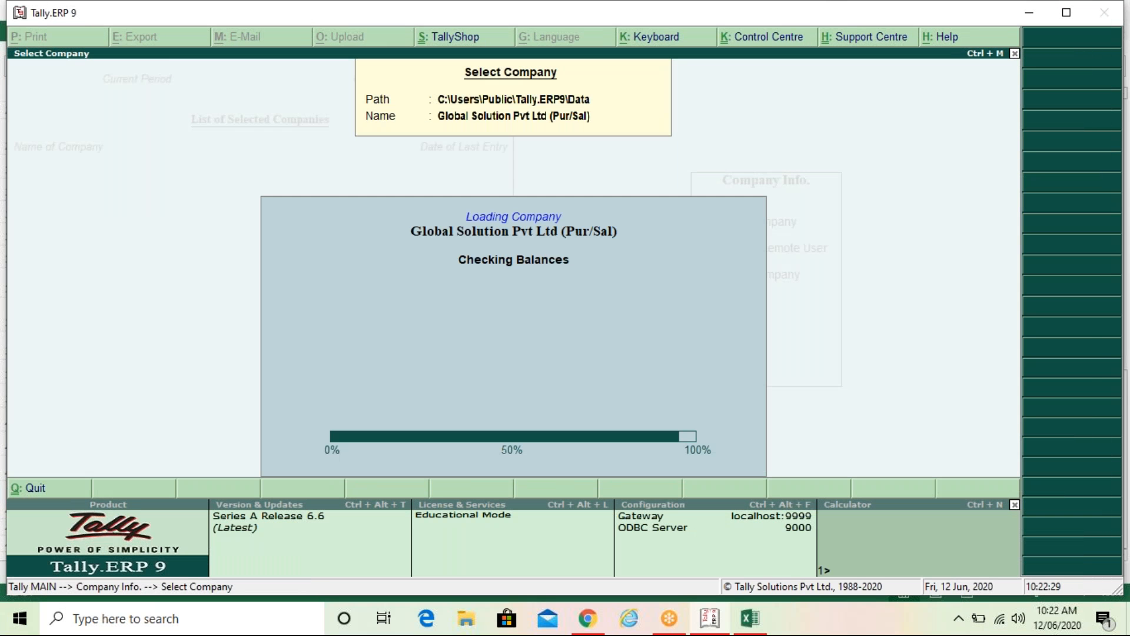
# Start a sales order voucher and set its date to 1/8.
pyautogui.press('Down')
pyautogui.press('Down')
pyautogui.press('Return')
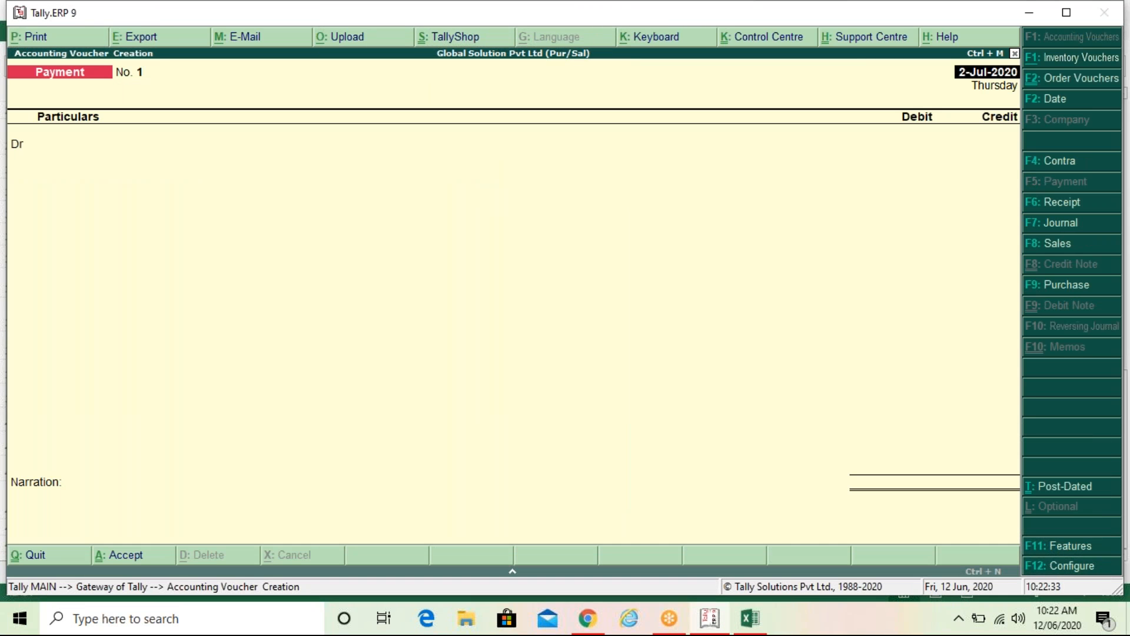
pyautogui.hotkey('alt', 'F5')
pyautogui.press('F2')
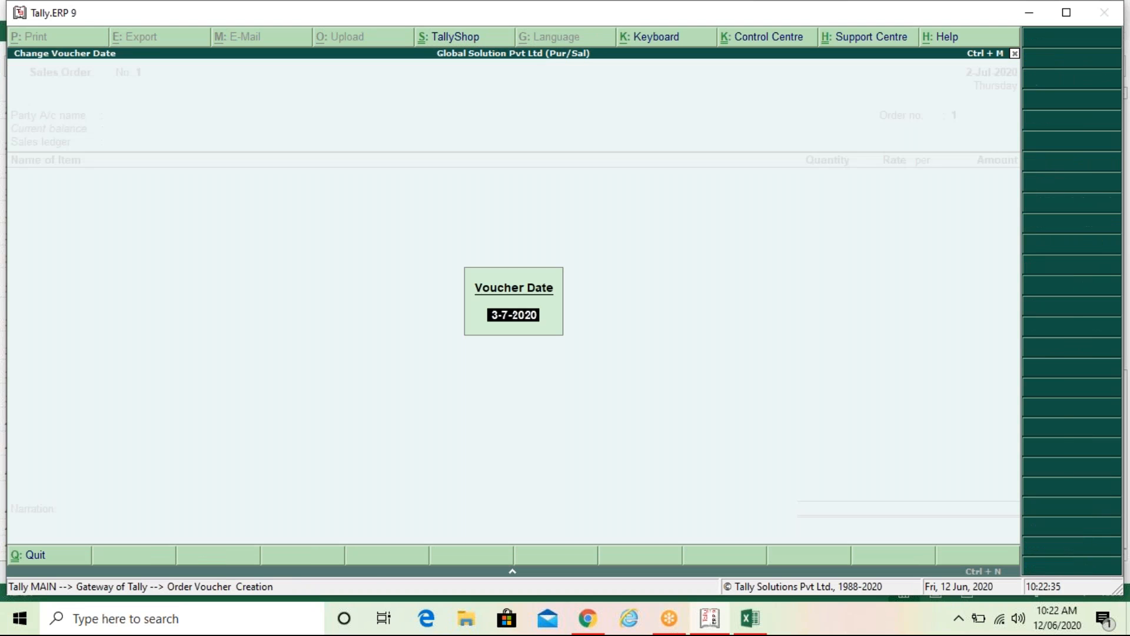
pyautogui.write('1/8')
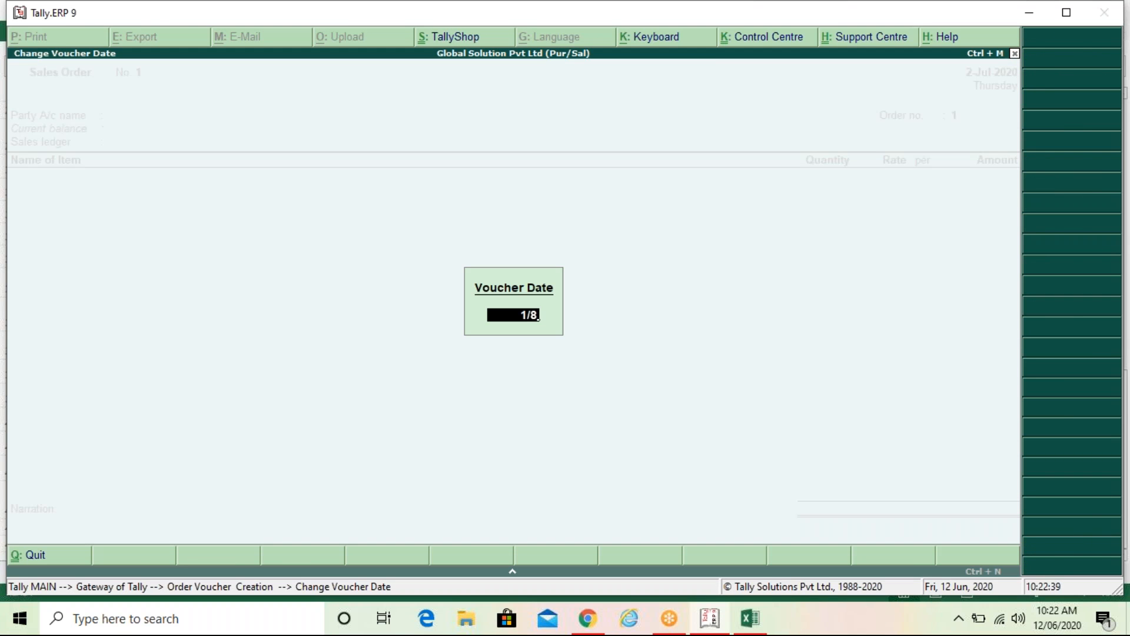
pyautogui.press('Return')
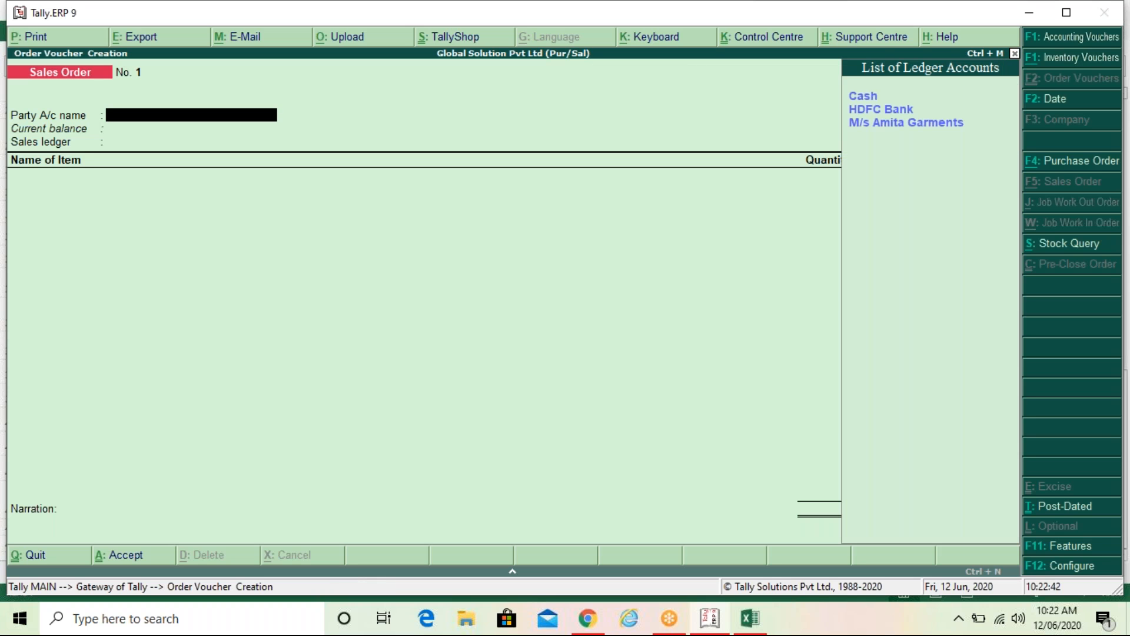
# Start a new party ledger named M/s Parineeta Stores under the Sundry Debtors group.
pyautogui.hotkey('alt', 'c')
pyautogui.write('M/s Parineeta Stores')
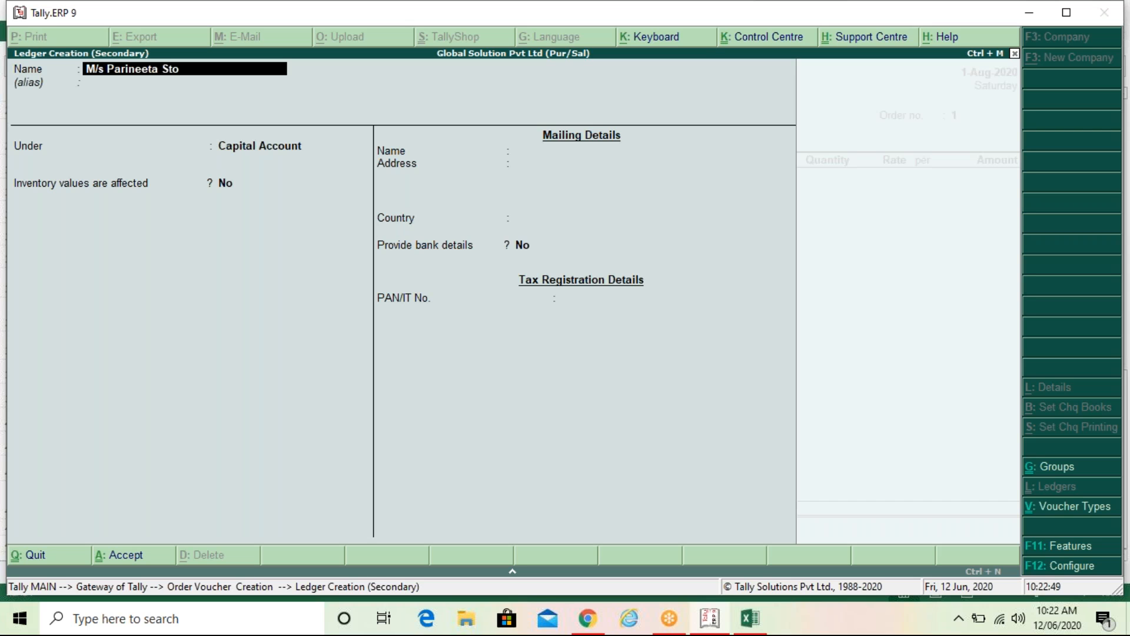
pyautogui.press('Return')
pyautogui.write('S')
pyautogui.press('Down')
pyautogui.press('Down')
pyautogui.press('Down')
pyautogui.press('Down')
pyautogui.press('Return')
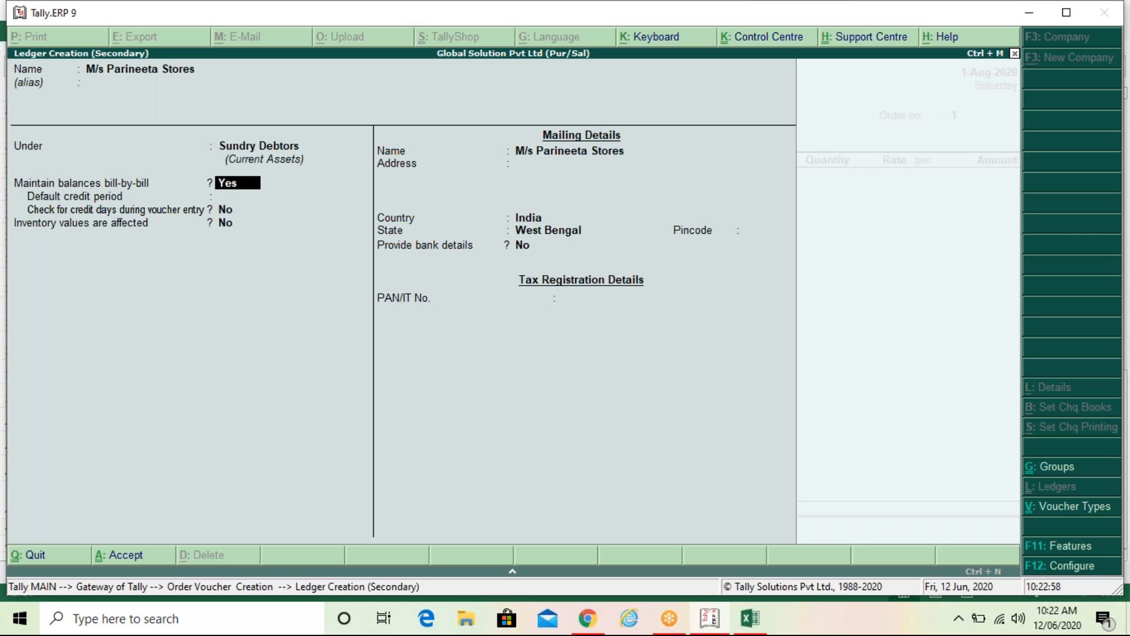
# Keep the ledger's default balance settings, enter the store's mailing address and save the ledger.
pyautogui.press('Return')
pyautogui.press('Return')
pyautogui.press('Return')
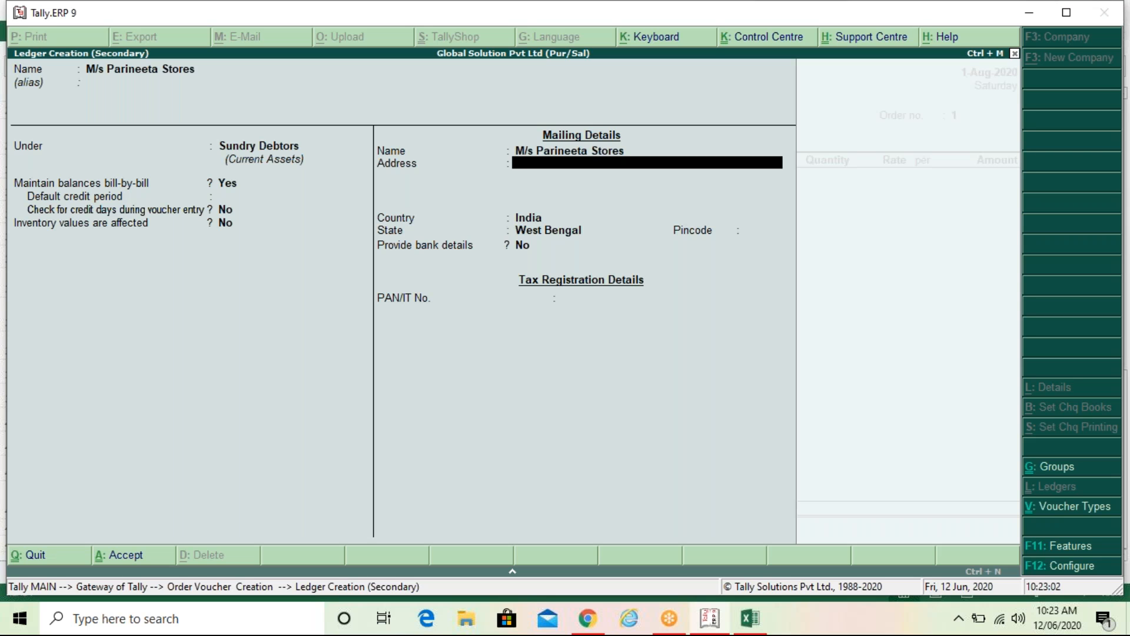
pyautogui.write('67 M G Road')
pyautogui.press('Return')
pyautogui.press('Return')
pyautogui.press('Return')
pyautogui.press('Return')
pyautogui.press('Return')
pyautogui.press('Return')
pyautogui.press('Return')
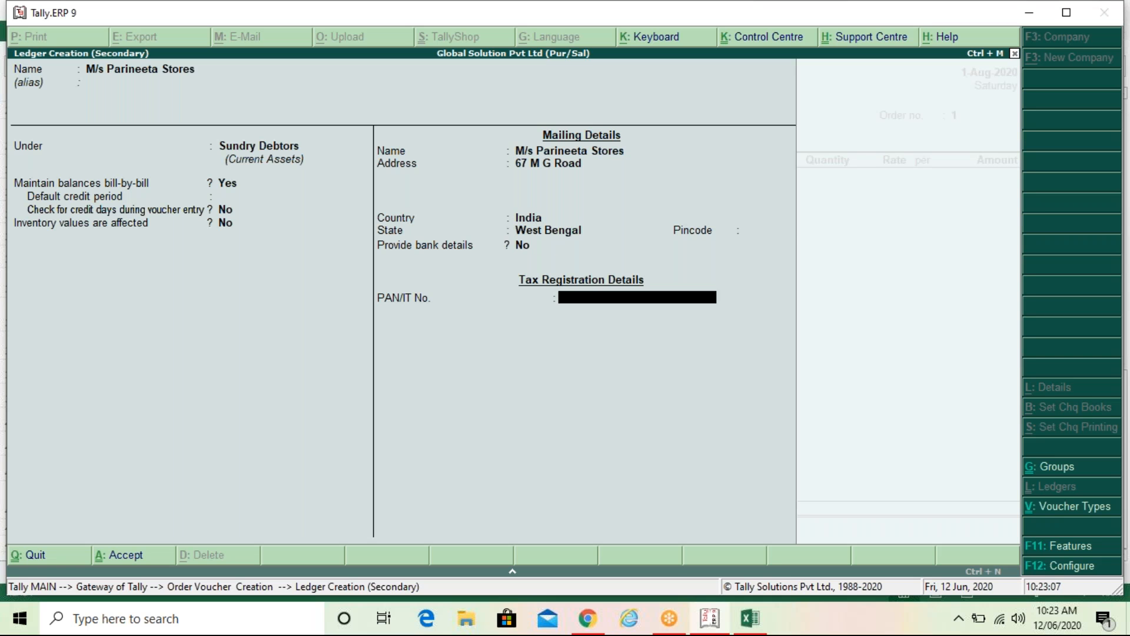
pyautogui.press('Return')
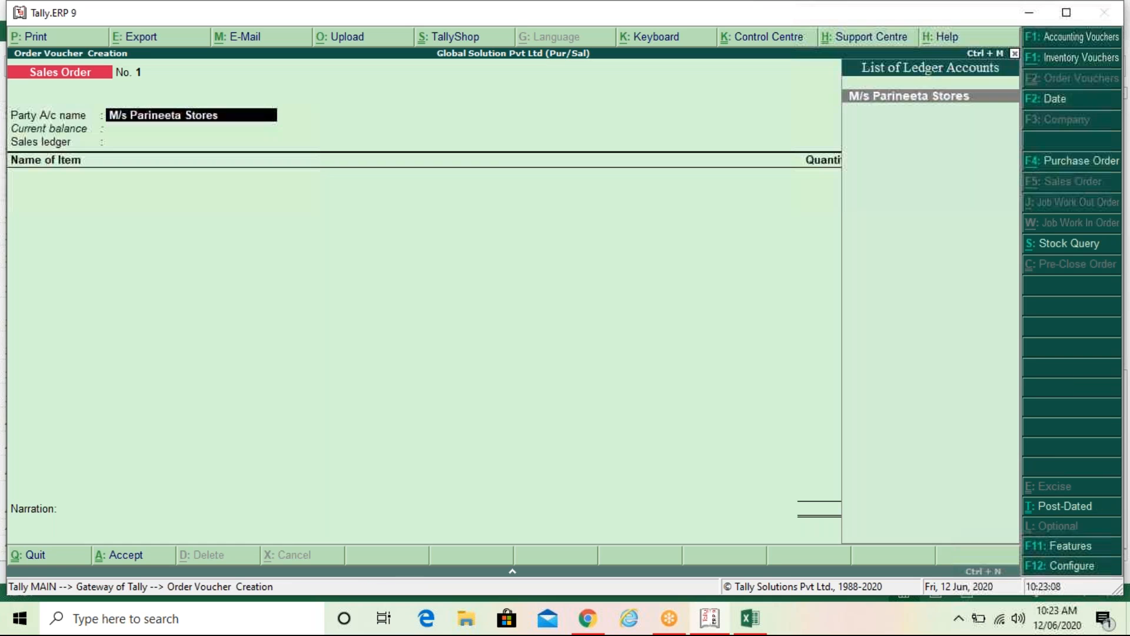
# Use M/s Parineeta Stores as the sales order's party and accept the default buyer, order and despatch details.
pyautogui.press('Return')
pyautogui.press('Escape')
pyautogui.press('Return')
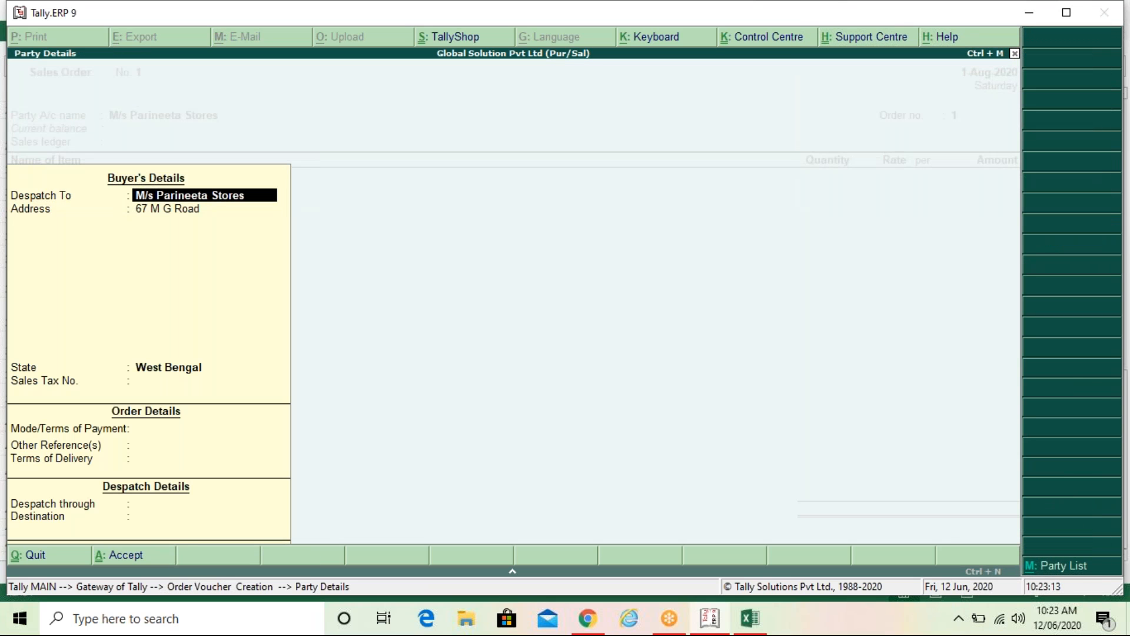
pyautogui.press('Return')
pyautogui.press('Return')
pyautogui.press('Return')
pyautogui.press('Return')
pyautogui.press('Return')
pyautogui.press('Return')
pyautogui.press('Return')
pyautogui.press('Return')
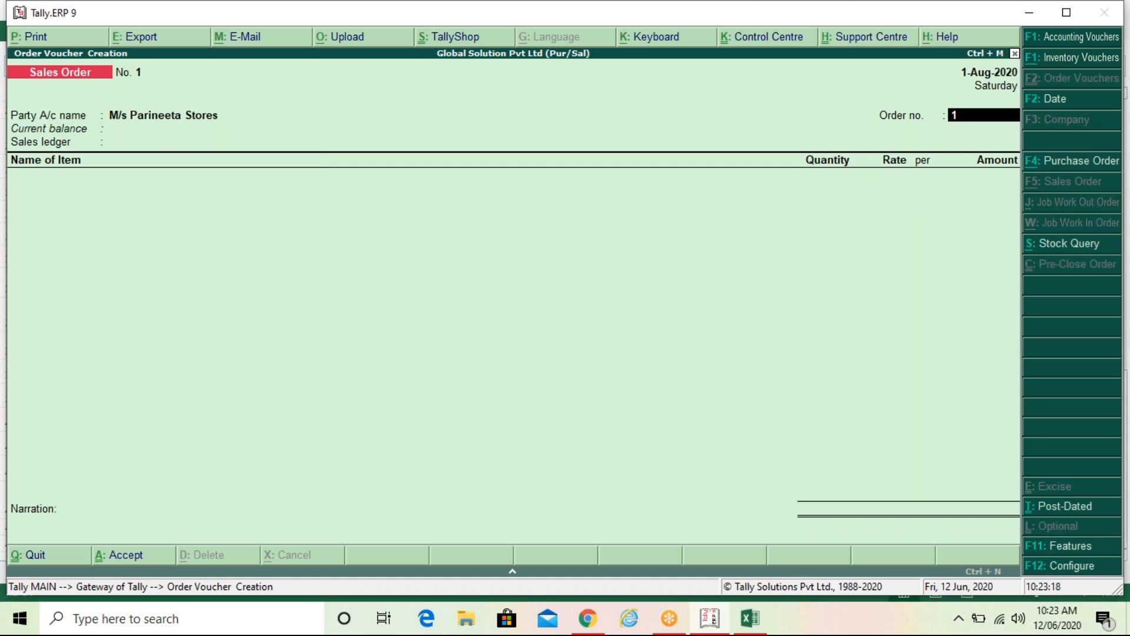
# Enter the order number given in the assignment and start a new ledger named Sales for the sales ledger field.
pyautogui.write('Ord/PS/001')
pyautogui.press('Return')
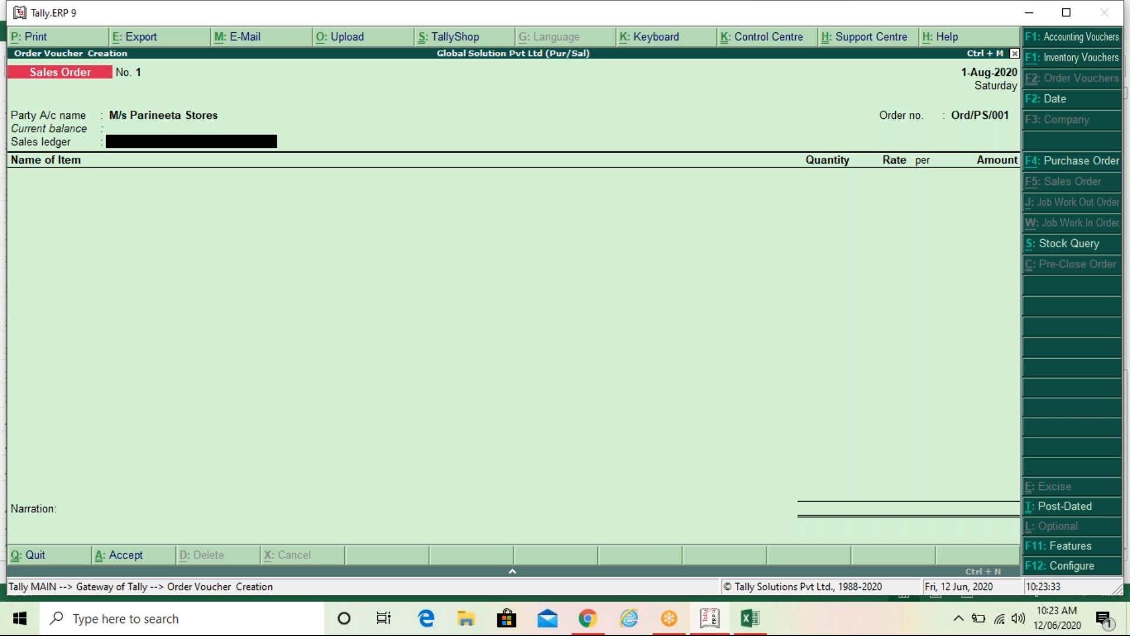
pyautogui.hotkey('alt', 'c')
pyautogui.write('S')
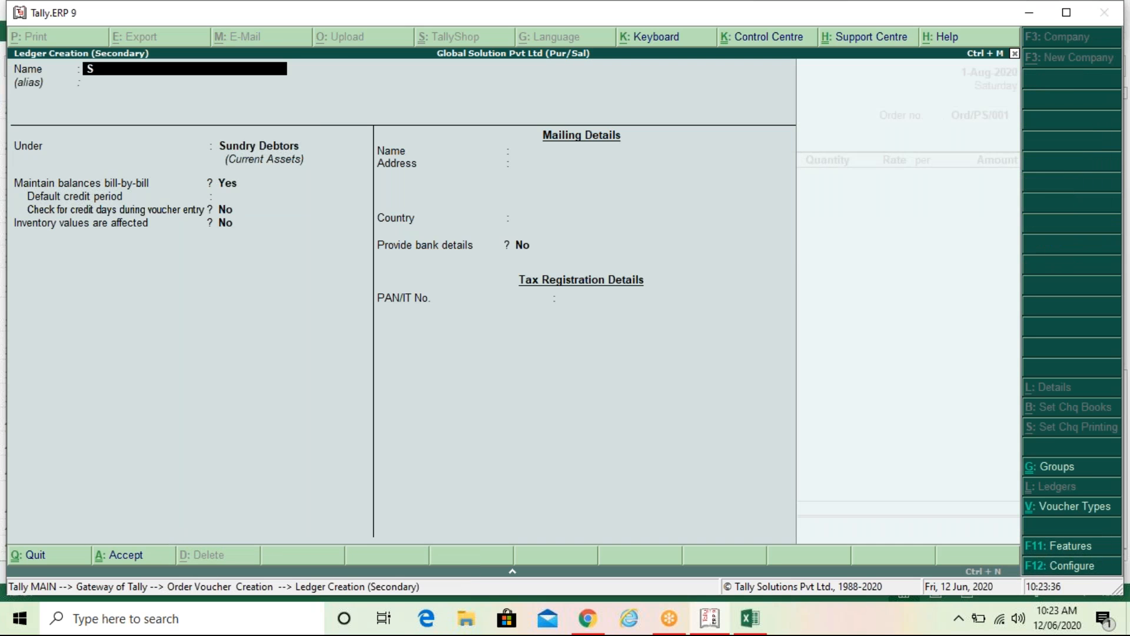
pyautogui.write('ales')
pyautogui.press('Return')
pyautogui.press('Return')
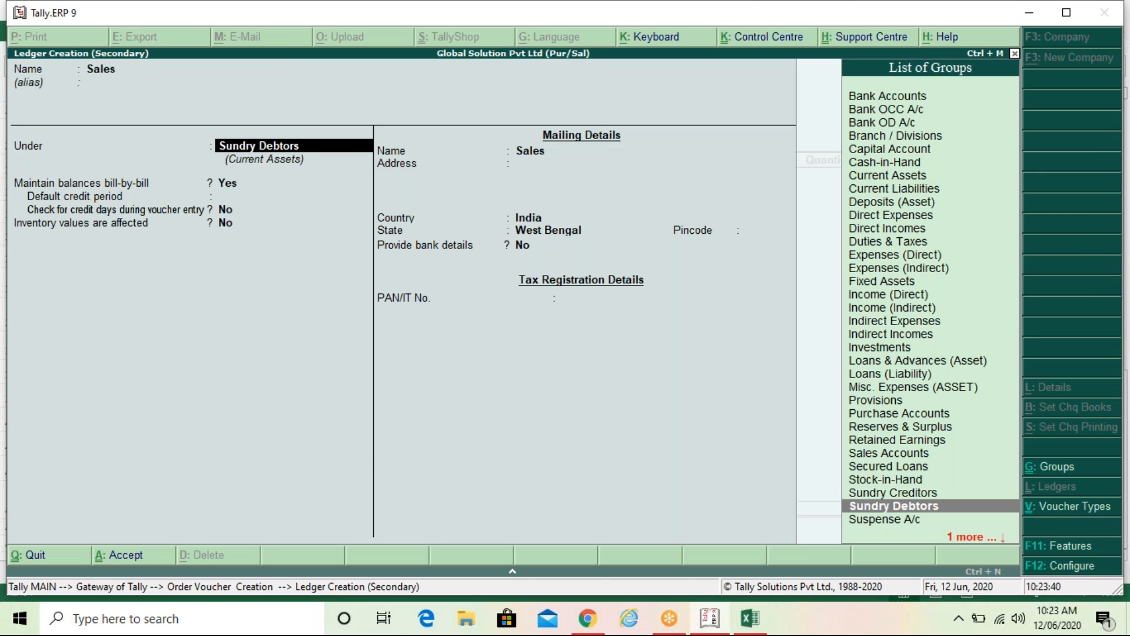
# Put the Sales ledger under Sales Accounts, keep inventory values affected as Yes and ledger type Not Applicable, and save it.
pyautogui.write('S')
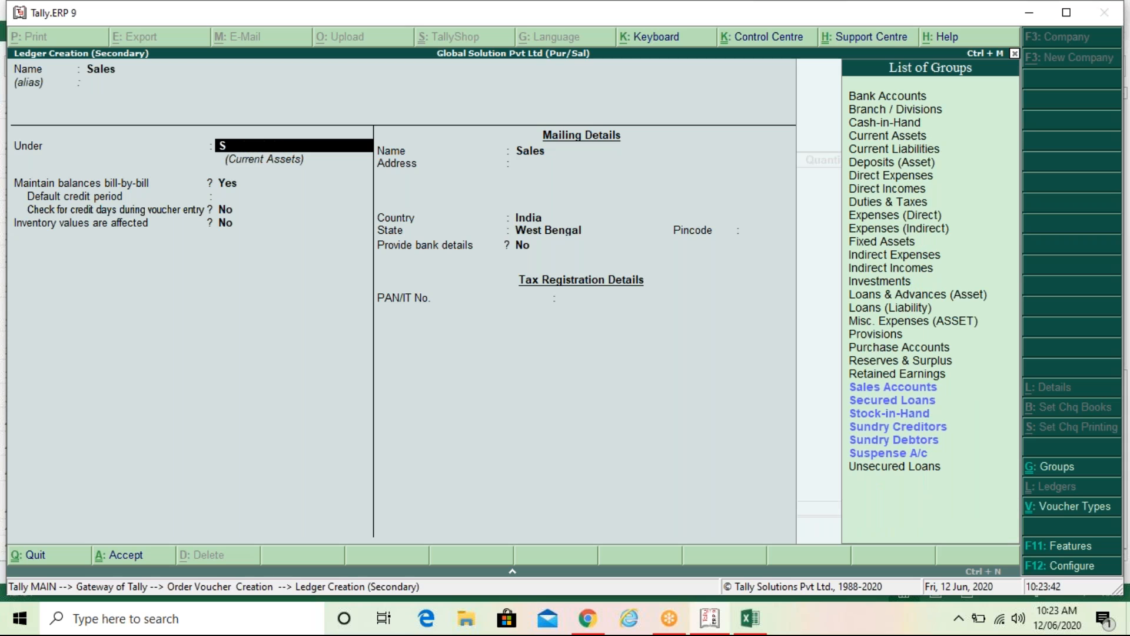
pyautogui.press('Down')
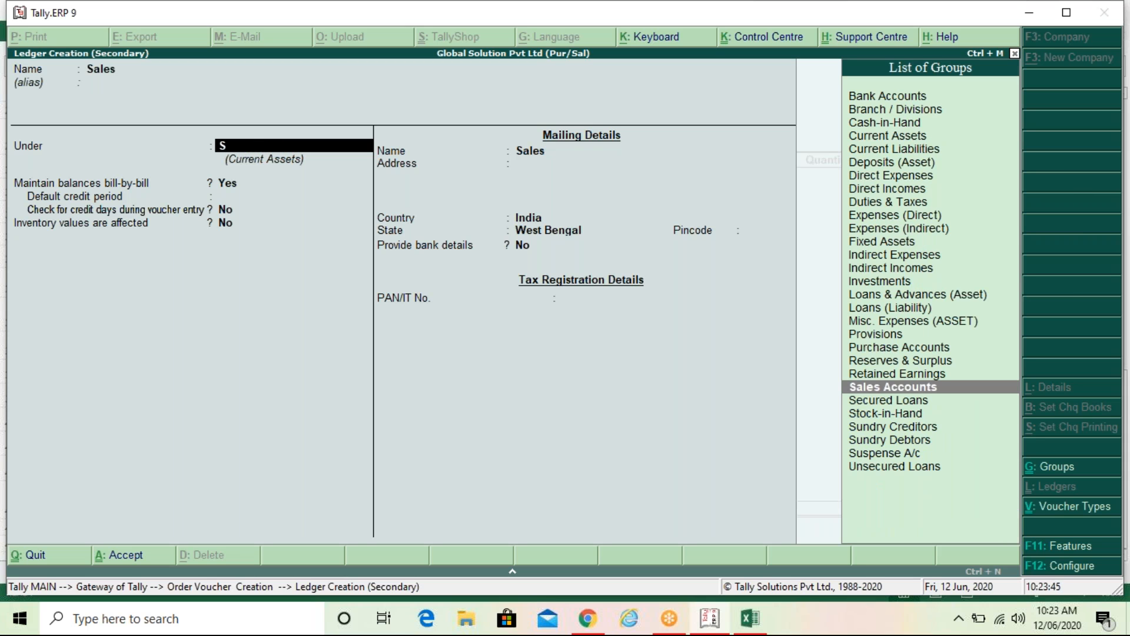
pyautogui.press('Return')
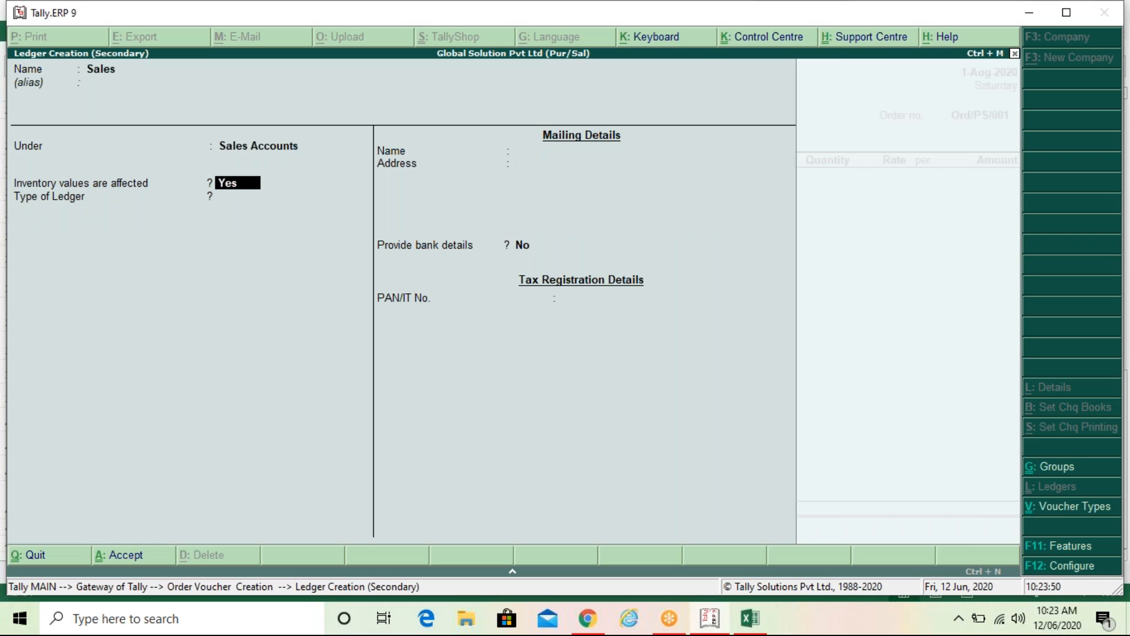
pyautogui.press('Return')
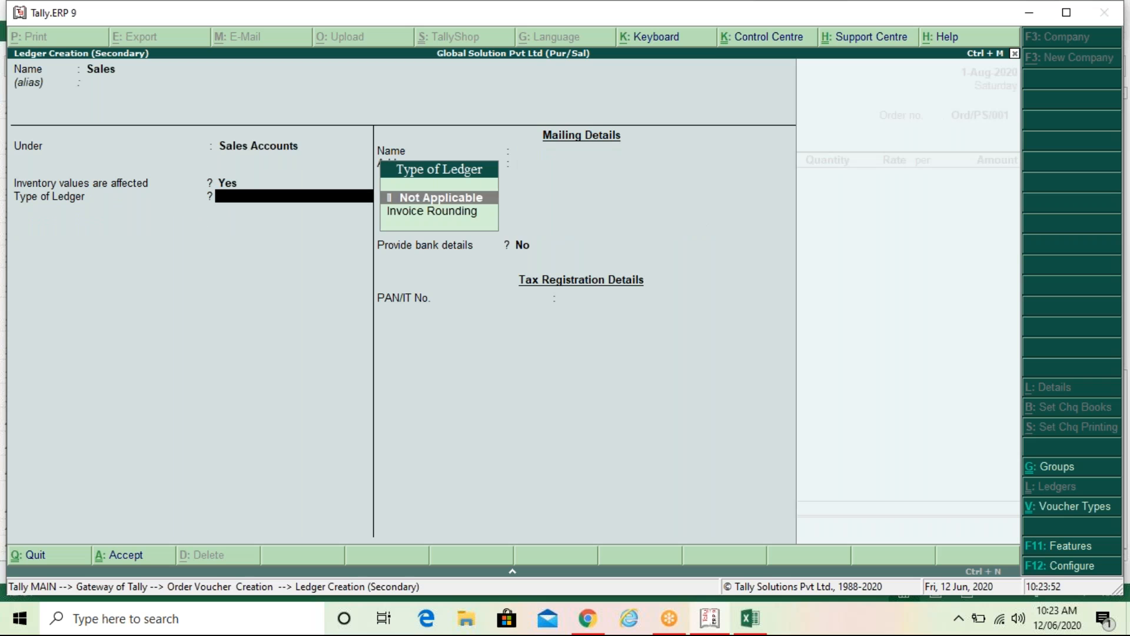
pyautogui.press('Return')
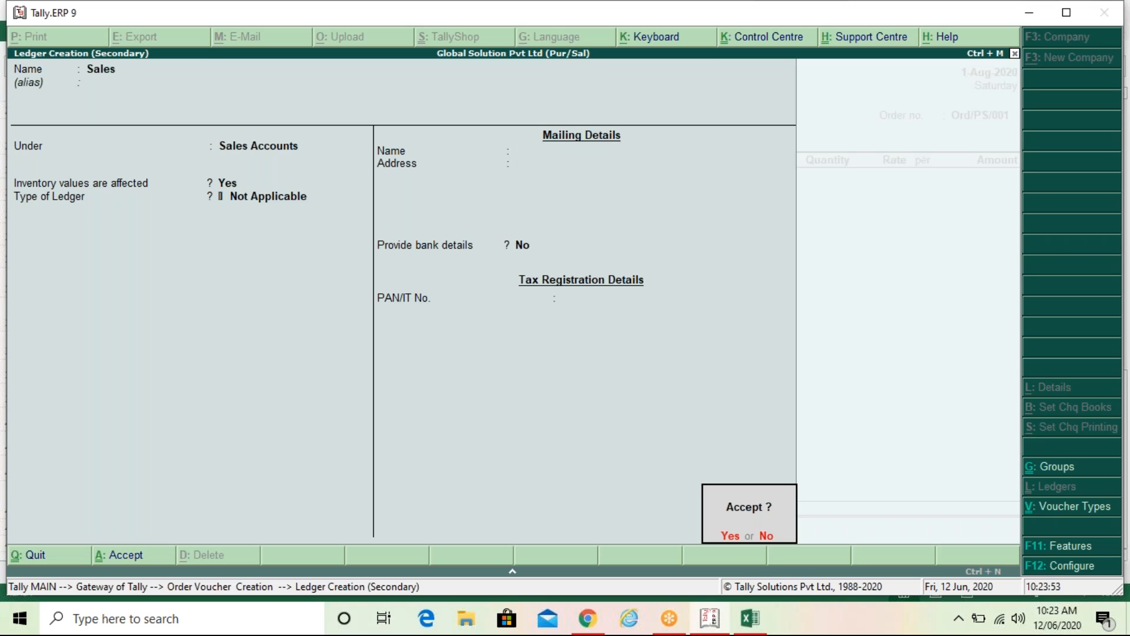
pyautogui.press('Return')
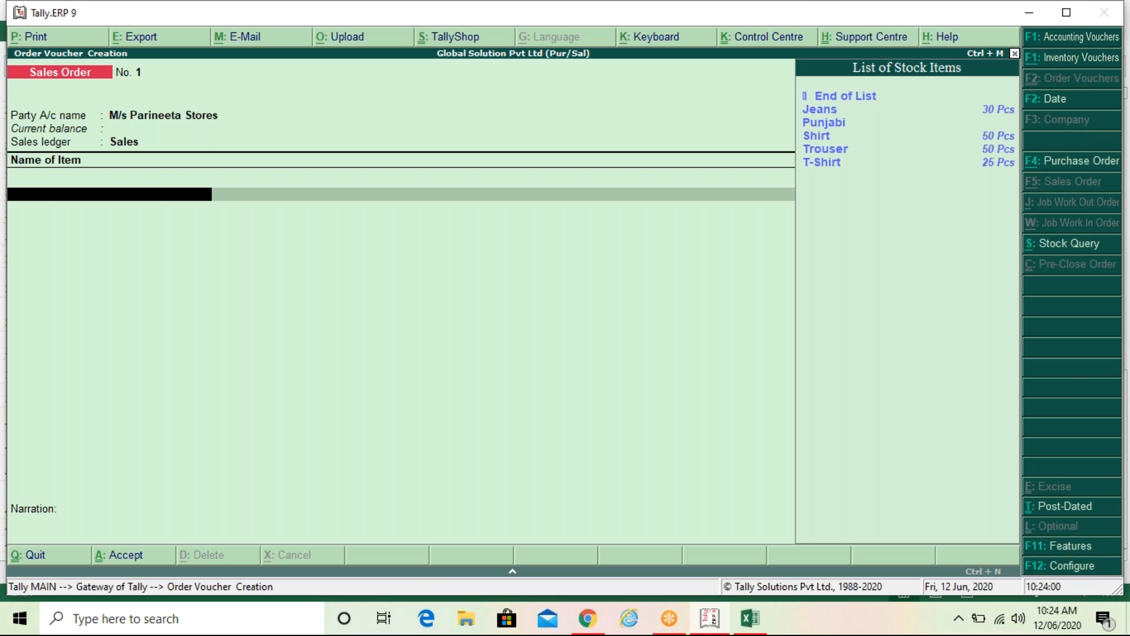
# Check the order's goods in the Excel assignment sheet, return to Tally and choose Shirt as the first stock item.
pyautogui.hotkey('alt', 'Tab')
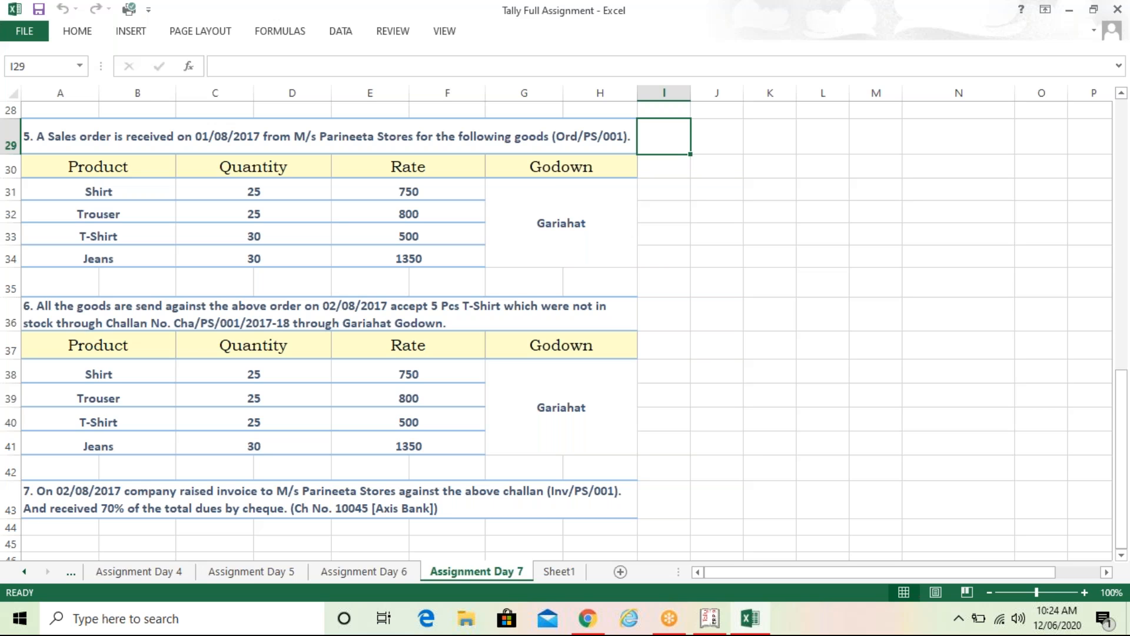
pyautogui.hotkey('alt', 'Tab')
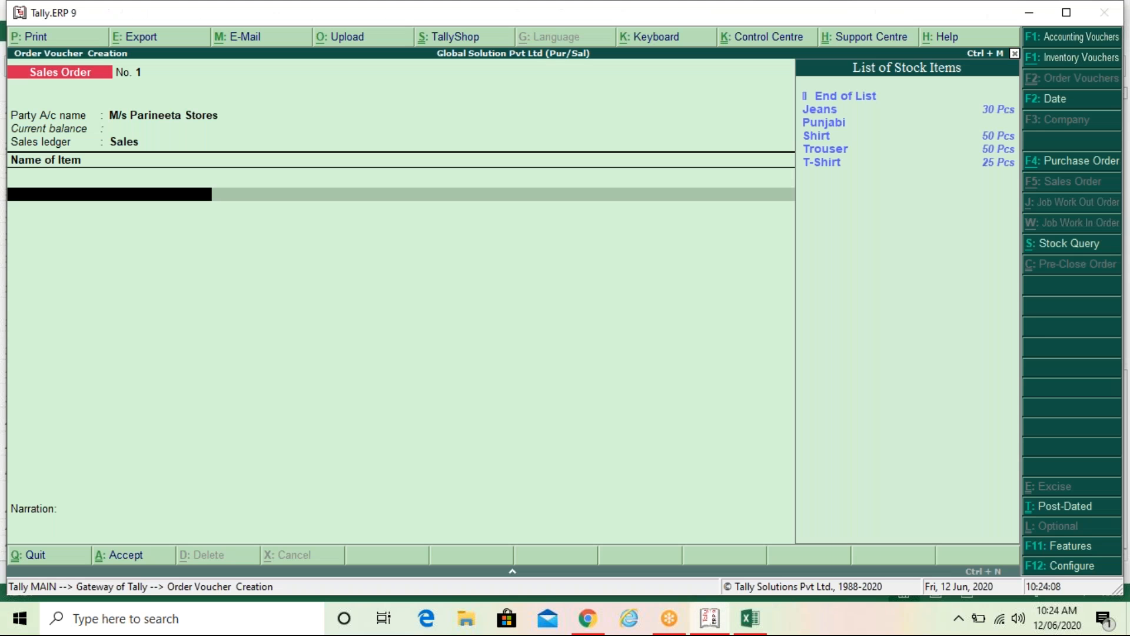
pyautogui.press('Down')
pyautogui.press('Down')
pyautogui.press('Down')
pyautogui.press('Down')
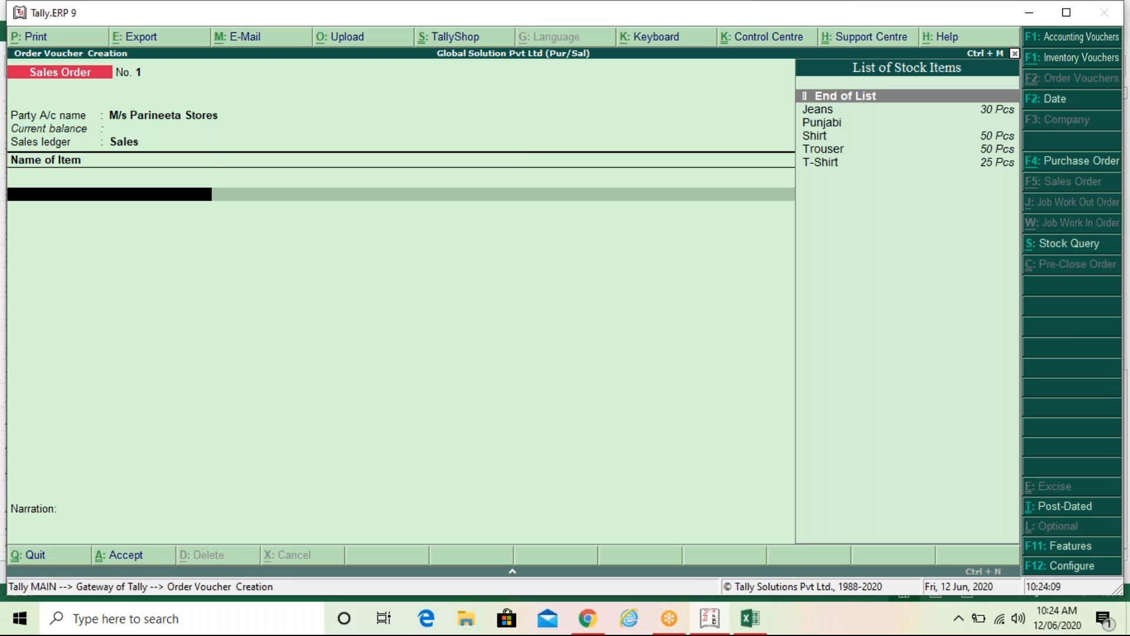
pyautogui.press('Return')
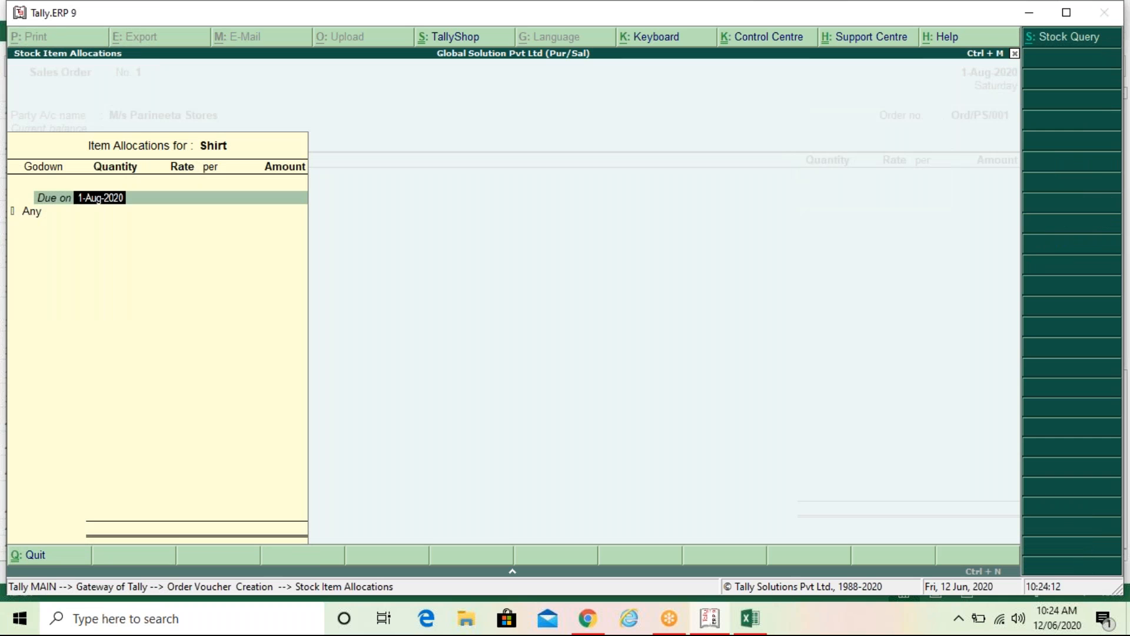
# Allocate 25 Pcs of Shirt due on 1-Aug-2020 with godown Any, leaving the rate blank.
pyautogui.press('Return')
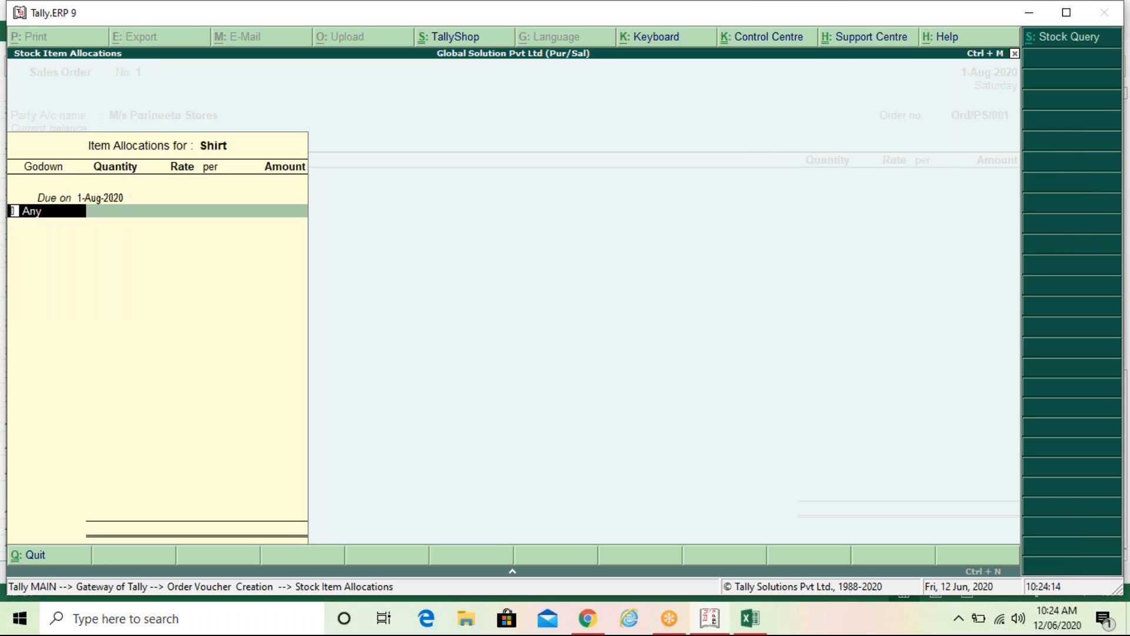
pyautogui.press('BackSpace')
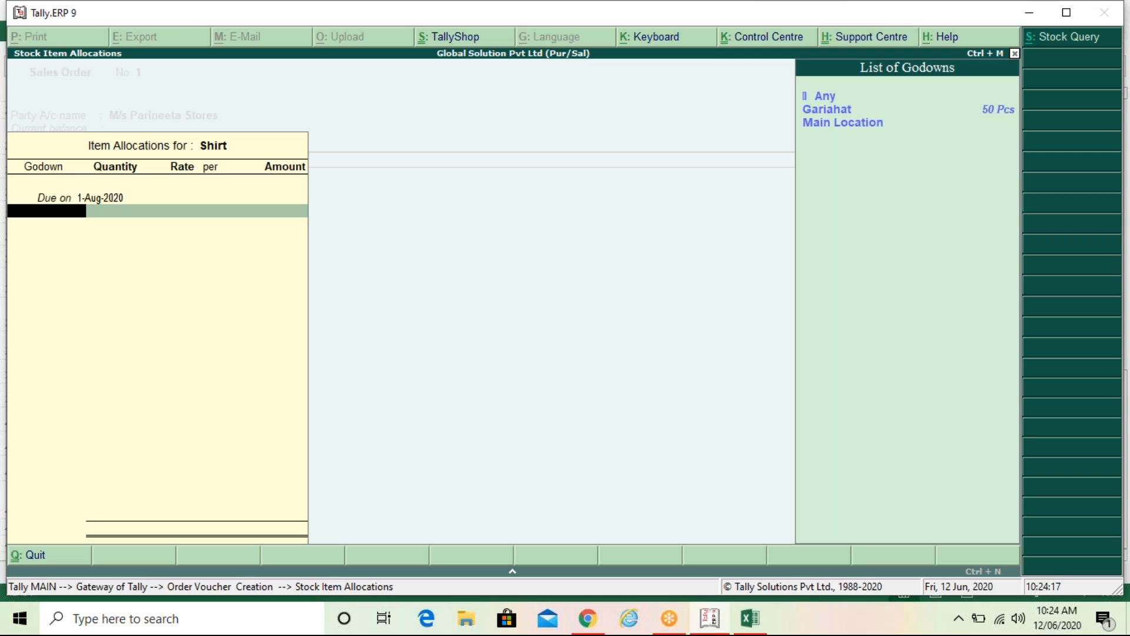
pyautogui.press('Down')
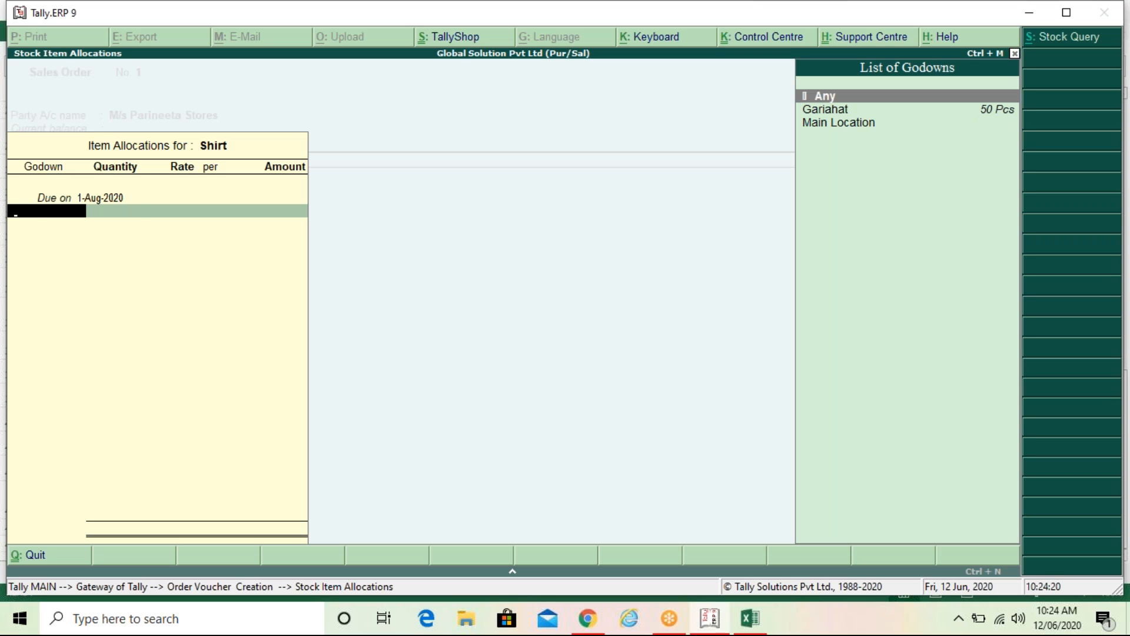
pyautogui.press('Return')
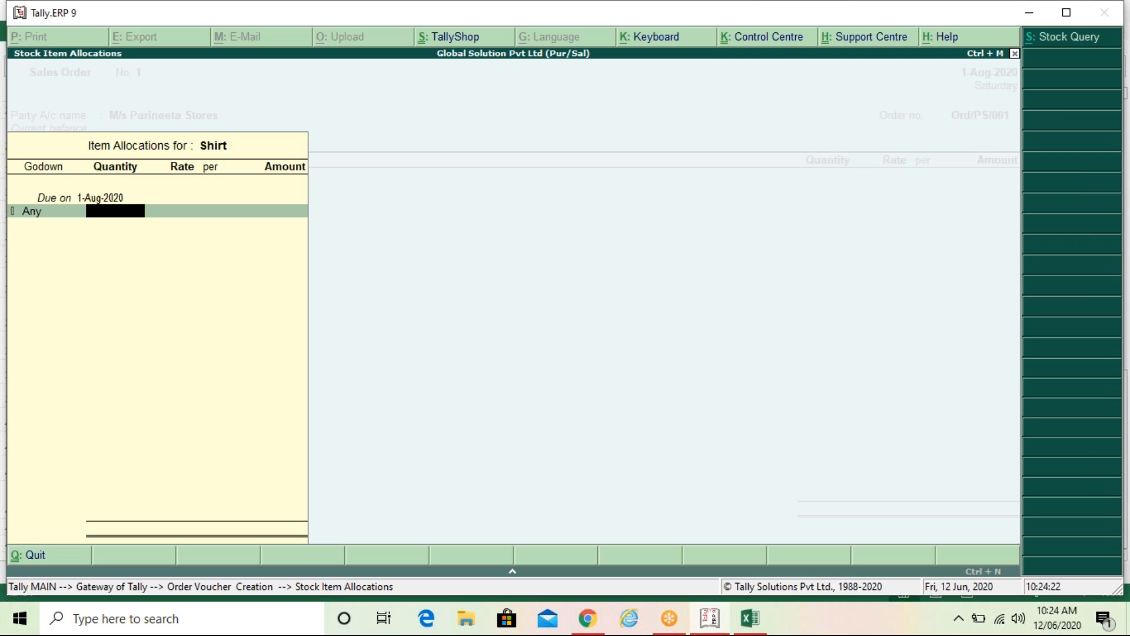
pyautogui.write('25')
pyautogui.press('Return')
pyautogui.press('Return')
pyautogui.press('Return')
pyautogui.press('Return')
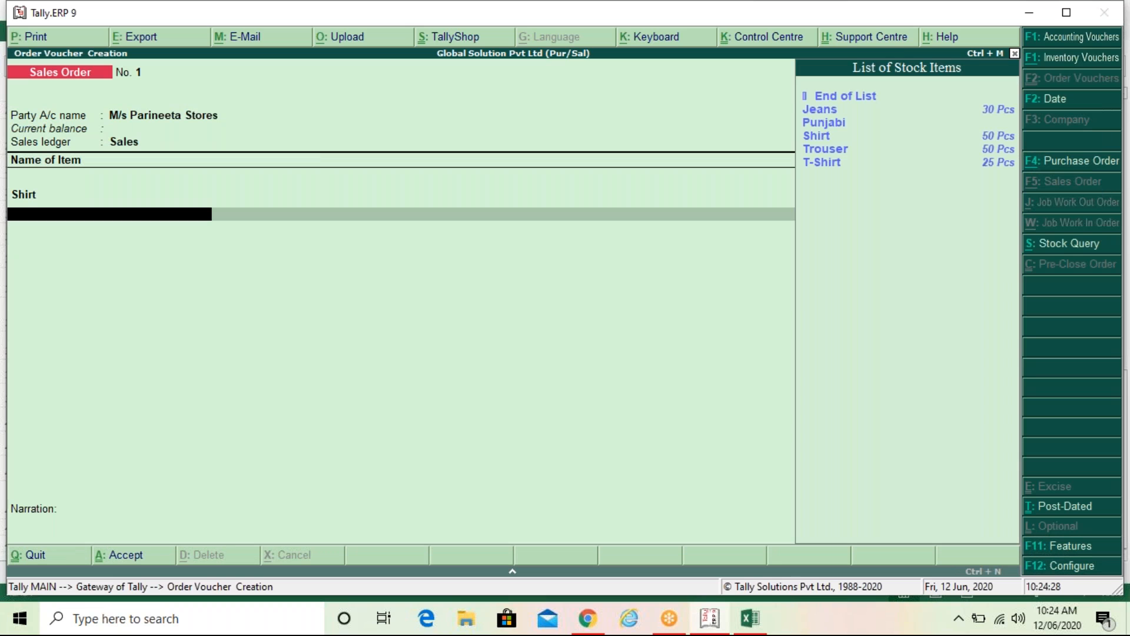
# Add Trouser as the second item with 25 Pcs, the default due date, godown Any and no rate.
pyautogui.press('Down')
pyautogui.press('Down')
pyautogui.press('Down')
pyautogui.press('Down')
pyautogui.press('Return')
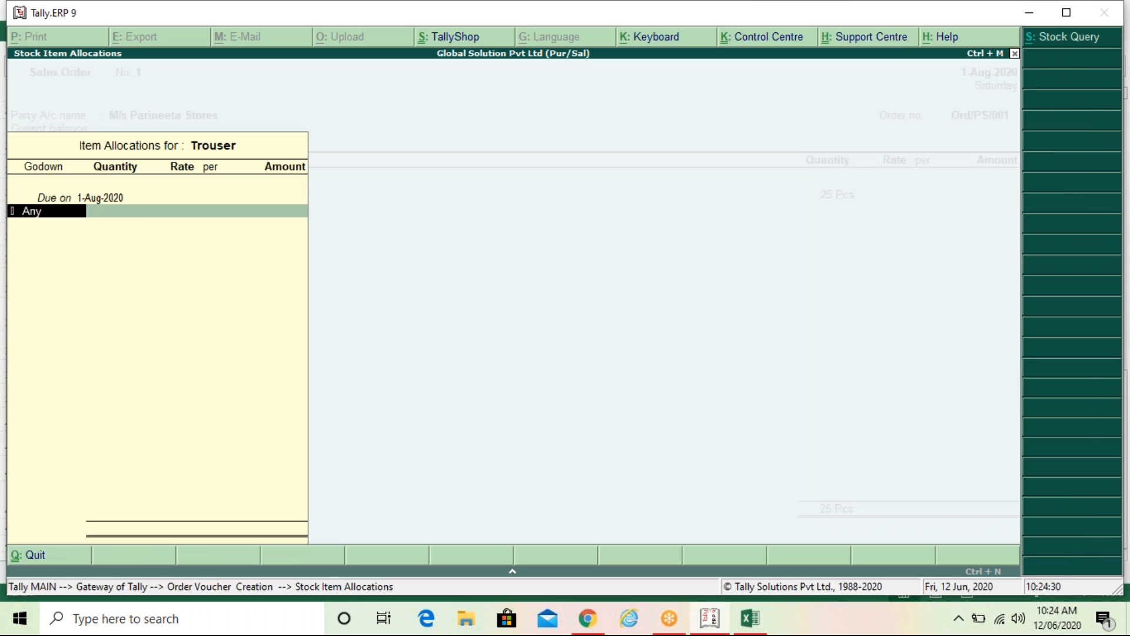
pyautogui.write('25')
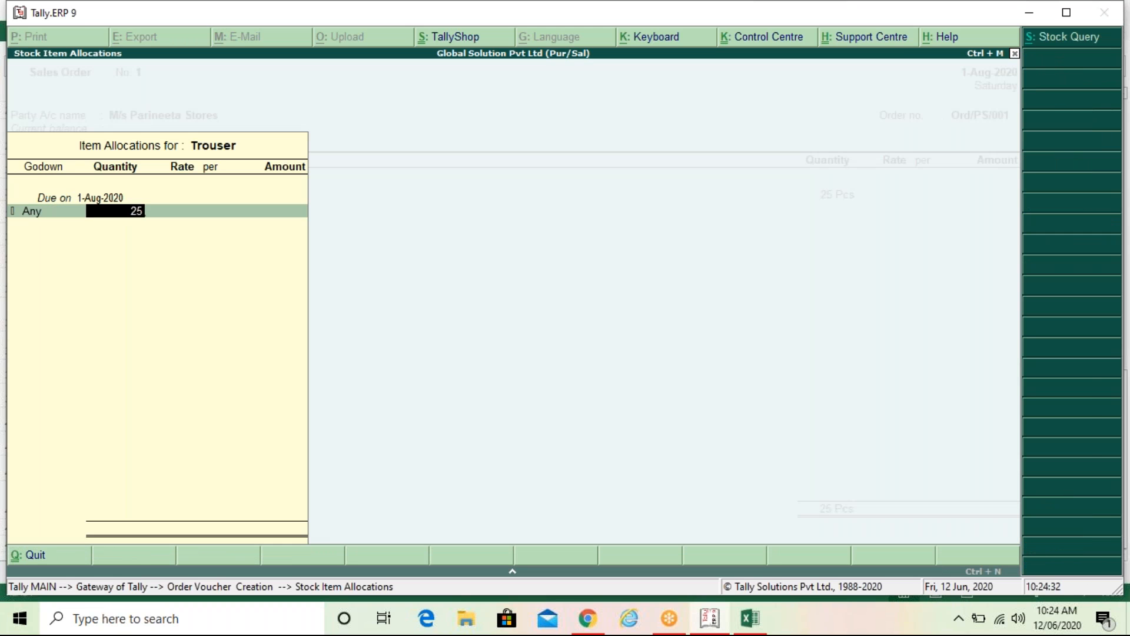
pyautogui.press('Return')
pyautogui.press('Return')
pyautogui.press('Return')
pyautogui.press('Return')
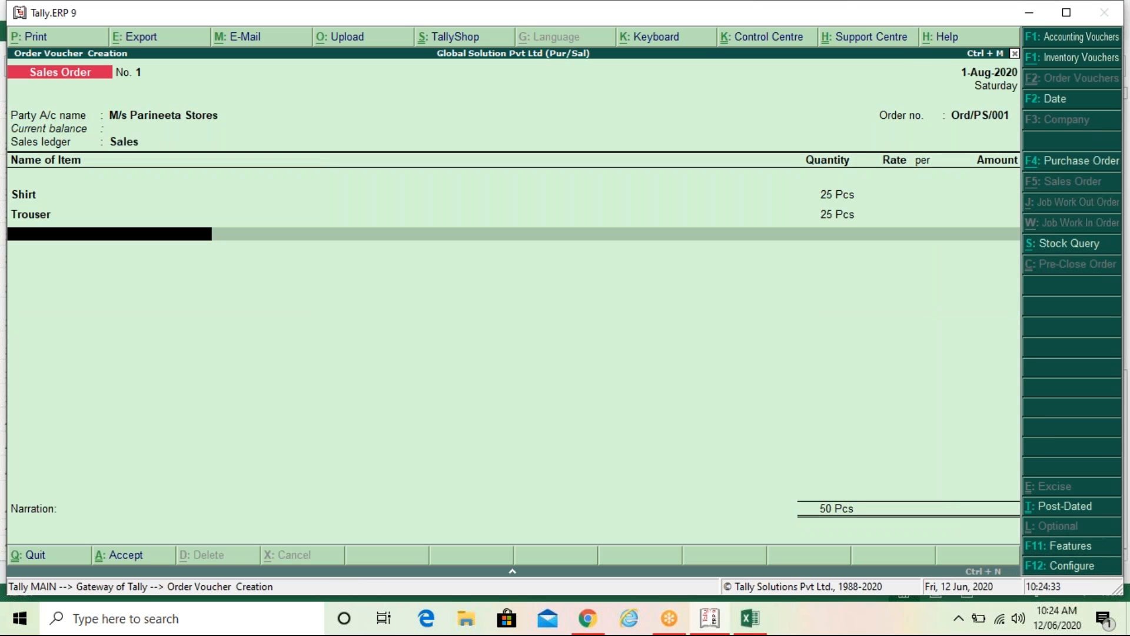
# Add T-Shirt as the third item with 30 Pcs from godown Any and no rate, continuing past the stock warning.
pyautogui.press('Down')
pyautogui.press('Down')
pyautogui.press('Down')
pyautogui.press('Down')
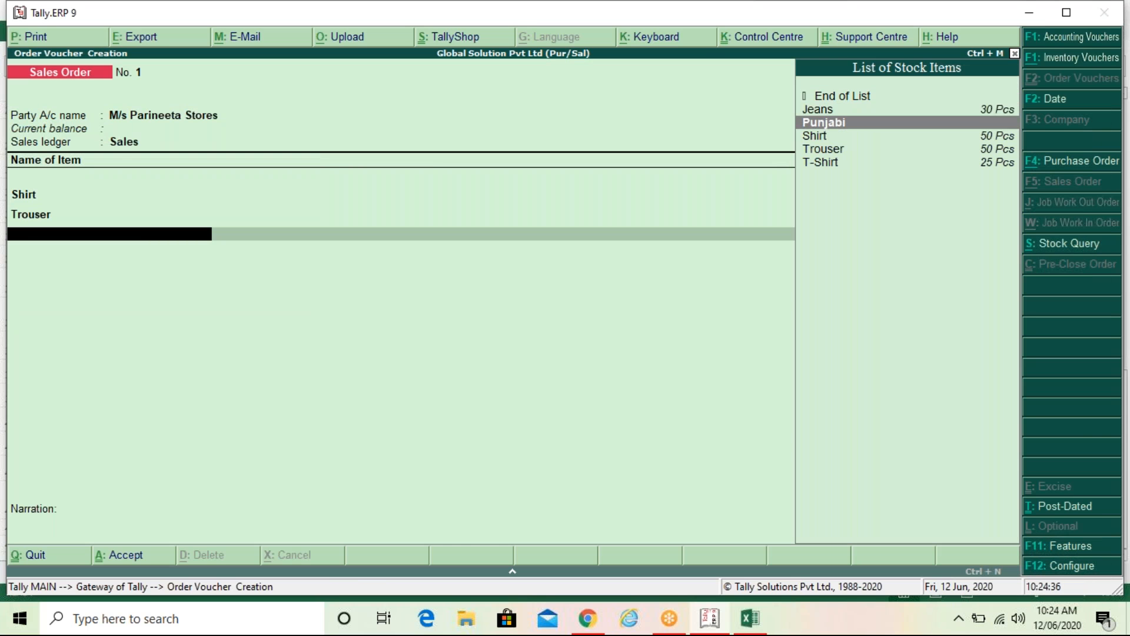
pyautogui.press('Down')
pyautogui.press('Return')
pyautogui.press('Return')
pyautogui.press('Return')
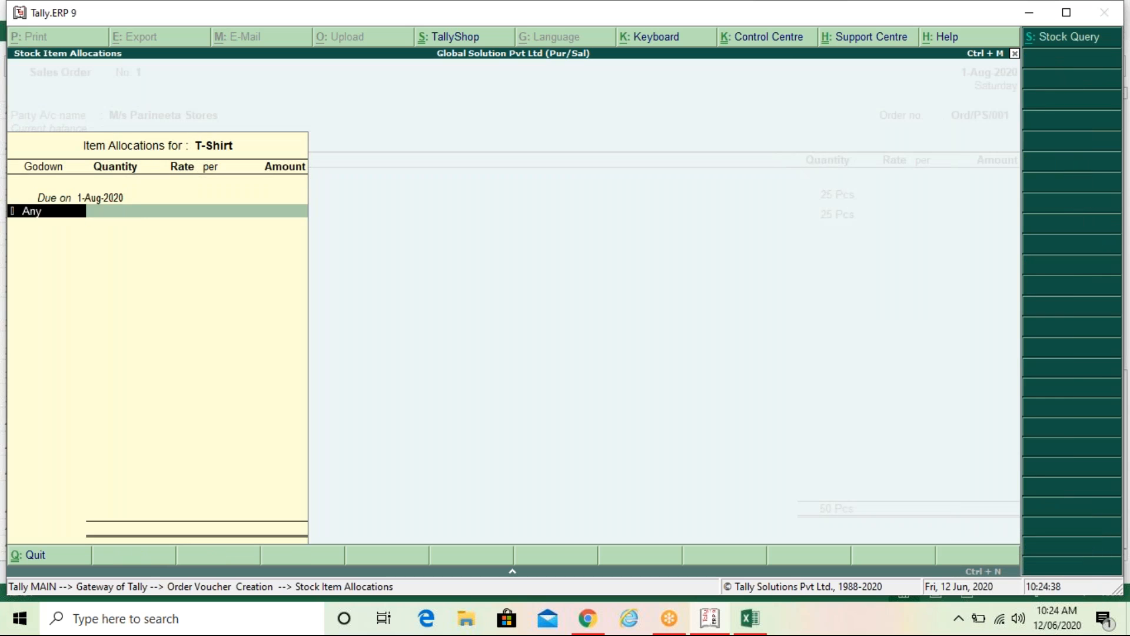
pyautogui.write('30')
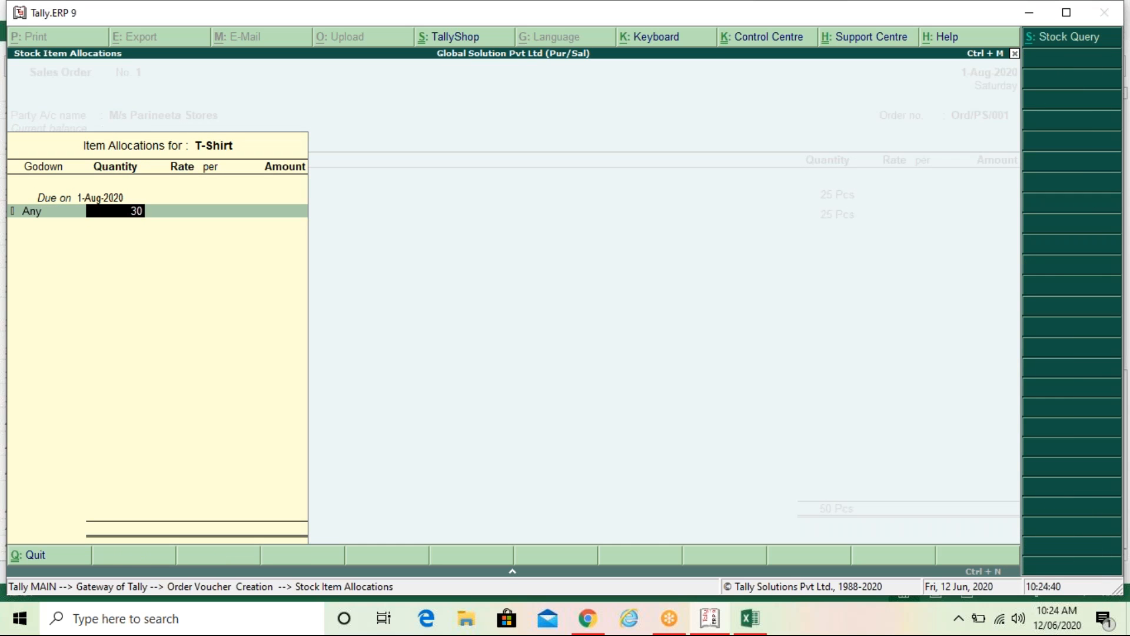
pyautogui.press('Return')
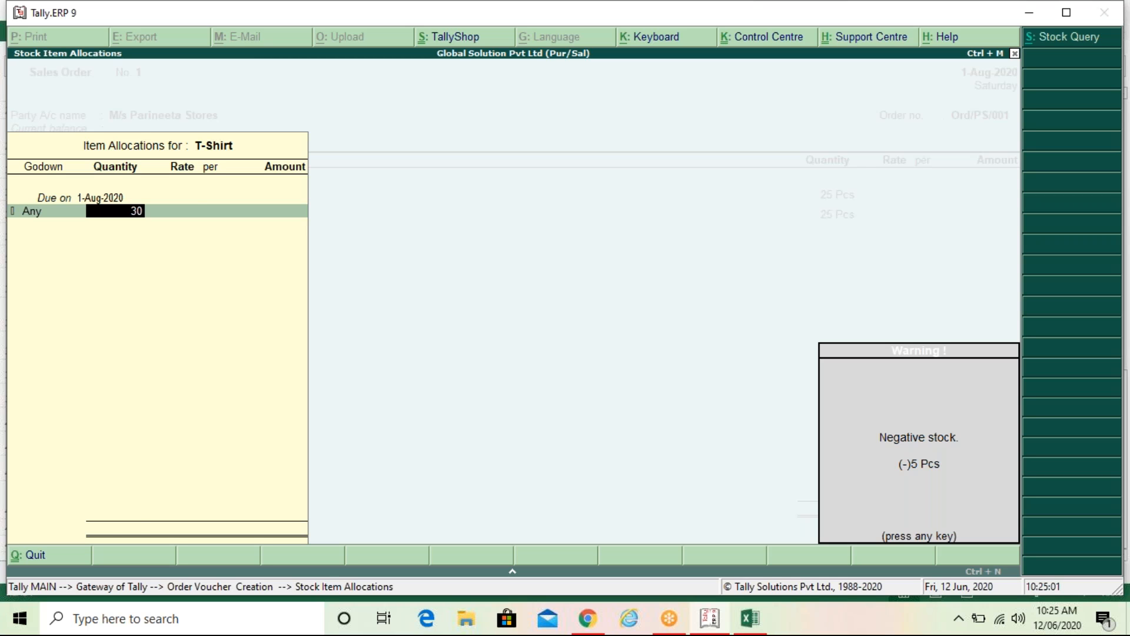
pyautogui.press('Return')
pyautogui.press('Return')
pyautogui.press('Return')
pyautogui.press('Return')
pyautogui.press('Return')
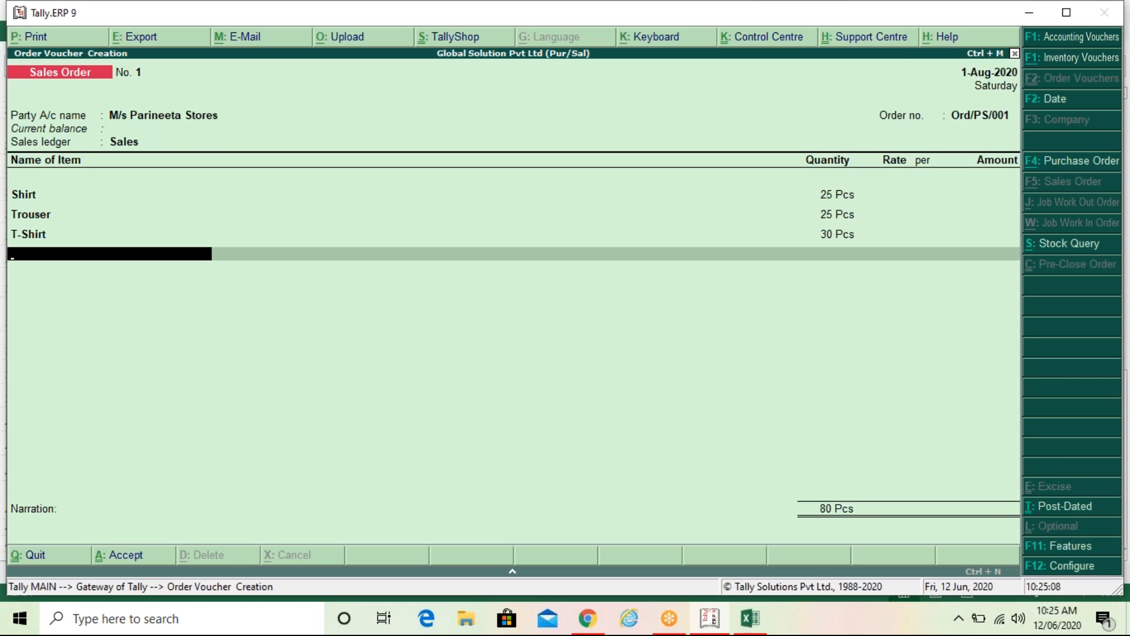
# Add Jeans as the fourth item with 30 Pcs, the default due date, godown Any and no rate.
pyautogui.press('space')
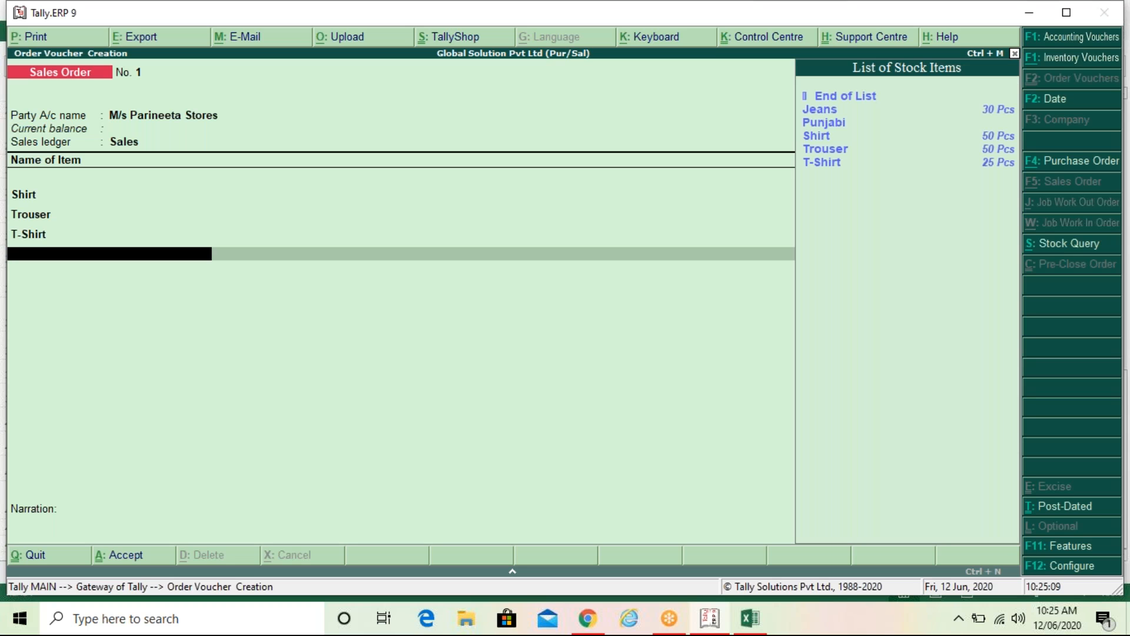
pyautogui.press('Down')
pyautogui.press('Down')
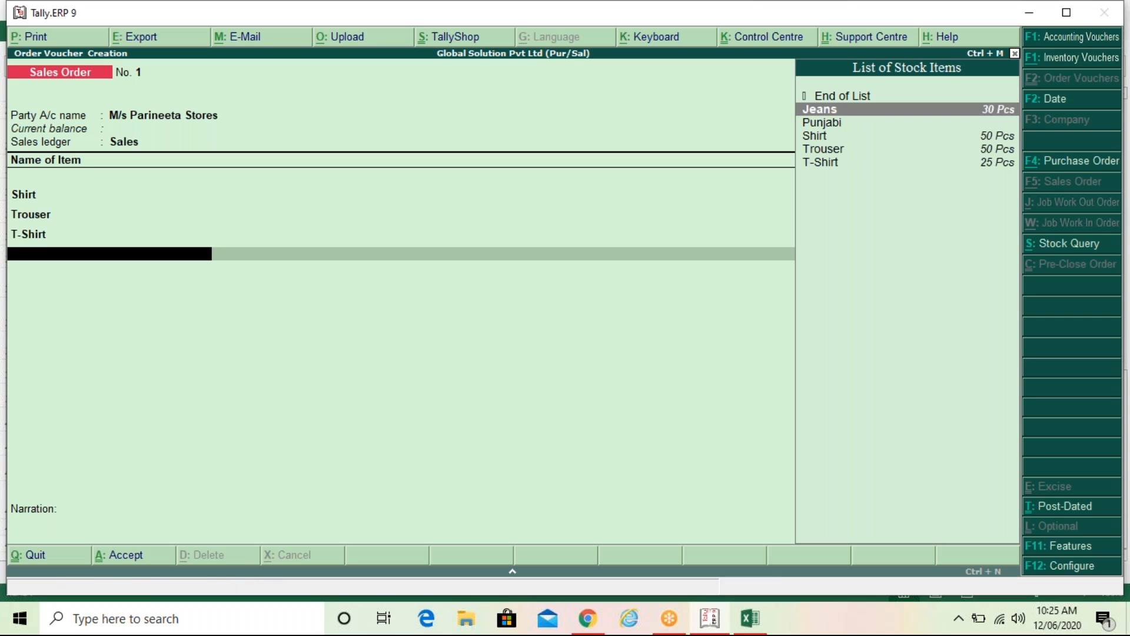
pyautogui.press('Return')
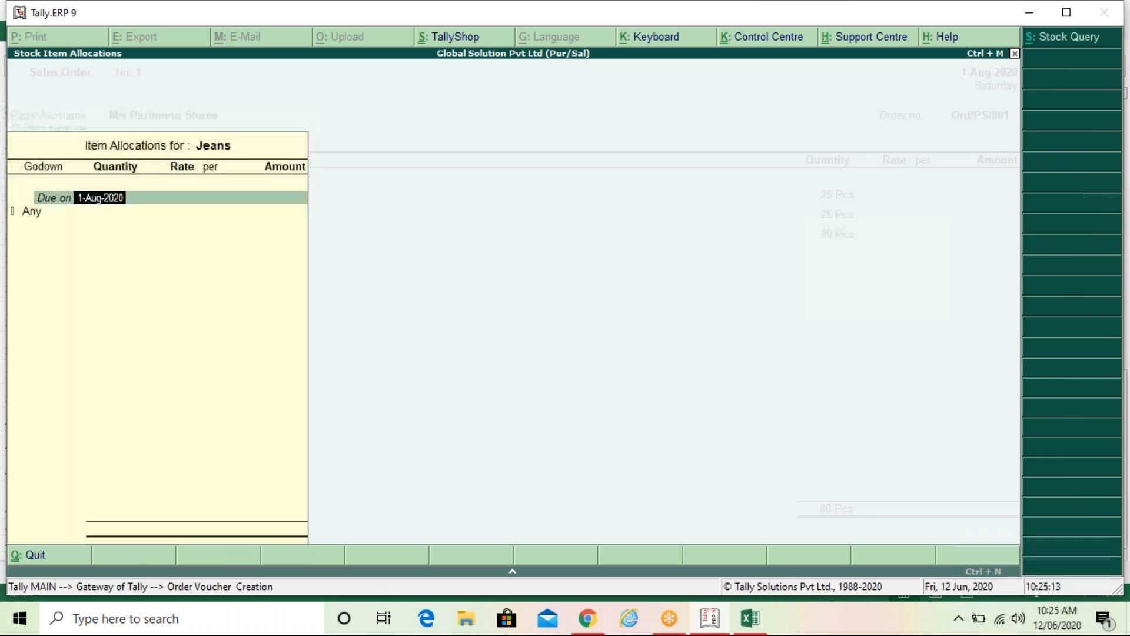
pyautogui.press('Return')
pyautogui.press('Return')
pyautogui.write('30')
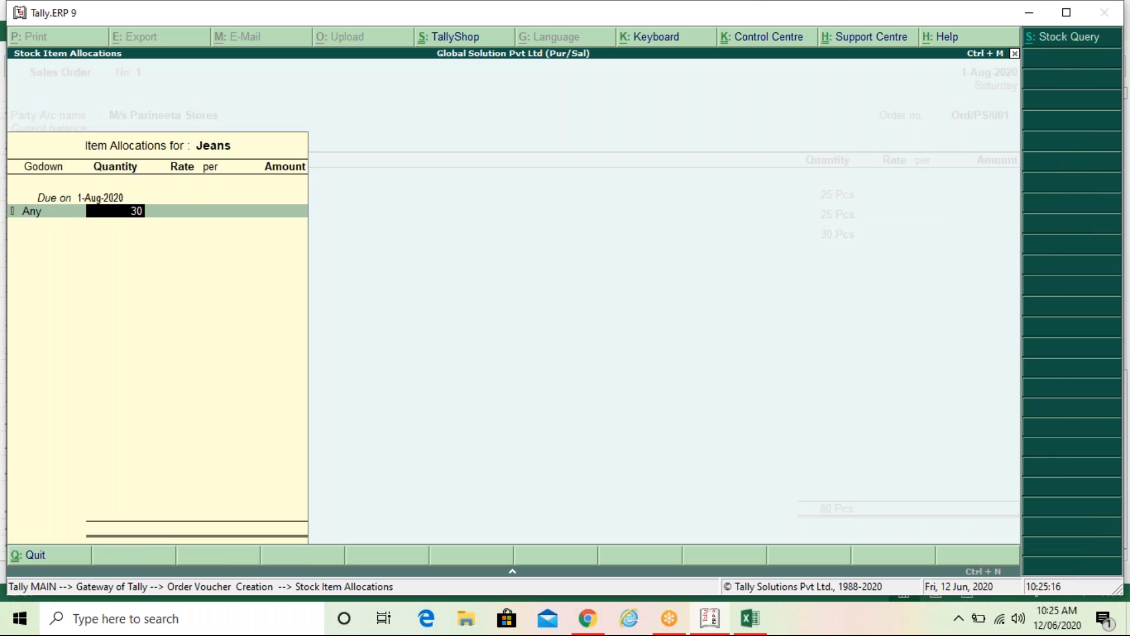
pyautogui.press('Return')
pyautogui.press('Return')
pyautogui.press('Return')
pyautogui.press('Return')
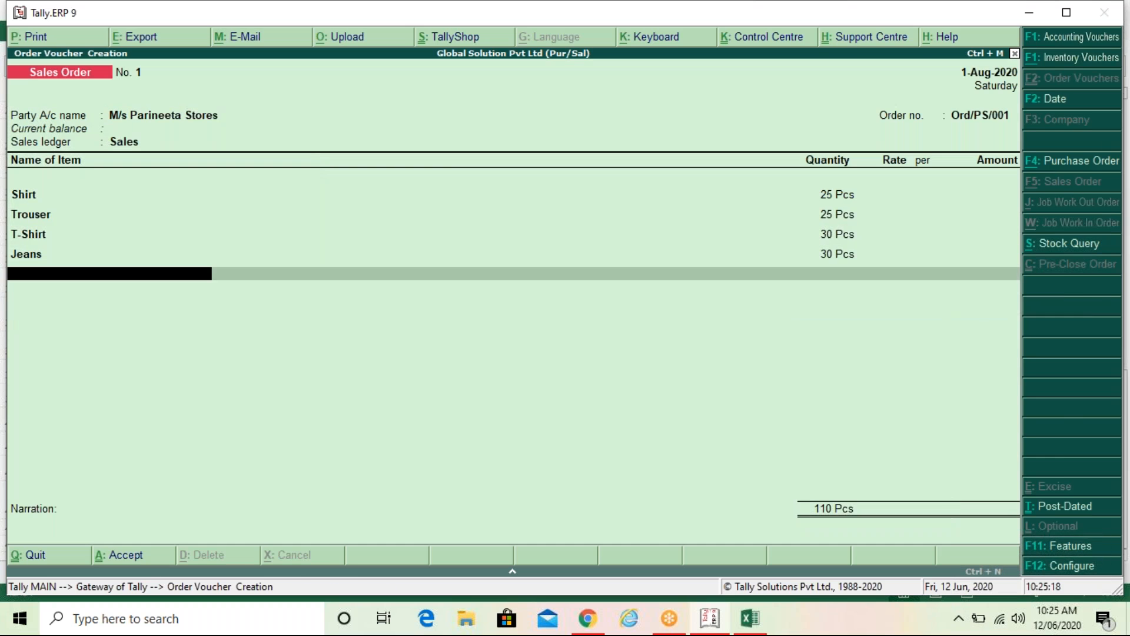
# End the item list, leave the narration empty and accept the sales order voucher.
pyautogui.press('Return')
pyautogui.press('Return')
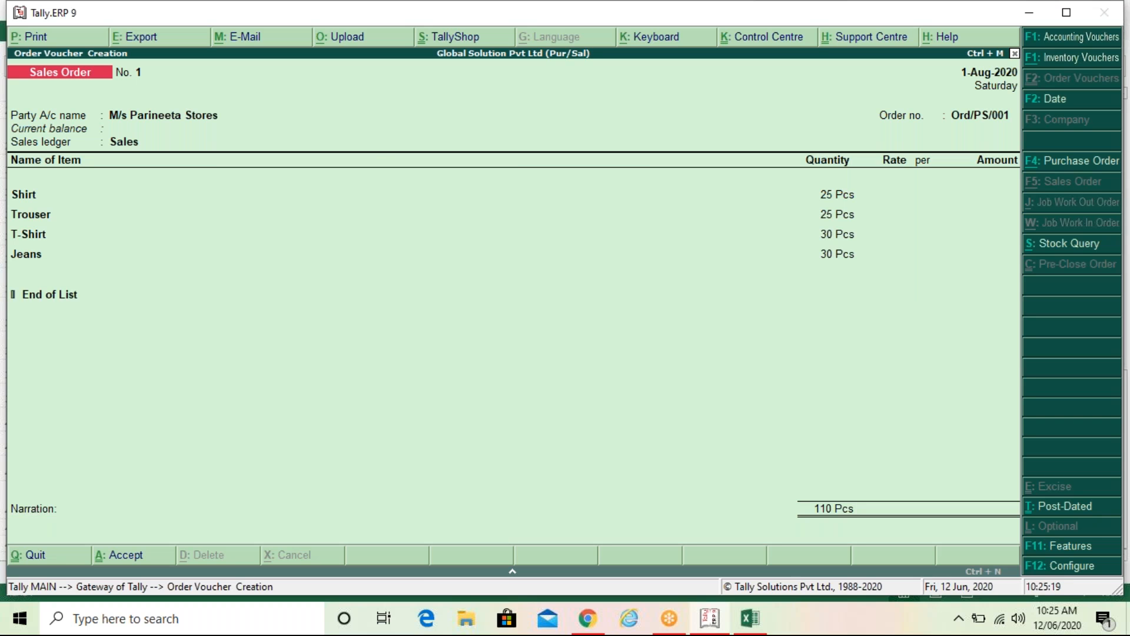
pyautogui.press('Return')
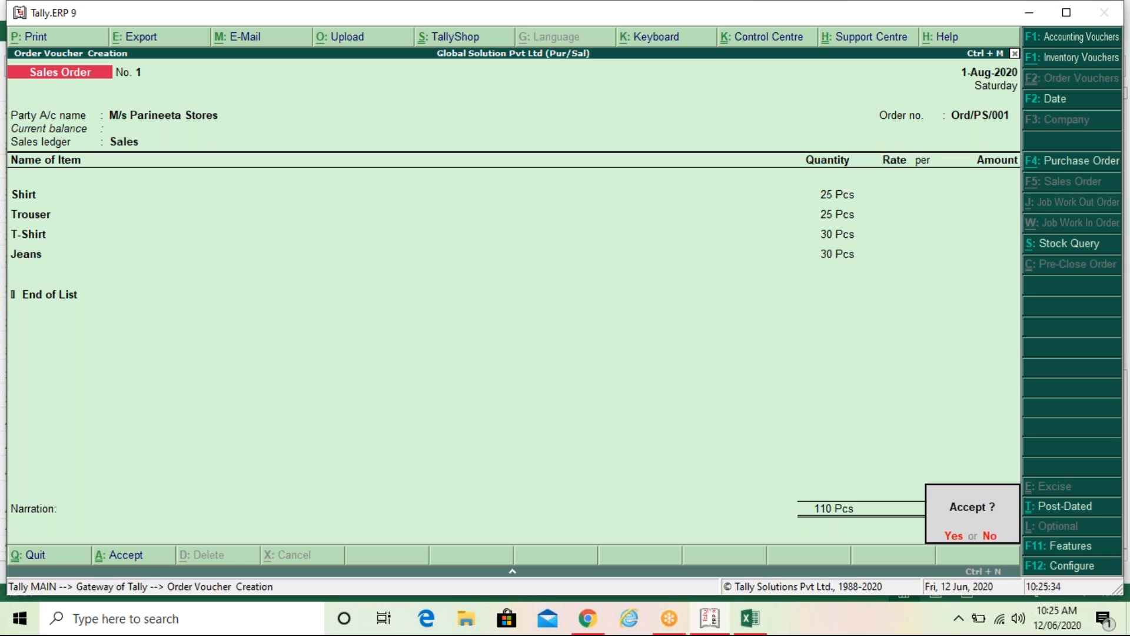
pyautogui.press('Return')
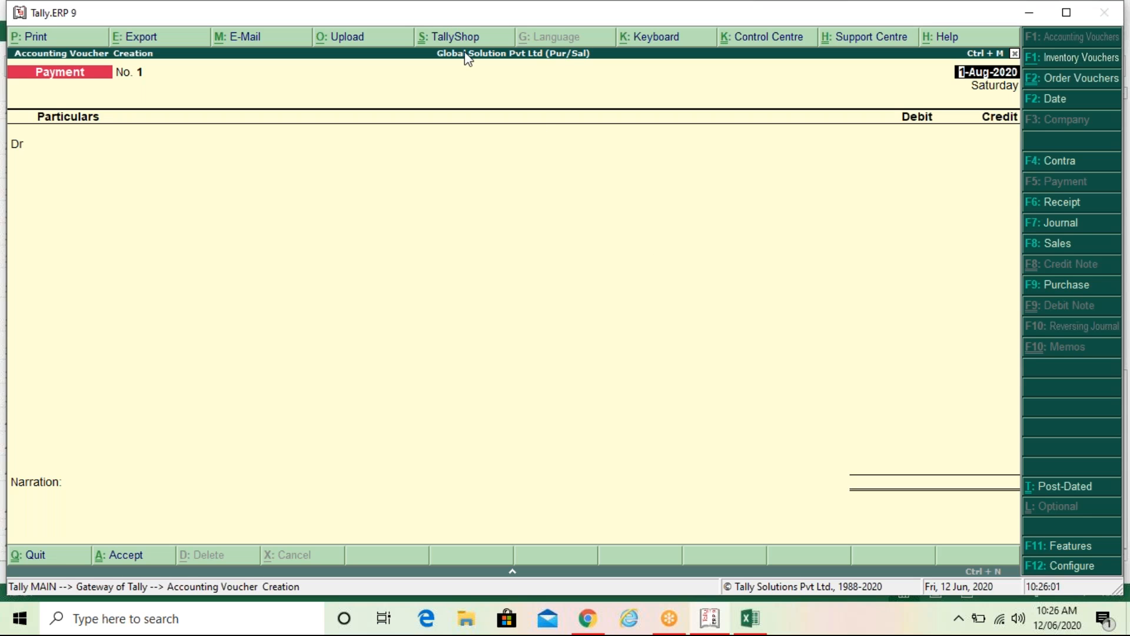
pyautogui.click(452, 17)
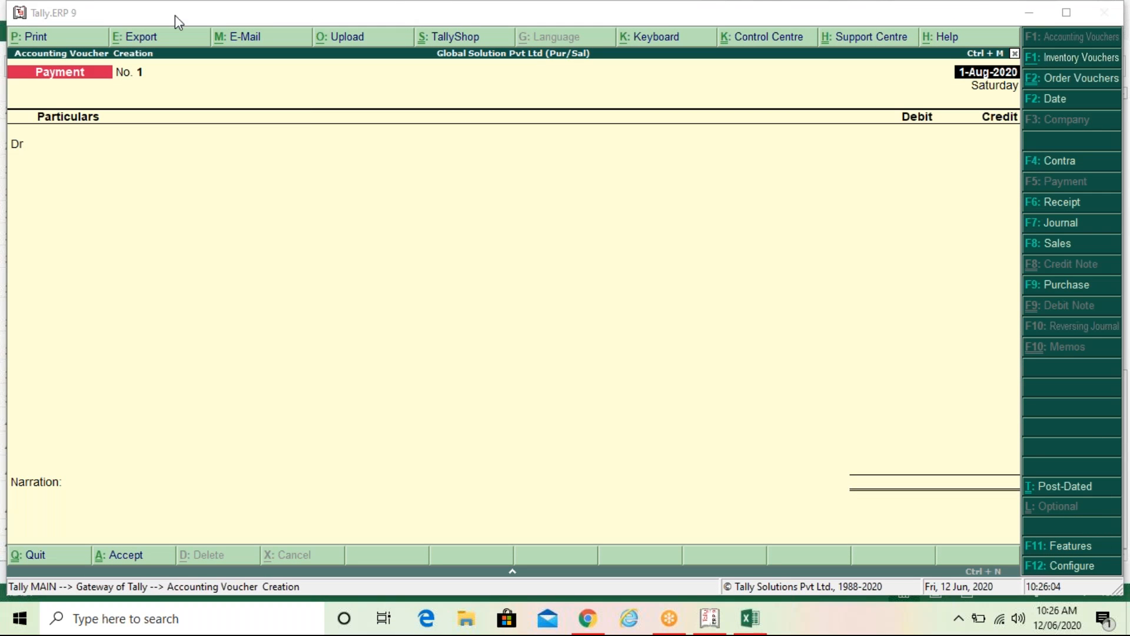
# Switch to the Excel assignment and read tasks 6 and 7 about the delivery challan and invoice for M/s Parineeta Stores.
pyautogui.click(555, 180)
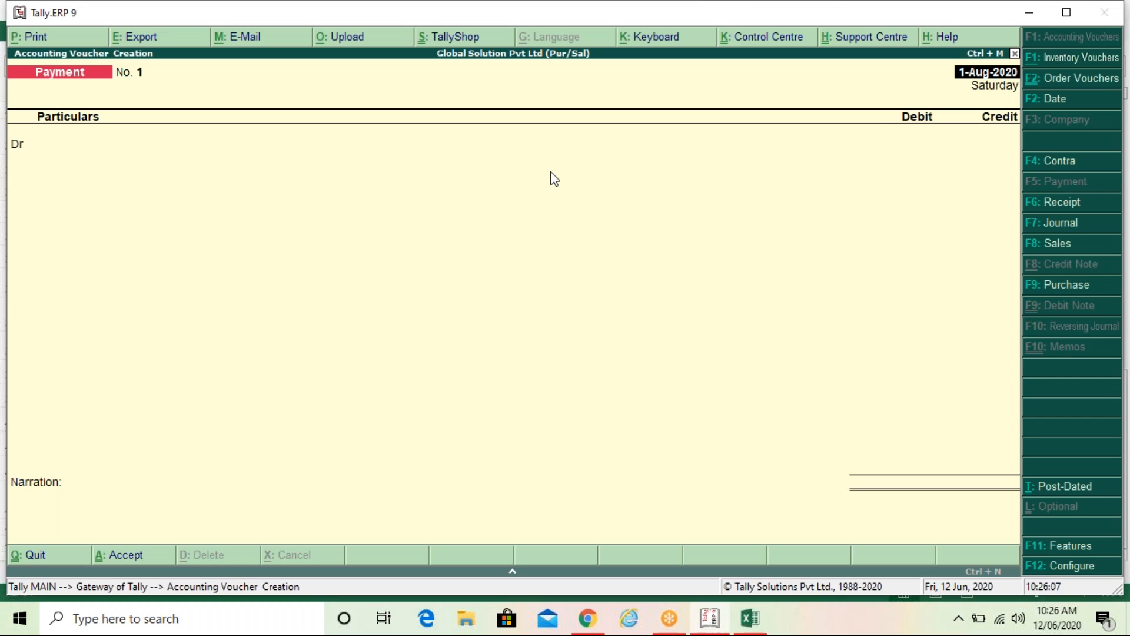
pyautogui.hotkey('alt', 'Tab')
pyautogui.press('Left')
pyautogui.press('Down')
pyautogui.press('Down')
pyautogui.press('Down')
pyautogui.press('Down')
pyautogui.press('Down')
pyautogui.press('Down')
pyautogui.press('Down')
pyautogui.press('Down')
pyautogui.press('Down')
pyautogui.press('Down')
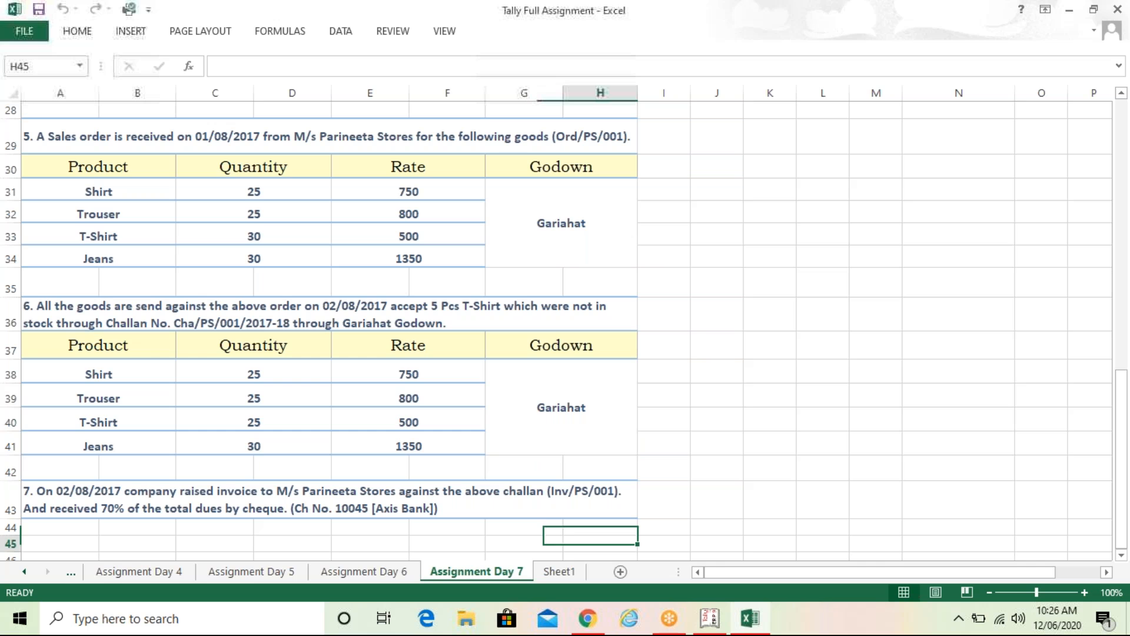
pyautogui.press('Down')
pyautogui.press('Down')
pyautogui.press('Down')
pyautogui.press('Down')
pyautogui.press('Down')
pyautogui.press('Down')
pyautogui.press('Down')
pyautogui.press('Down')
pyautogui.press('Down')
pyautogui.press('Down')
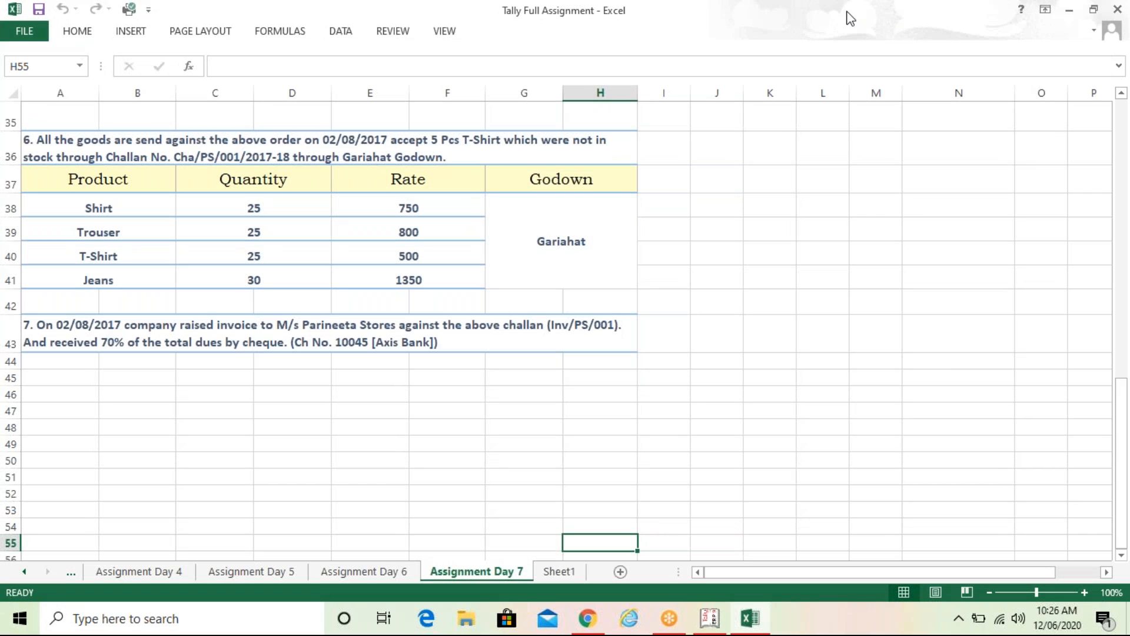
pyautogui.click(838, 75)
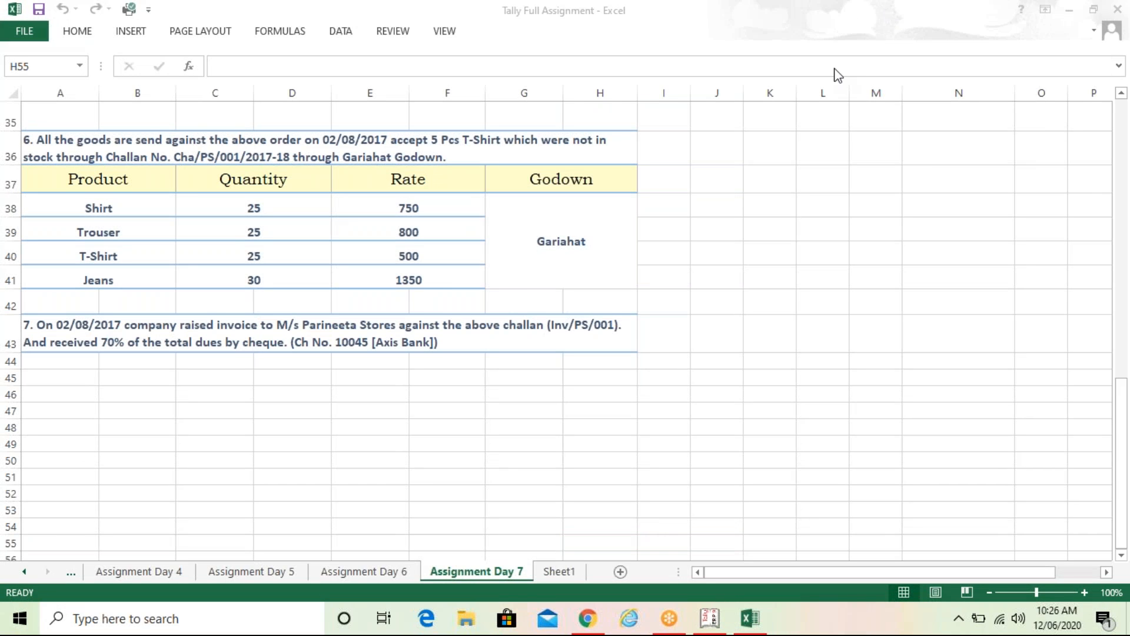
pyautogui.click(759, 194)
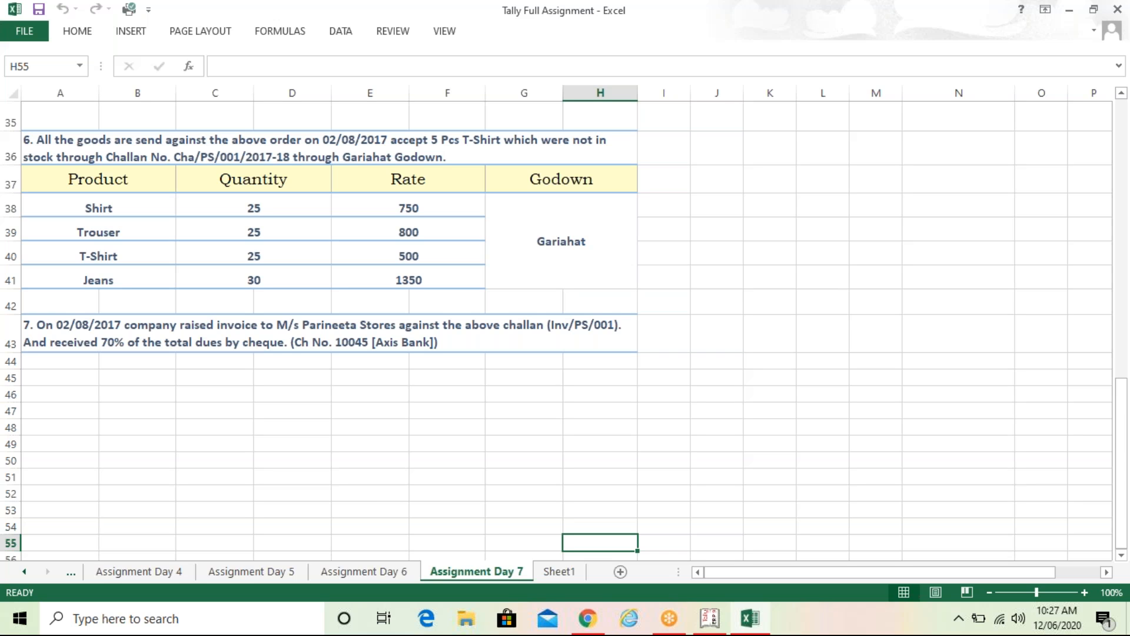
# Switch back to Tally.ERP 9 and start a Delivery Note voucher dated 2-Aug-2020.
pyautogui.hotkey('alt', 'Tab')
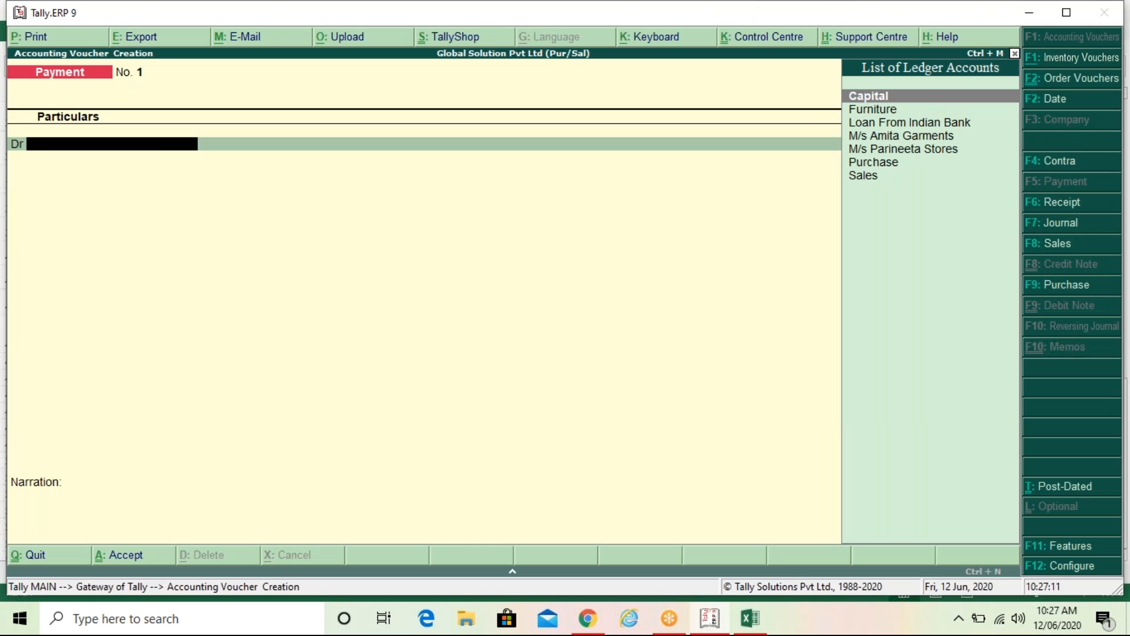
pyautogui.press('F2')
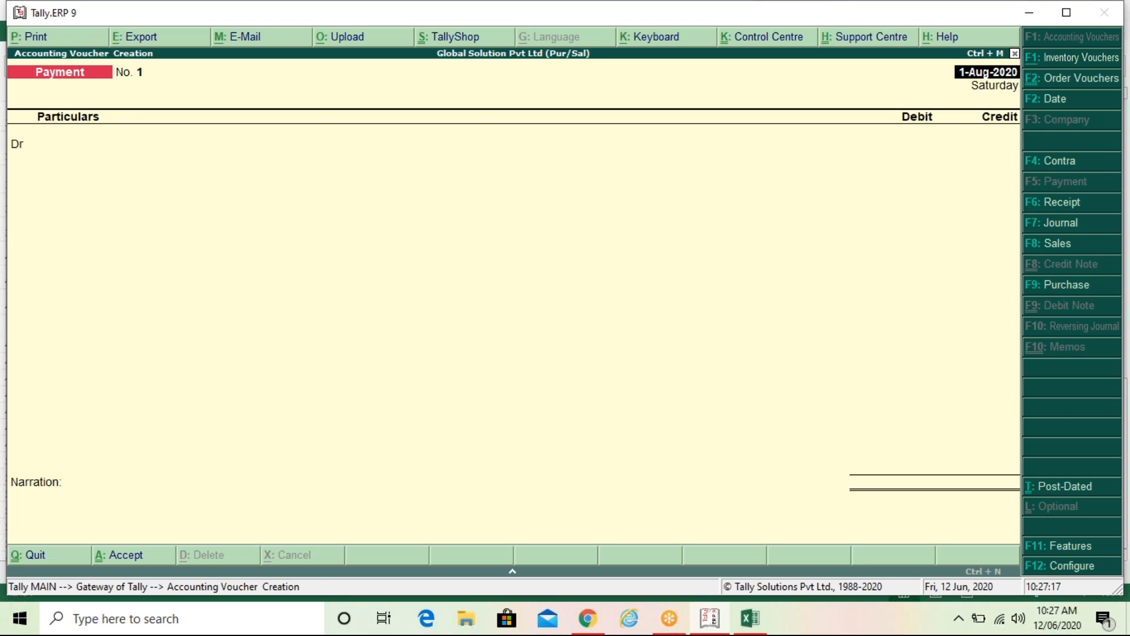
pyautogui.hotkey('alt', 'F8')
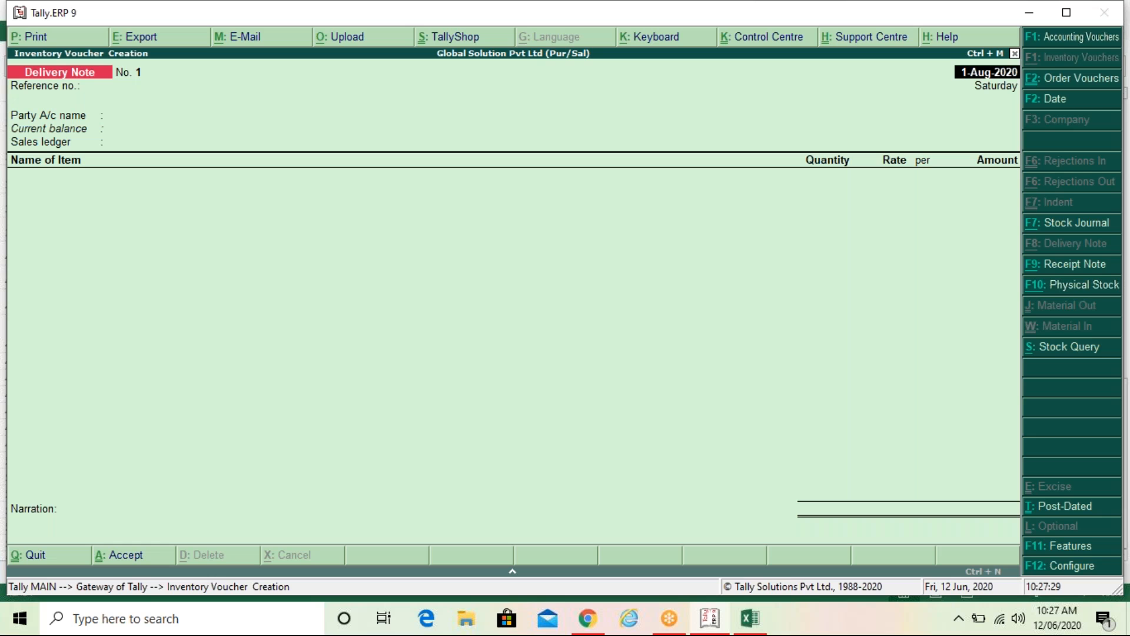
pyautogui.press('F2')
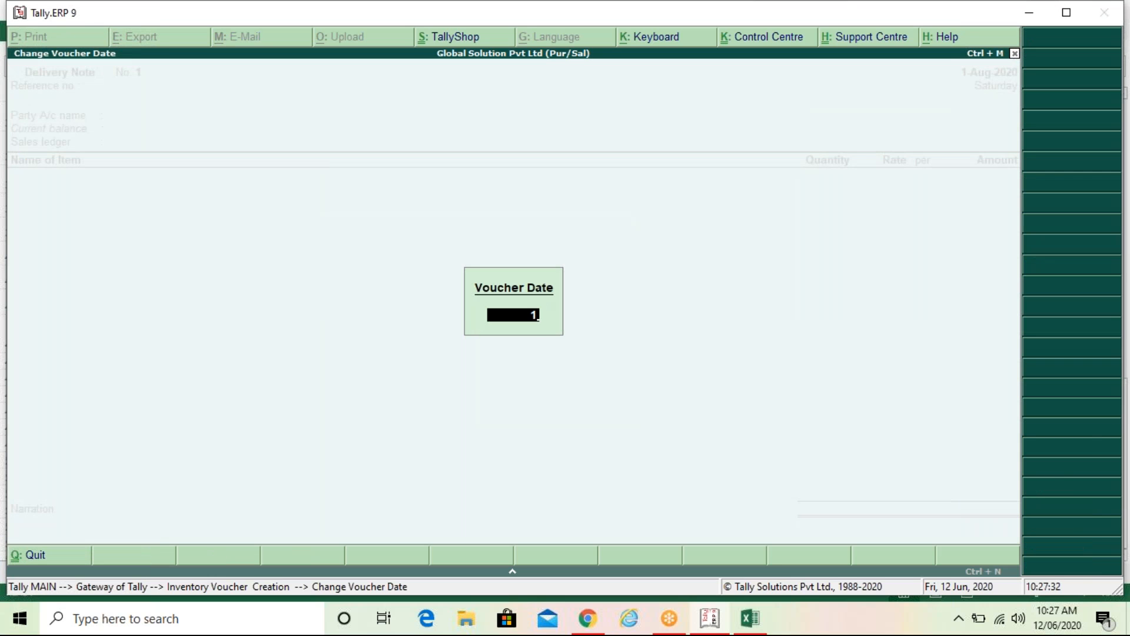
pyautogui.write('2/8')
pyautogui.press('Return')
# Enter reference number Cha/PS/001/17-18 and choose M/s Parineeta Stores as the party account.
pyautogui.write('Cha')
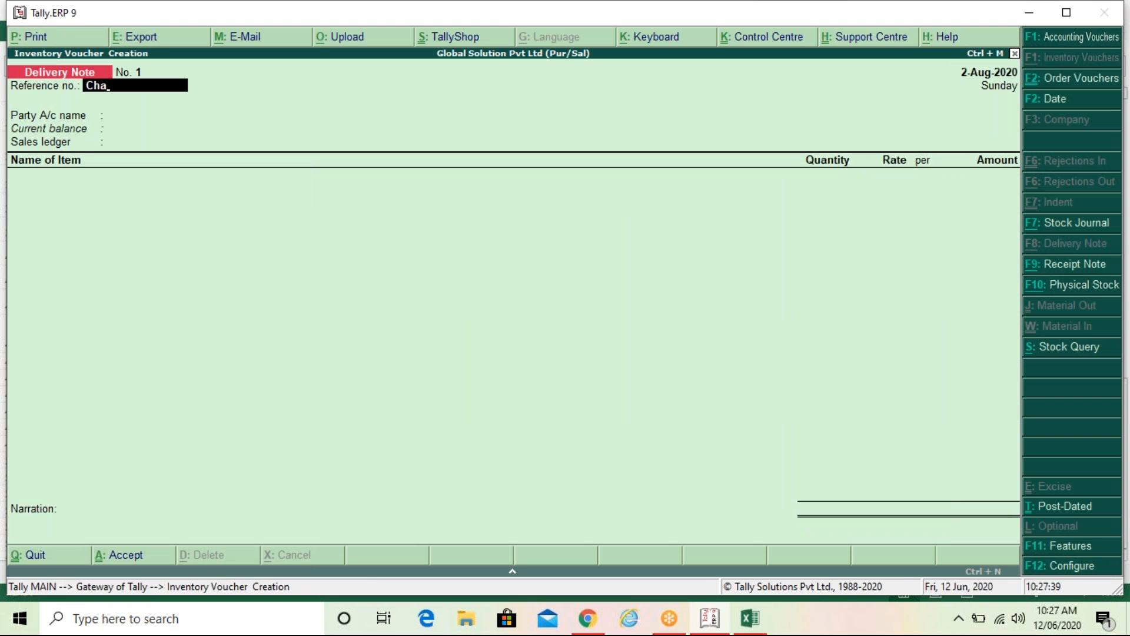
pyautogui.write('/PS/001/')
pyautogui.write('17-18')
pyautogui.press('Return')
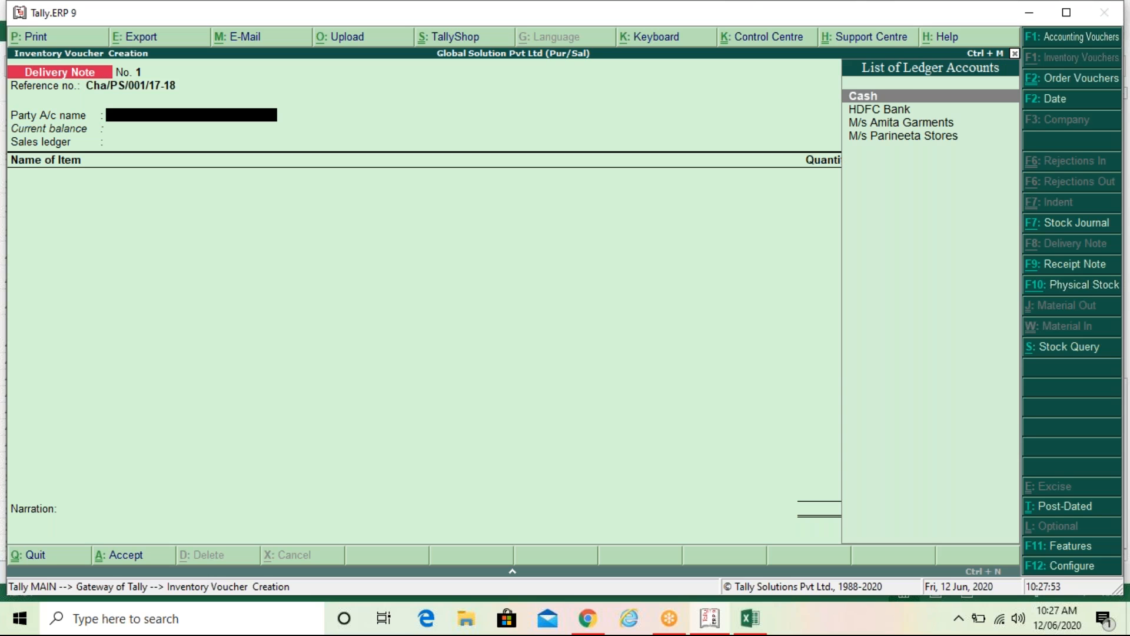
pyautogui.press('Down')
pyautogui.press('Down')
pyautogui.press('Down')
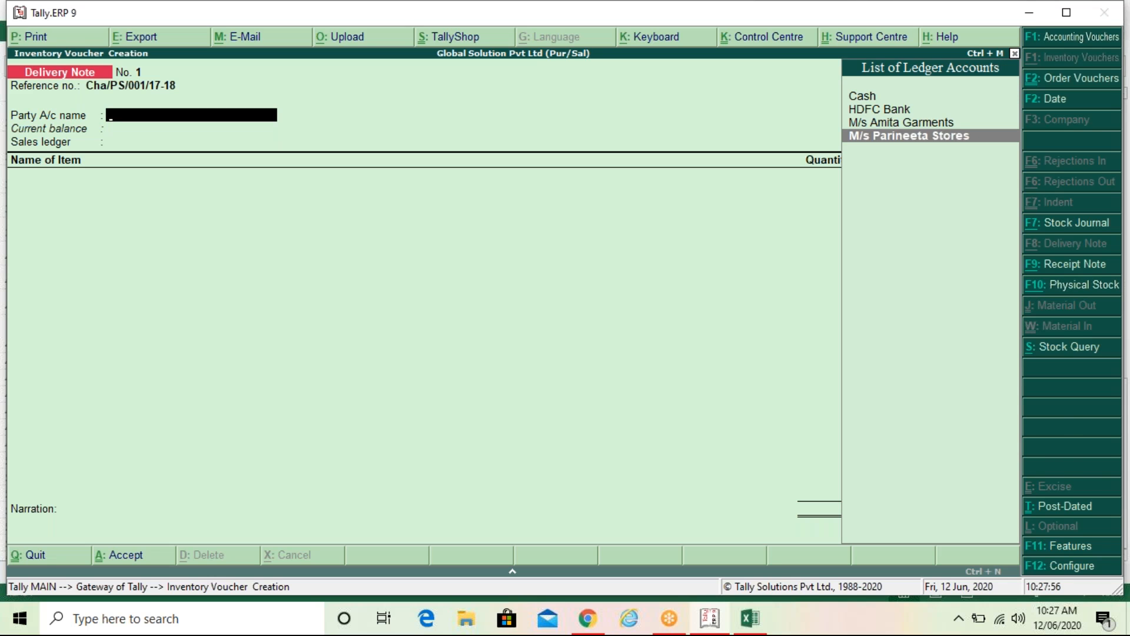
pyautogui.press('Return')
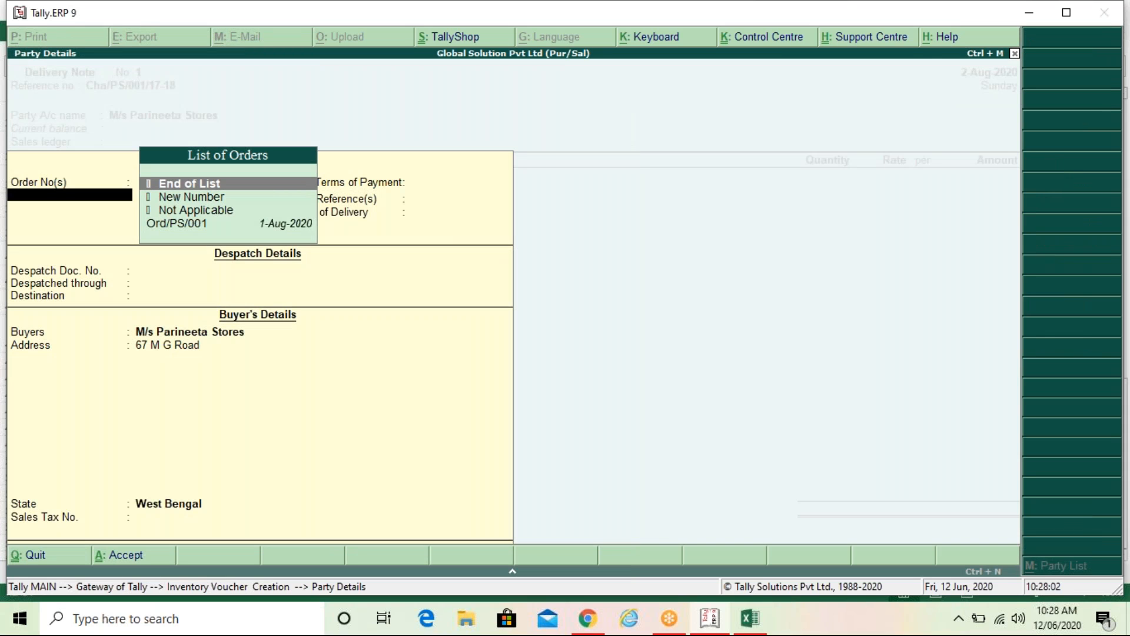
# Link the delivery note to order Ord/PS/001, keep the remaining party details at their defaults and use the Sales ledger.
pyautogui.press('Down')
pyautogui.press('Down')
pyautogui.press('Down')
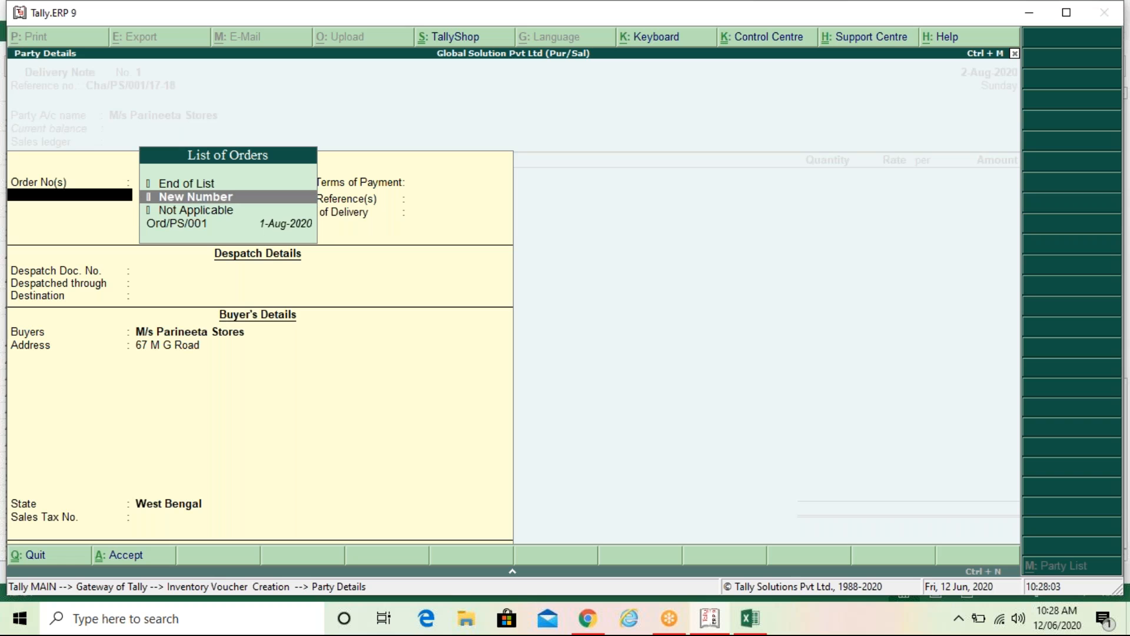
pyautogui.press('Return')
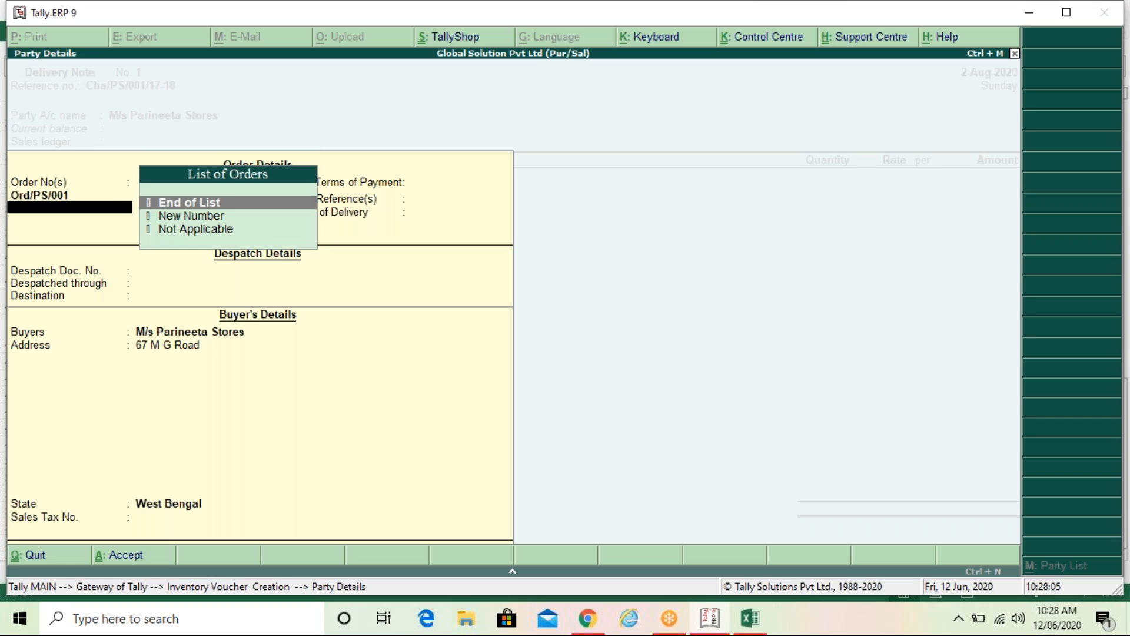
pyautogui.press('Return')
pyautogui.press('Return')
pyautogui.press('Return')
pyautogui.press('Return')
pyautogui.press('Return')
pyautogui.press('Return')
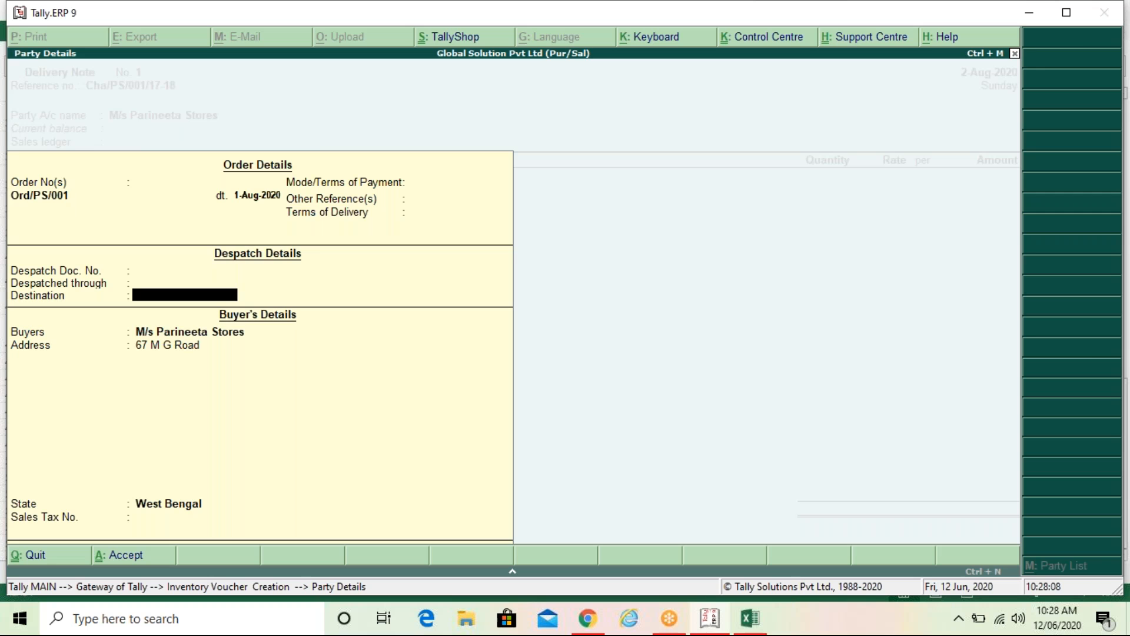
pyautogui.press('Return')
pyautogui.press('Return')
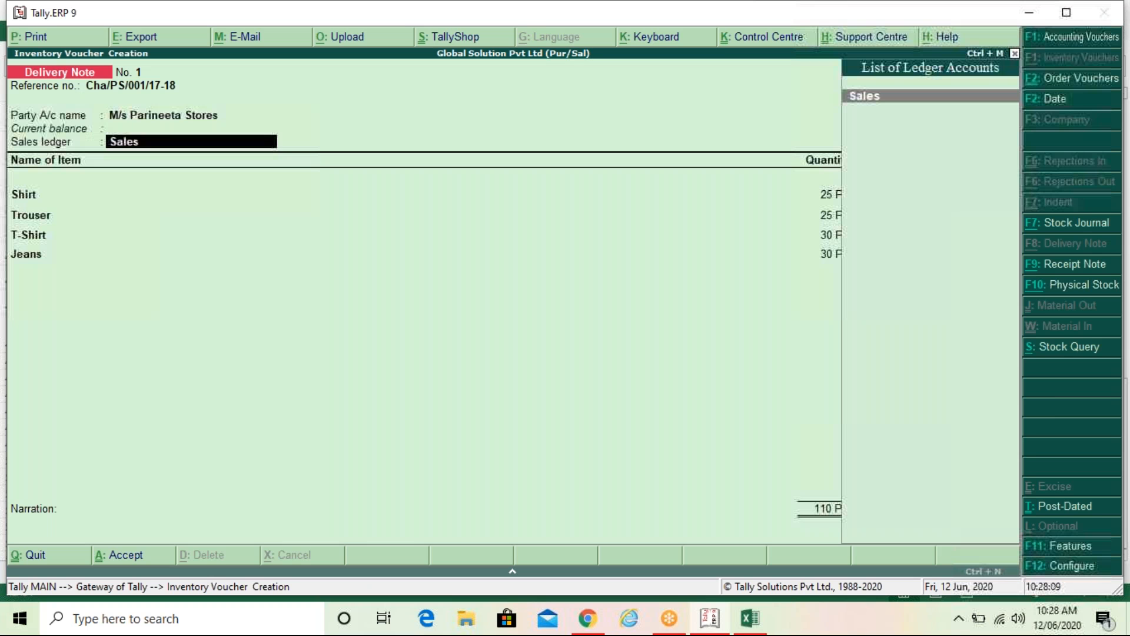
pyautogui.press('Return')
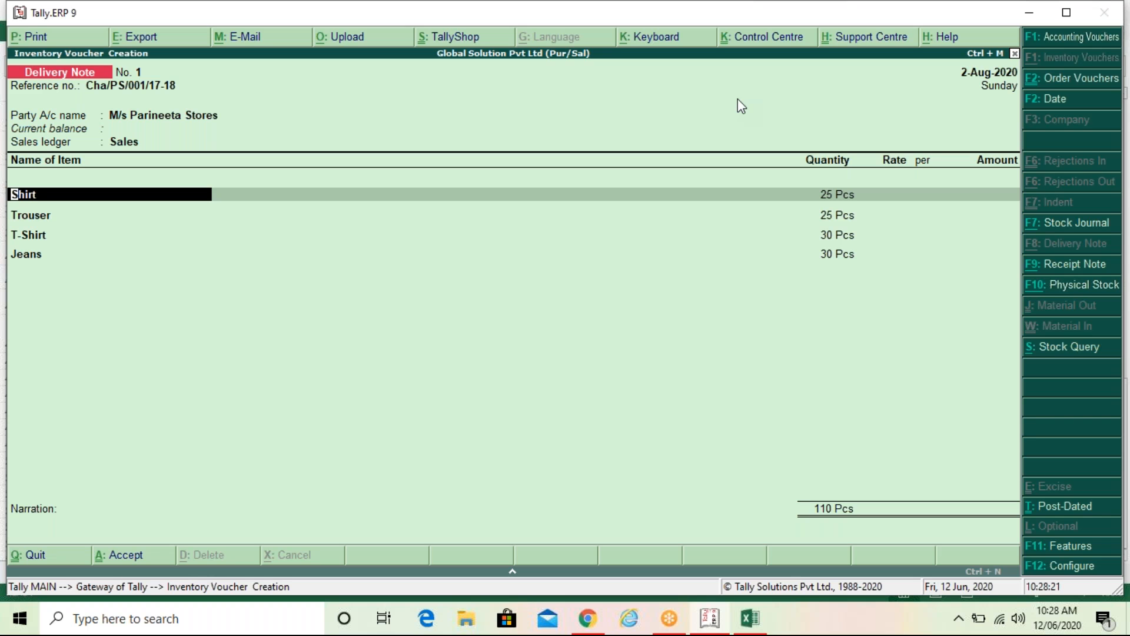
# Allocate the 25 Pcs of Shirt to tracking number Cha/PS/001/17-18, order Ord/PS/001 and godown Gariahat, with no rate.
pyautogui.press('Return')
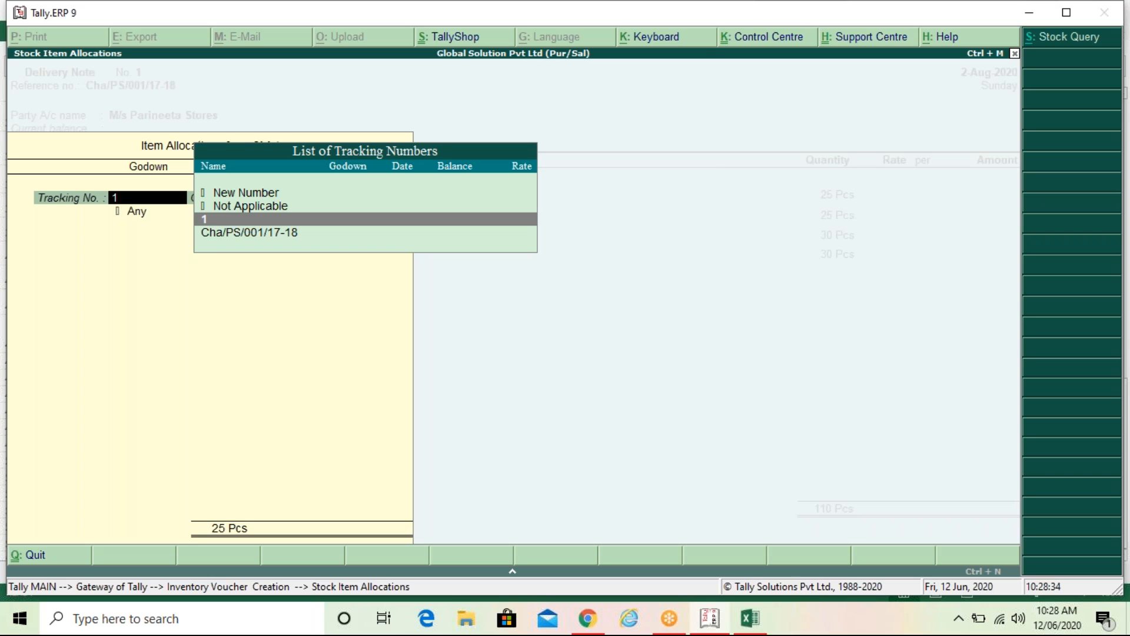
pyautogui.press('Down')
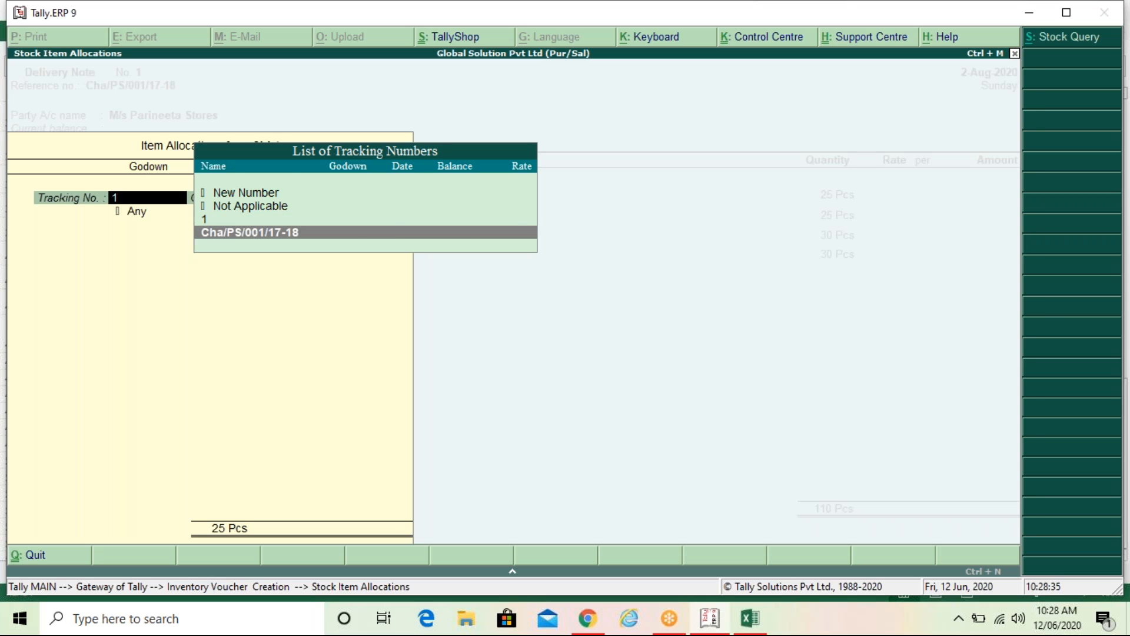
pyautogui.press('Return')
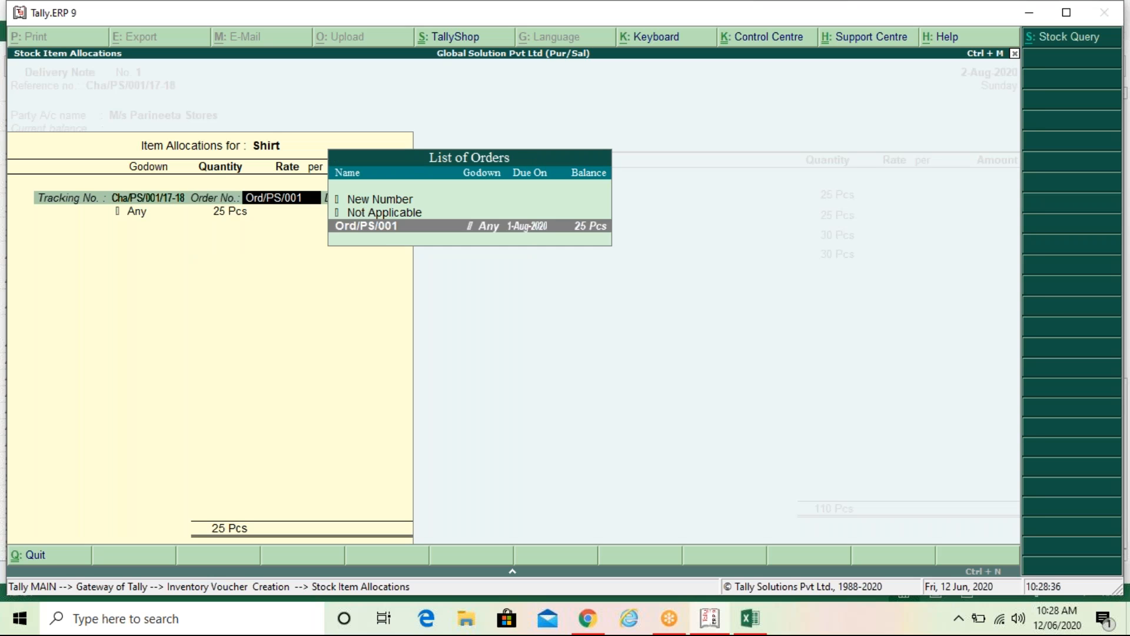
pyautogui.press('Return')
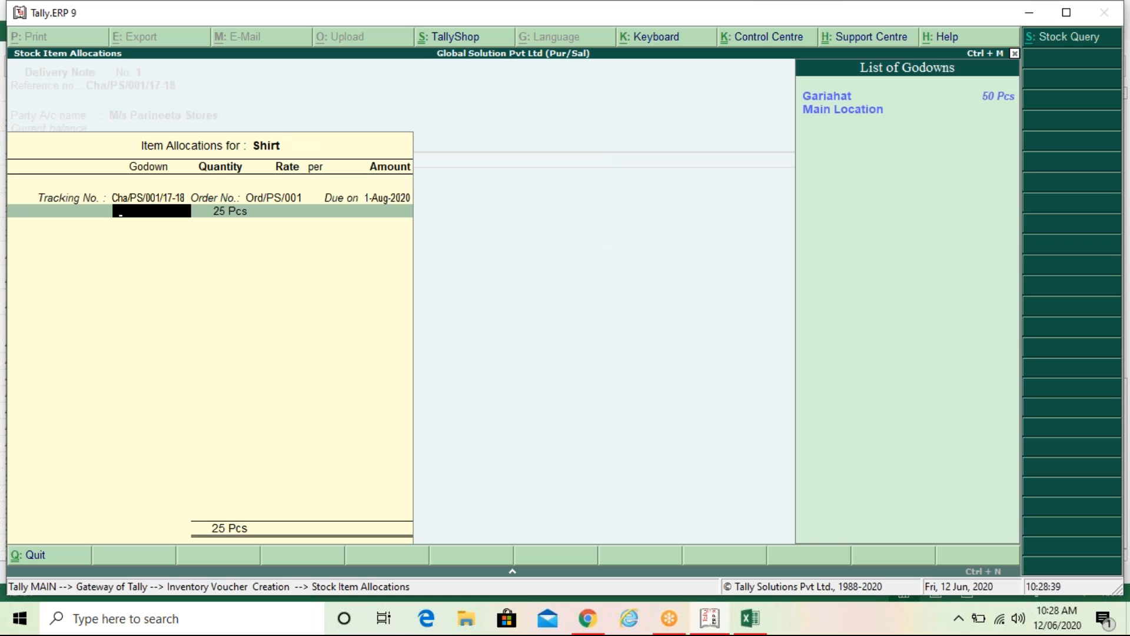
pyautogui.press('Return')
pyautogui.press('Return')
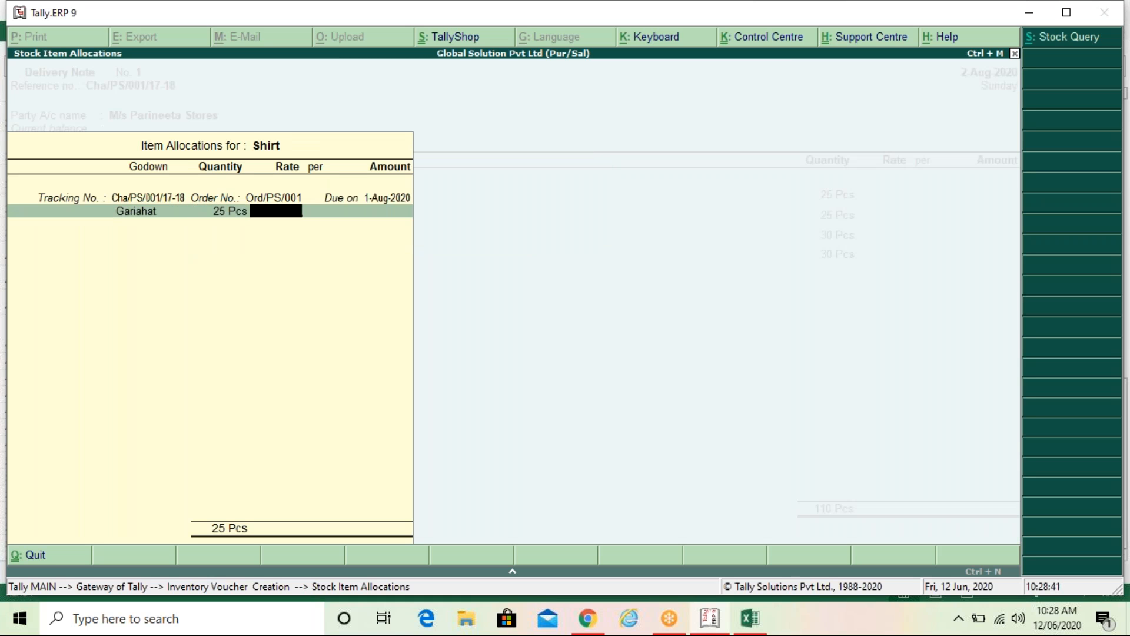
pyautogui.press('Return')
pyautogui.press('Return')
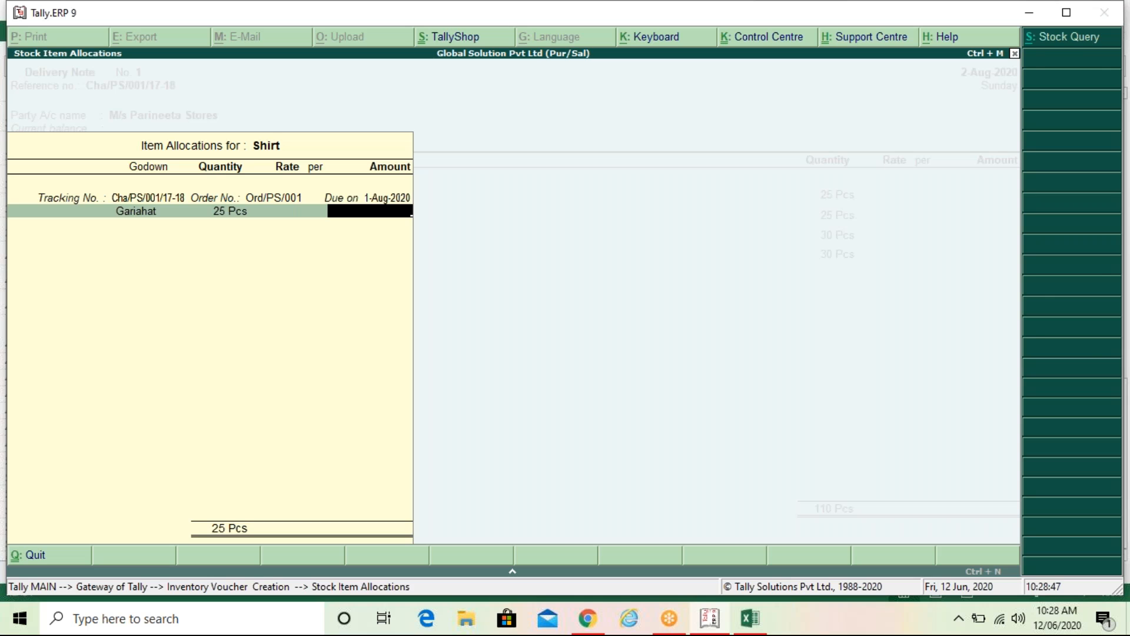
pyautogui.press('Return')
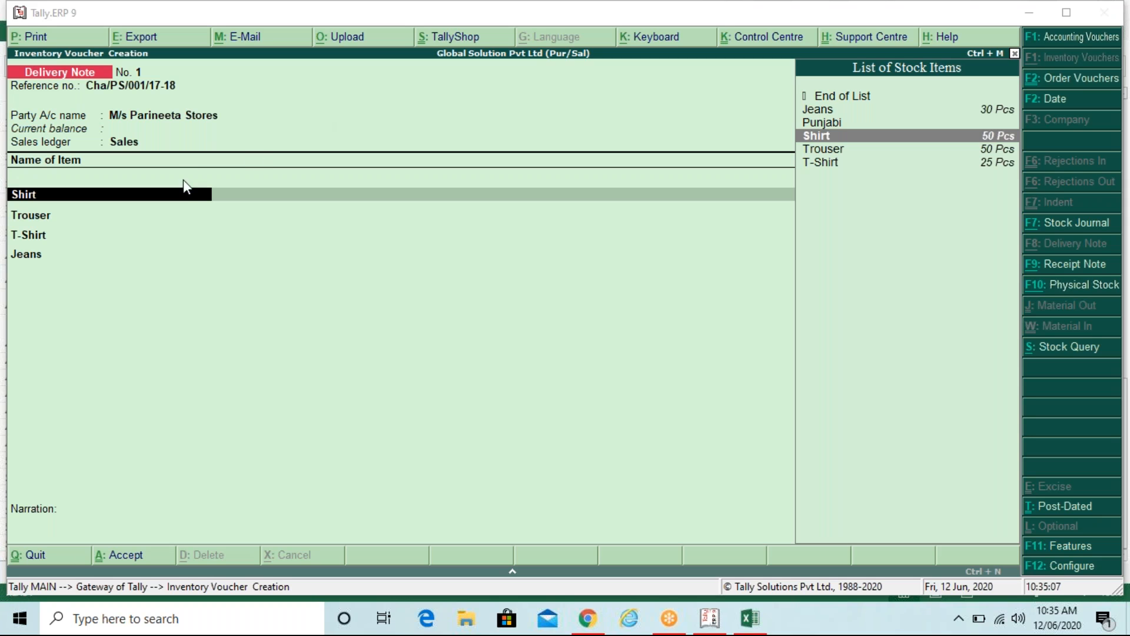
# Go back to the party account and reconfirm M/s Parineeta Stores, order Ord/PS/001 and the Sales ledger.
pyautogui.click(186, 197)
pyautogui.click(188, 203)
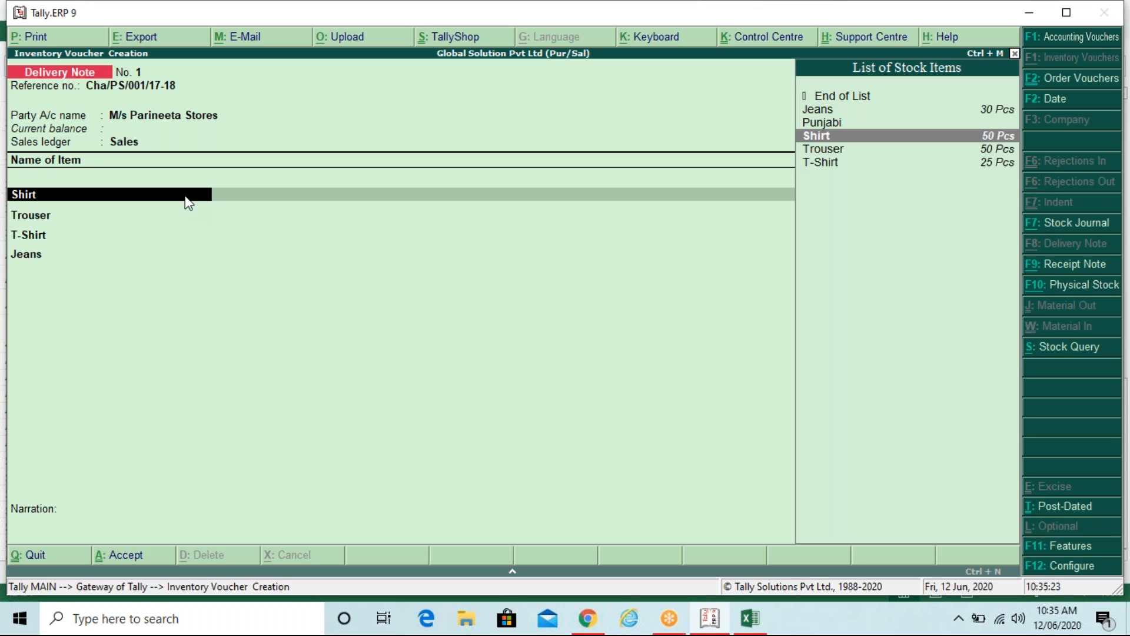
pyautogui.press('BackSpace')
pyautogui.press('BackSpace')
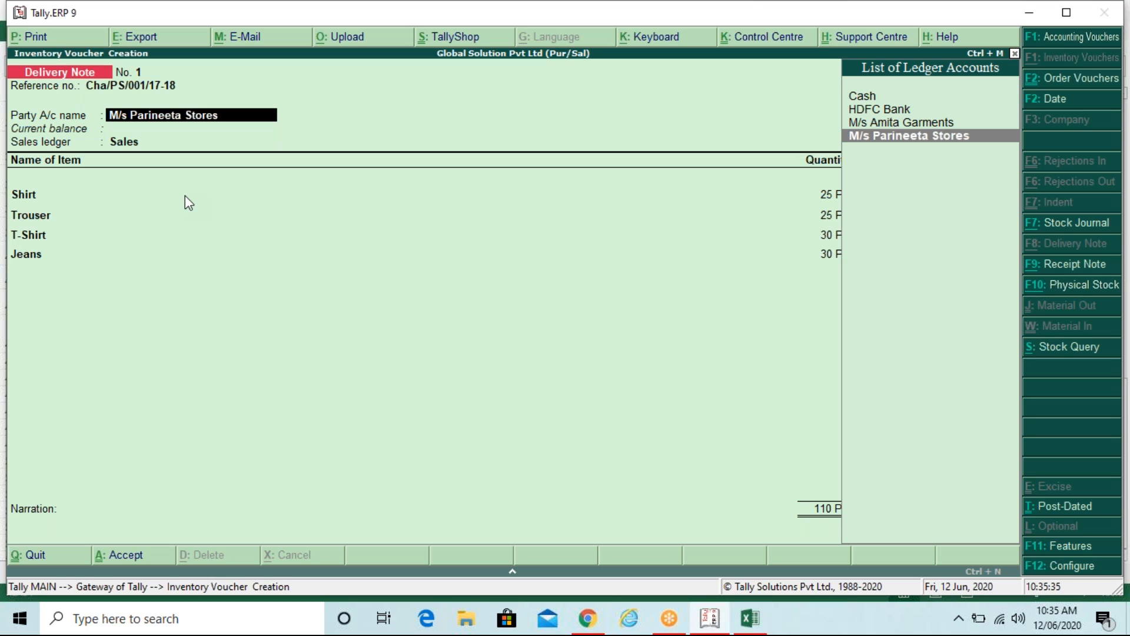
pyautogui.press('Return')
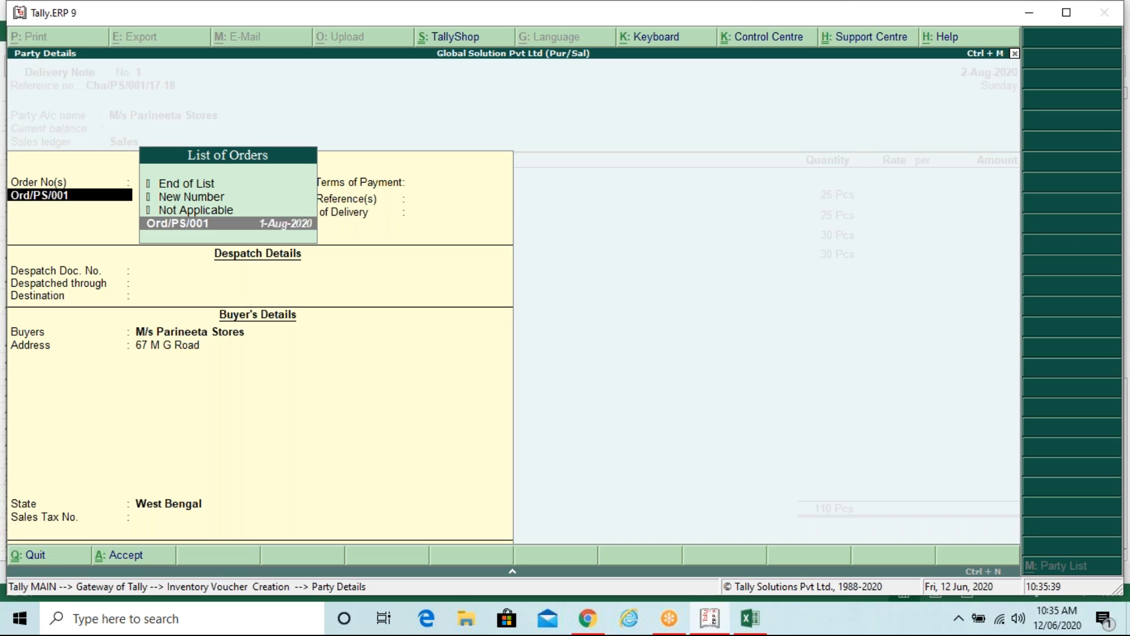
pyautogui.press('Return')
pyautogui.press('Return')
pyautogui.press('Return')
pyautogui.press('Return')
pyautogui.press('Return')
pyautogui.press('Return')
pyautogui.press('Return')
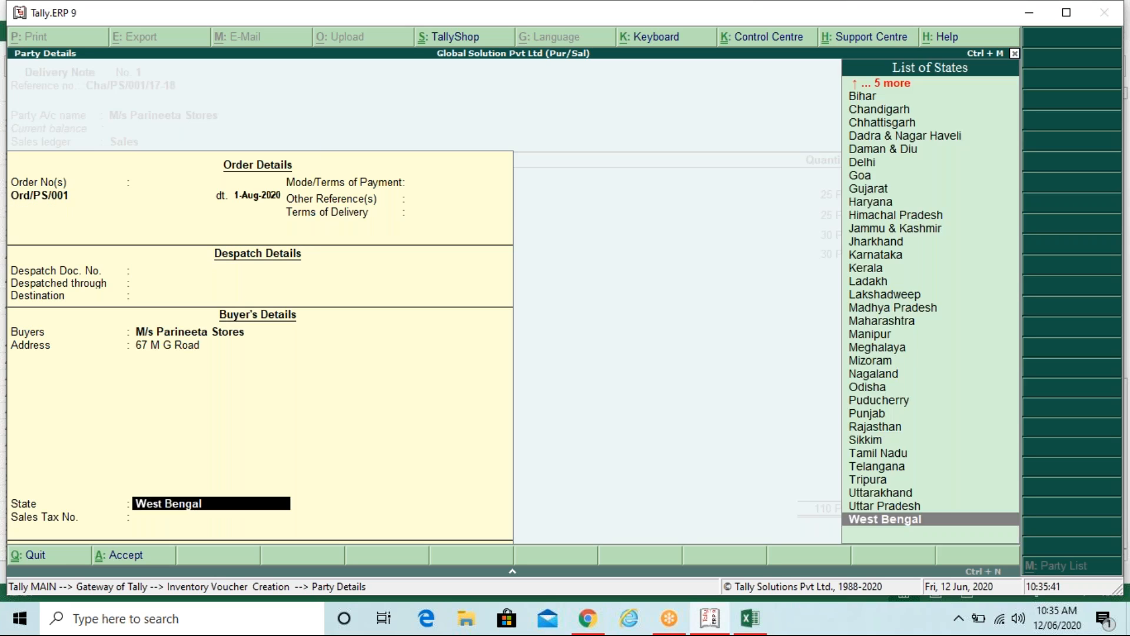
pyautogui.press('Return')
pyautogui.press('Return')
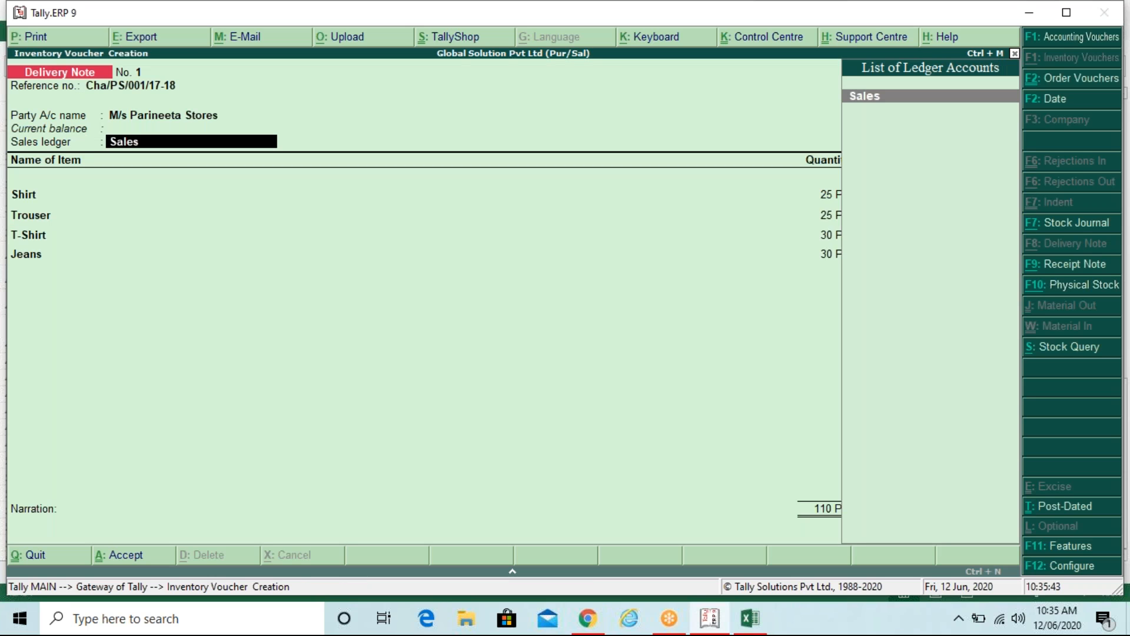
pyautogui.press('Return')
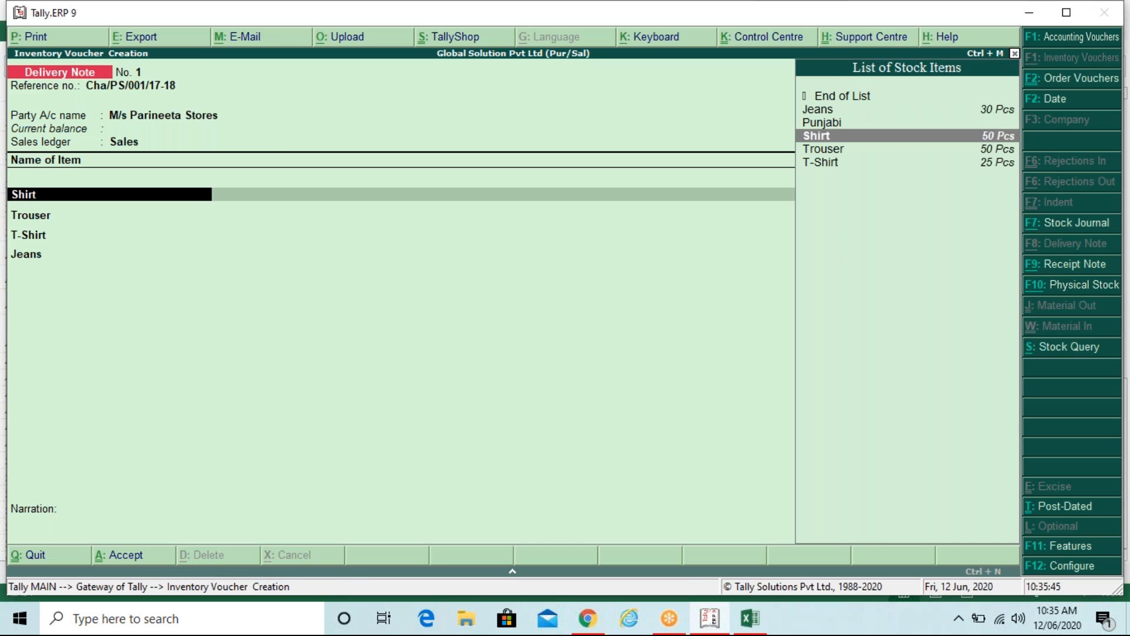
# Confirm the Shirt allocation and accept the prefilled allocation for the 25 Pcs of Trouser.
pyautogui.press('Return')
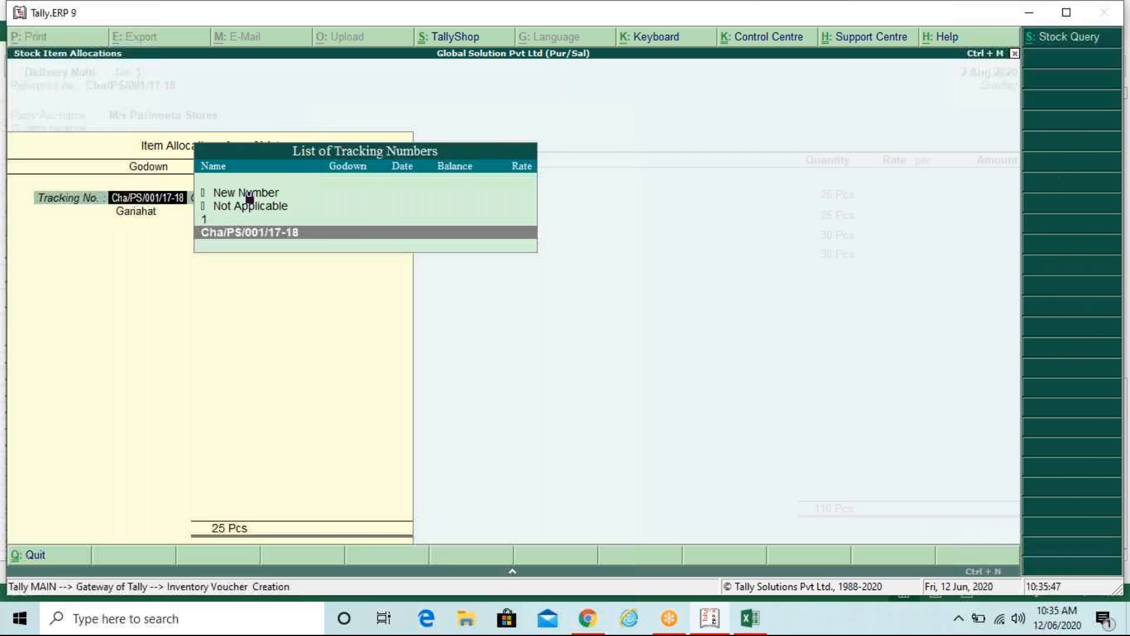
pyautogui.press('Return')
pyautogui.press('Return')
pyautogui.press('Return')
pyautogui.press('Return')
pyautogui.press('Return')
pyautogui.press('Return')
pyautogui.press('Return')
pyautogui.press('Return')
pyautogui.press('Return')
pyautogui.press('Return')
pyautogui.press('Return')
pyautogui.press('Return')
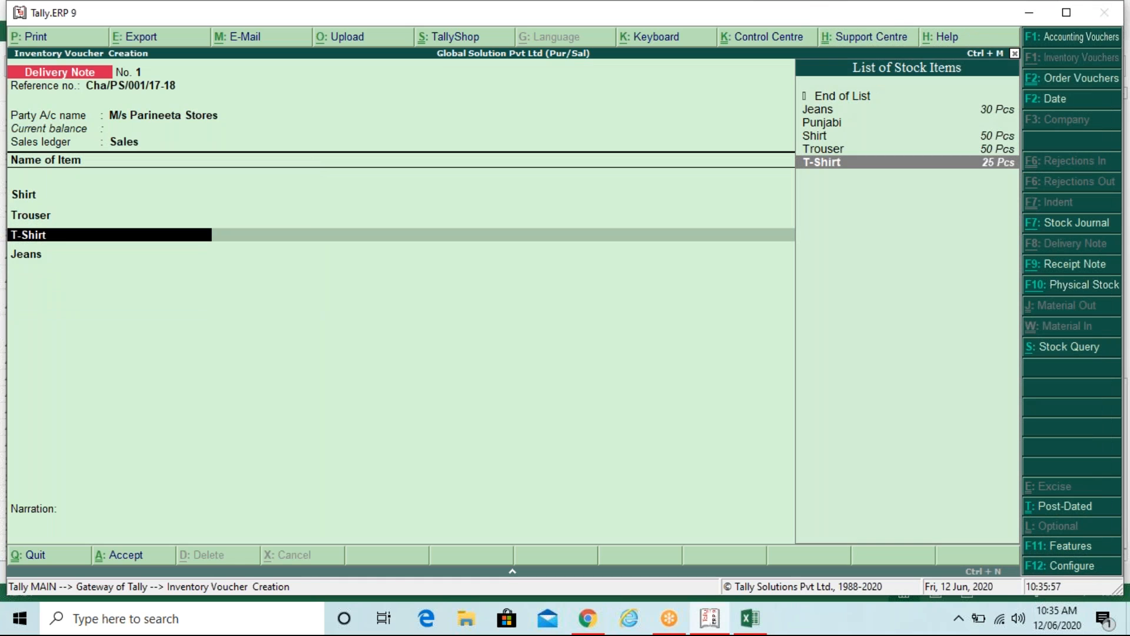
# Allocate the T-Shirt line to tracking number Cha/PS/001/17-18, order Ord/PS/001 and godown Gariahat.
pyautogui.press('Return')
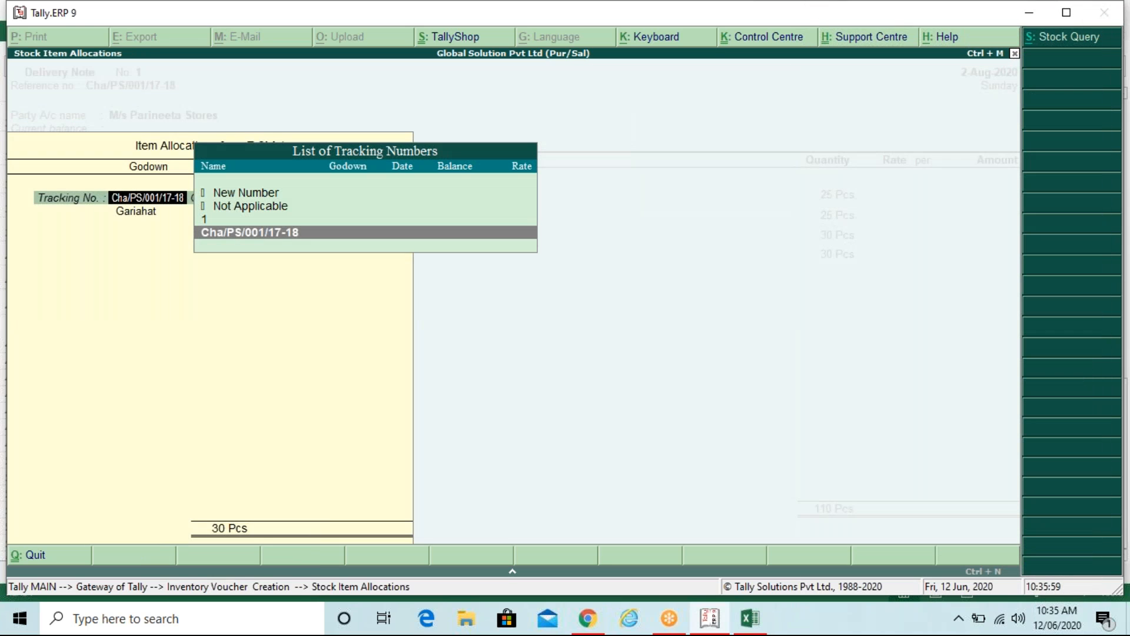
pyautogui.press('Return')
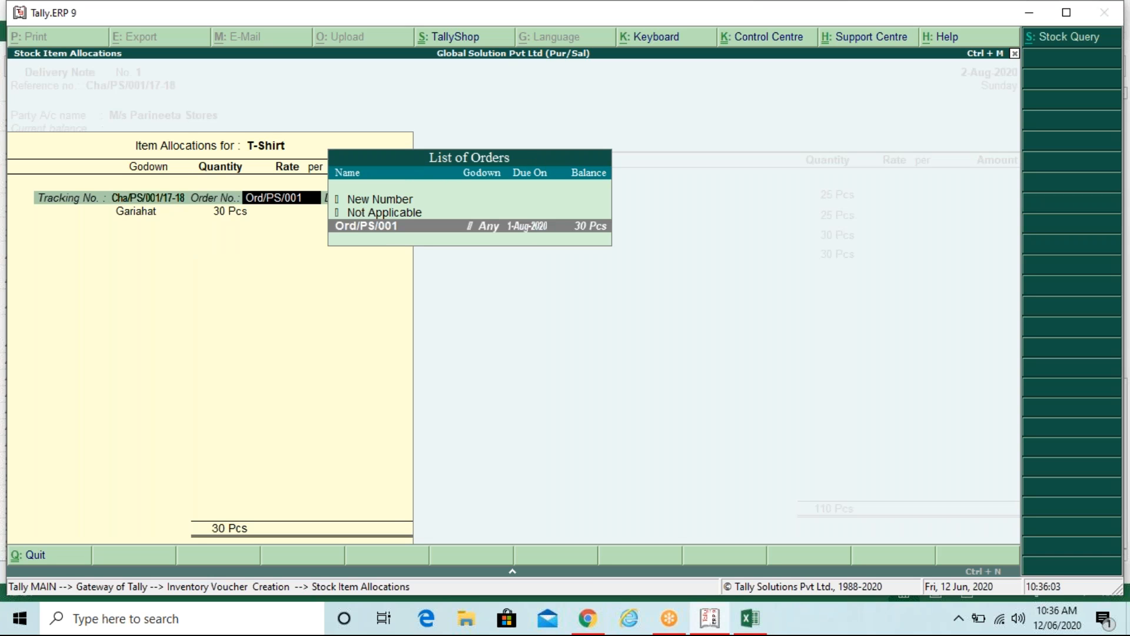
pyautogui.press('Return')
pyautogui.press('Return')
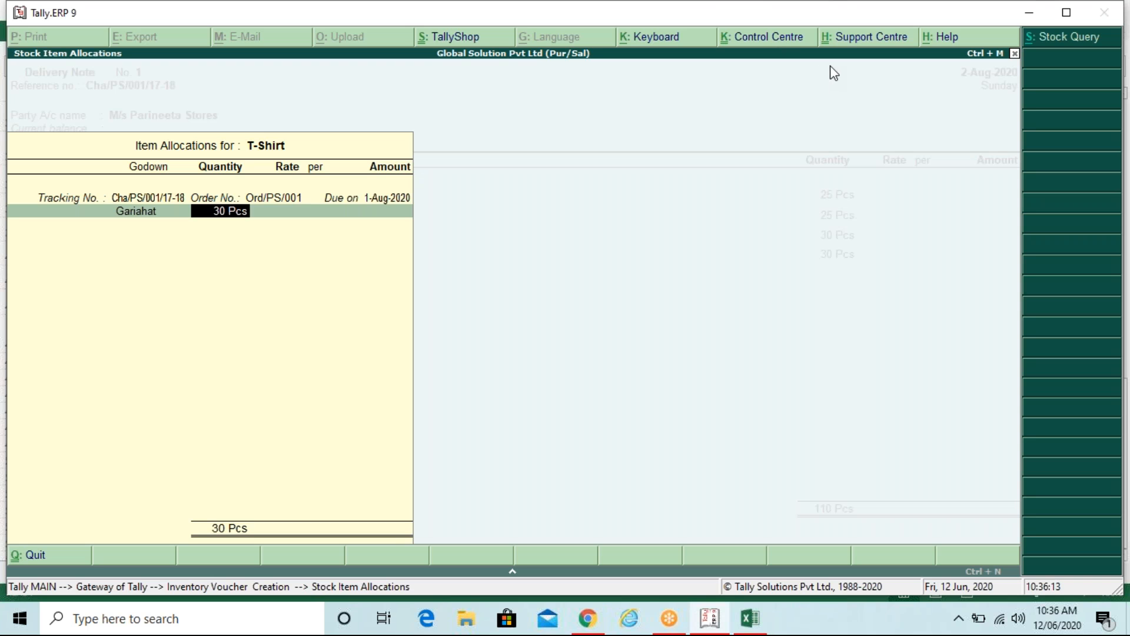
# Set the T-Shirt quantity to 25 Pcs, leave the rate blank and complete its allocation.
pyautogui.click(227, 218)
pyautogui.press('Return')
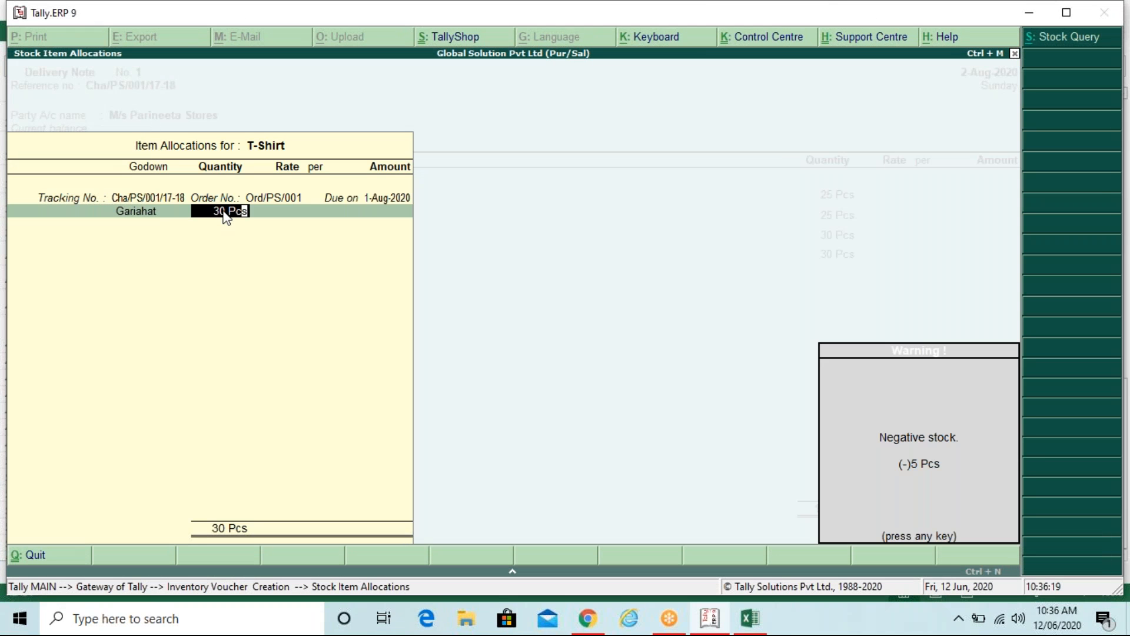
pyautogui.press('Return')
pyautogui.click(226, 215)
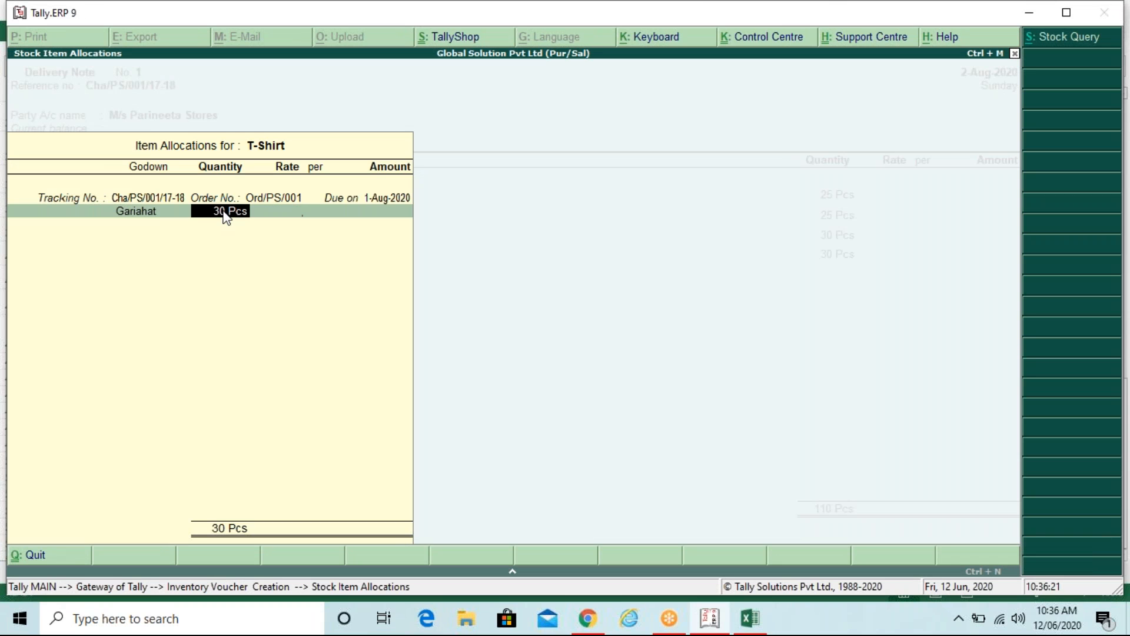
pyautogui.write('25')
pyautogui.press('Return')
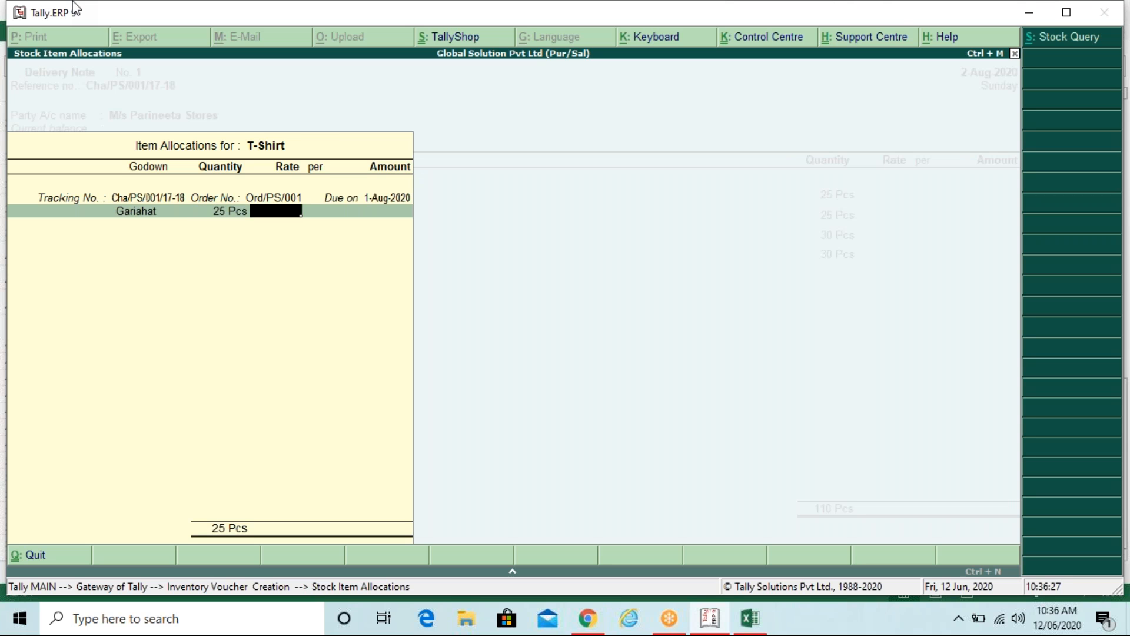
pyautogui.press('Return')
pyautogui.press('Return')
pyautogui.press('Return')
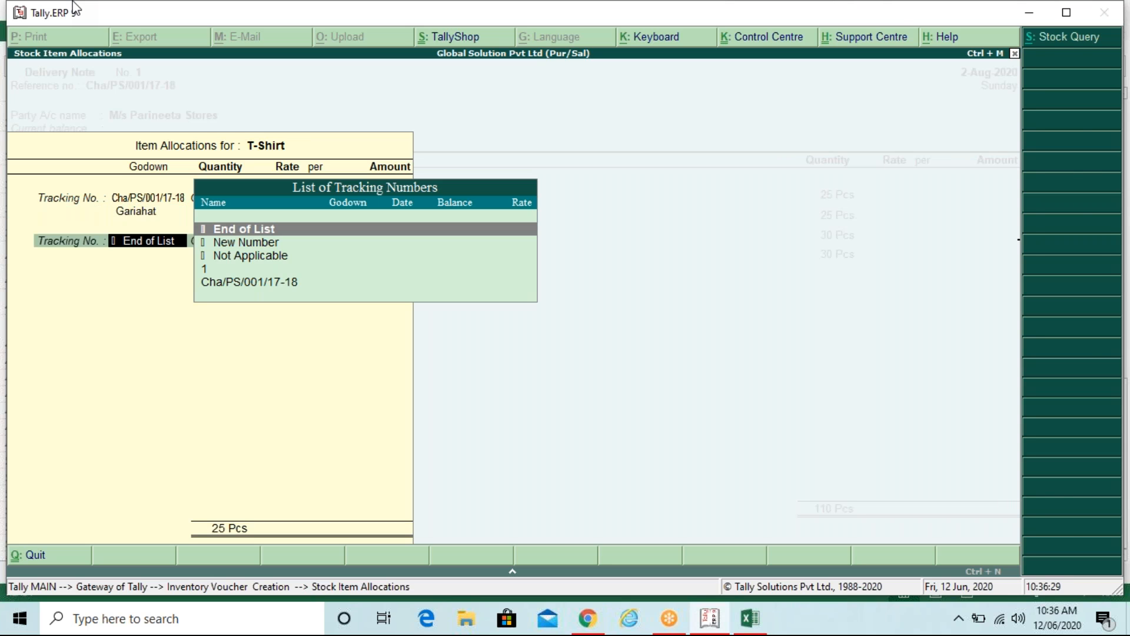
pyautogui.press('Return')
# Allocate the 30 Pcs of Jeans to tracking number Cha/PS/001/17-18, order Ord/PS/001 and godown Gariahat, with no rate.
pyautogui.press('Down')
pyautogui.press('Return')
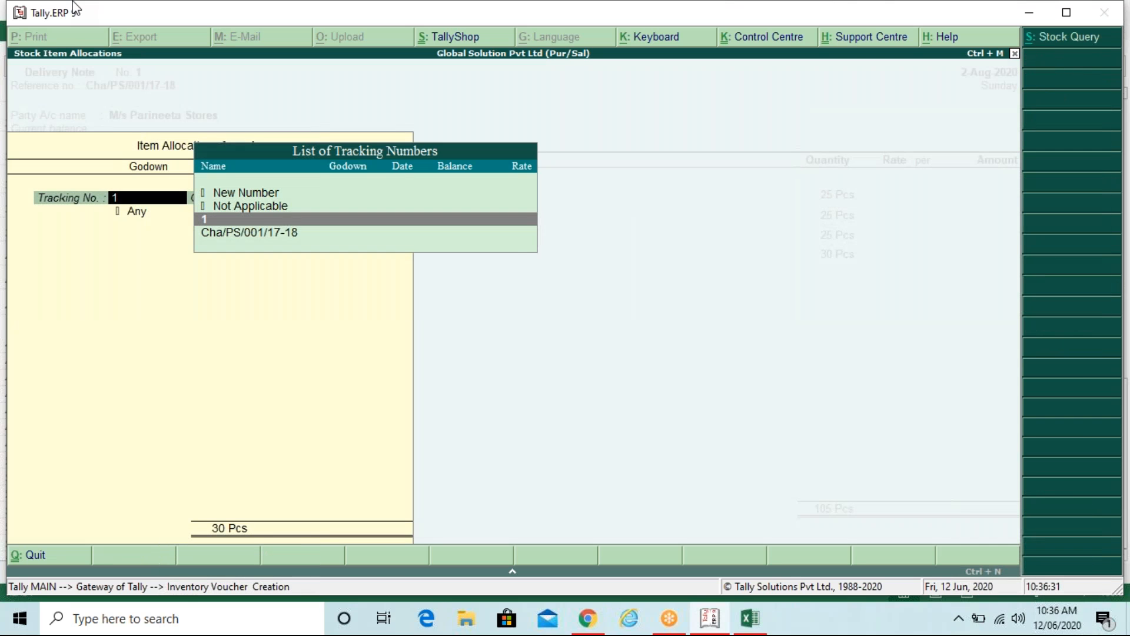
pyautogui.press('Down')
pyautogui.press('Return')
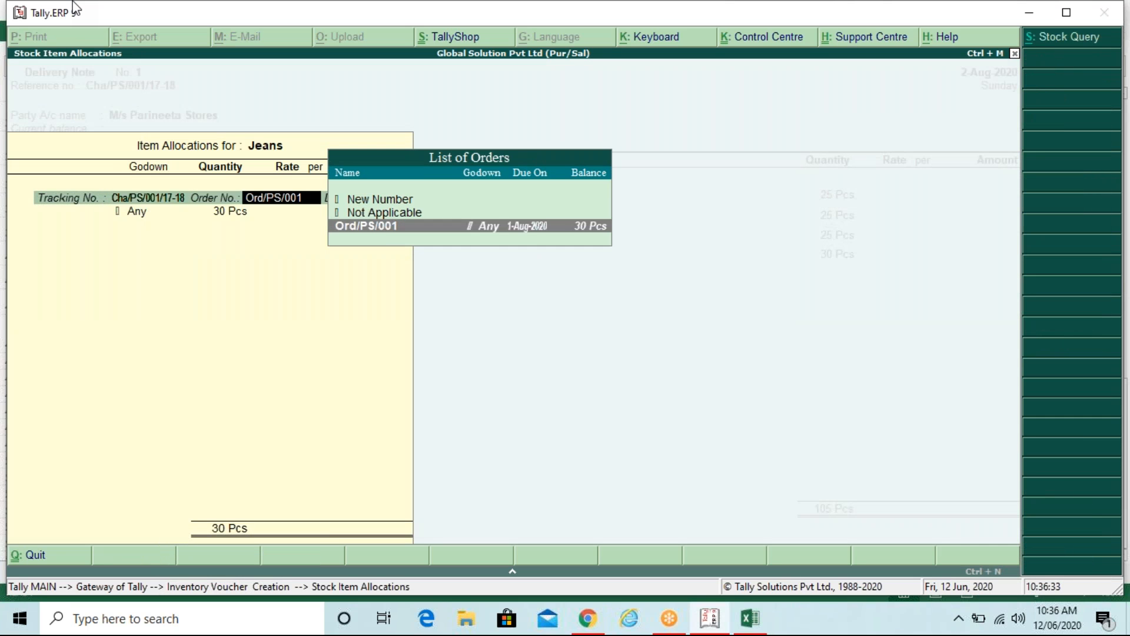
pyautogui.press('Return')
pyautogui.write('g')
pyautogui.press('Return')
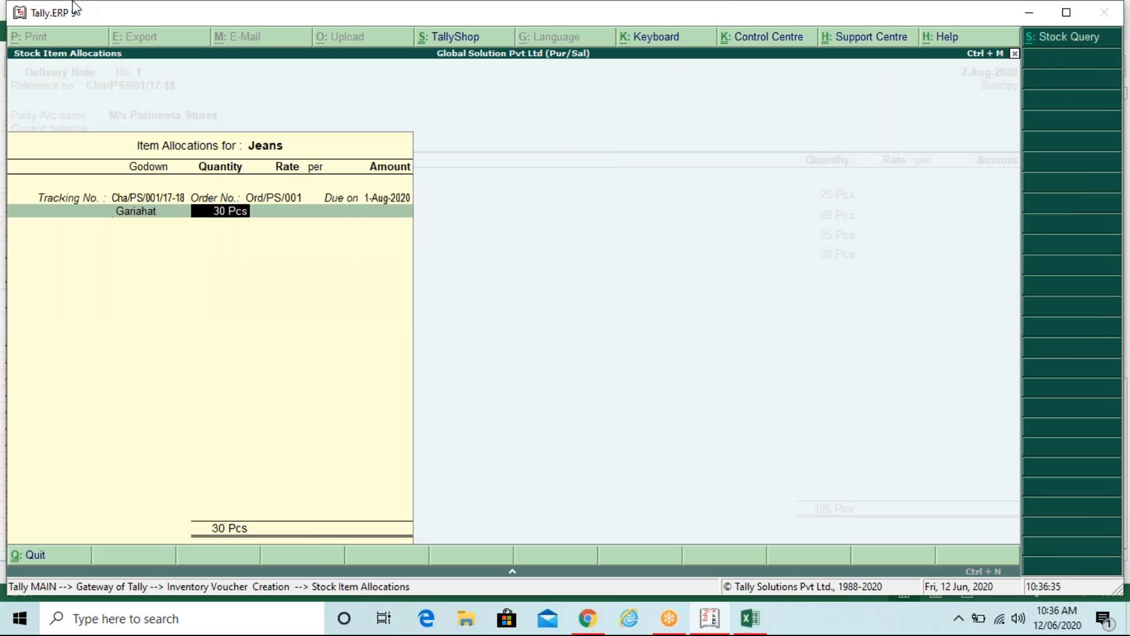
pyautogui.press('Return')
pyautogui.press('Return')
pyautogui.press('Return')
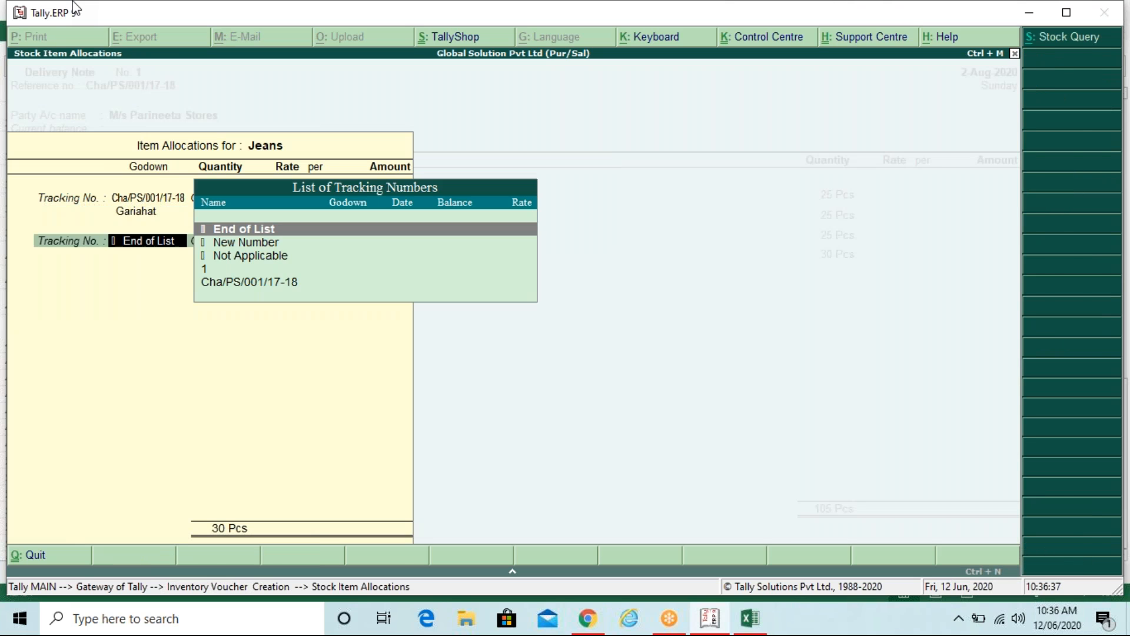
pyautogui.press('Return')
# End the item list, leave the narration blank and save the delivery note.
pyautogui.press('Return')
pyautogui.press('Return')
pyautogui.press('Return')
pyautogui.press('Return')
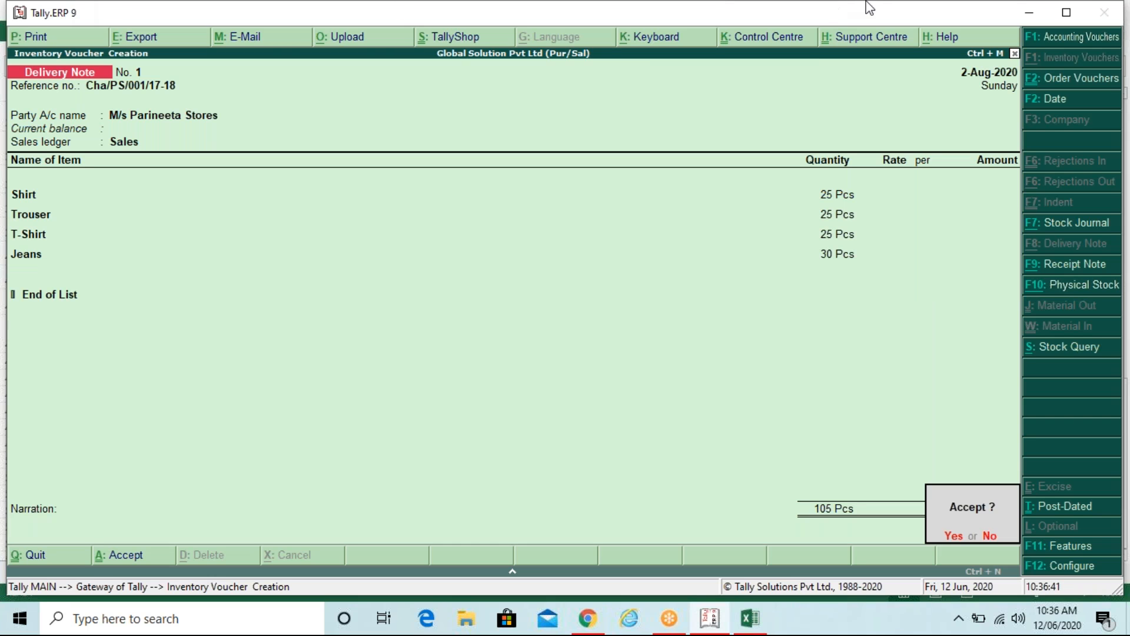
pyautogui.hotkey('alt', 'Tab')
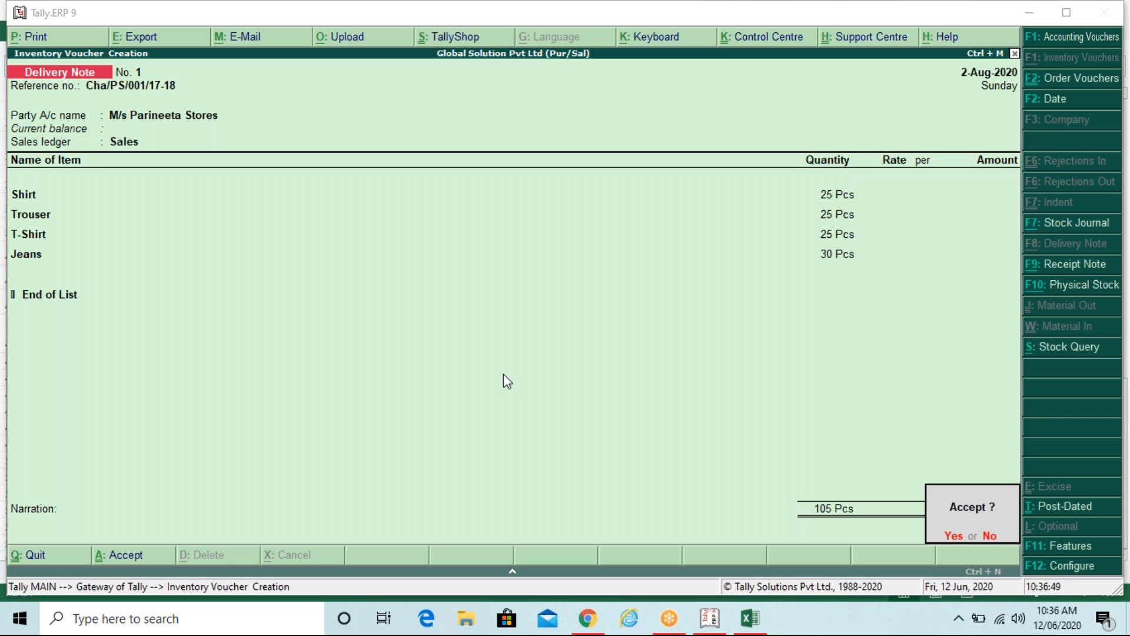
pyautogui.press('F2')
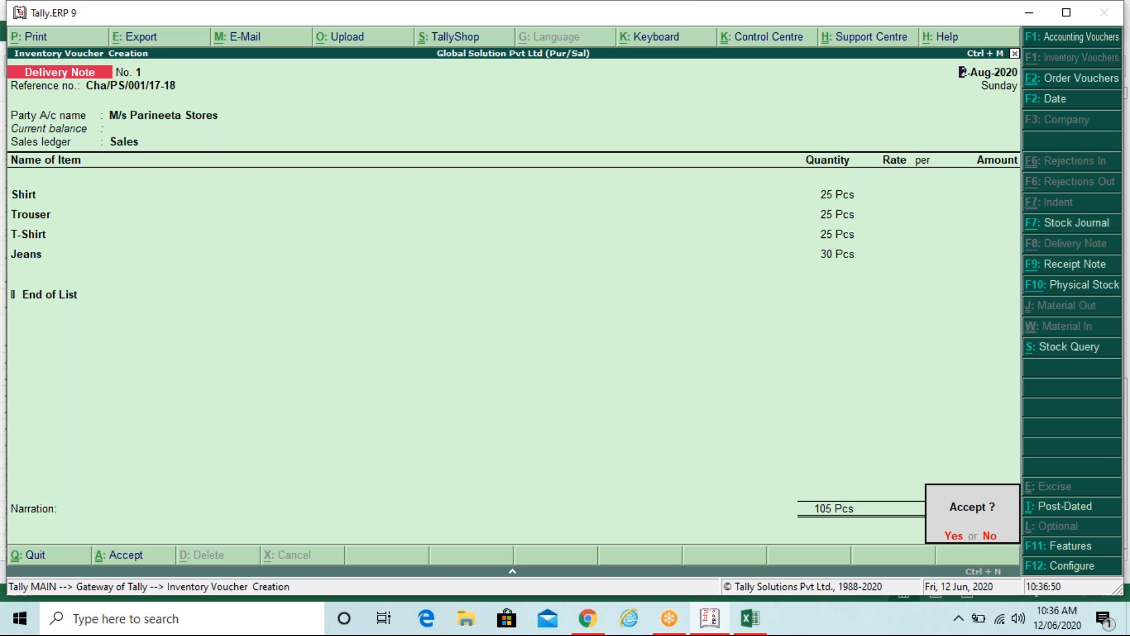
# Check the invoice task in the Excel assignment, return to Tally.ERP 9 and start a Sales voucher dated 2-Aug-2020.
pyautogui.press('F5')
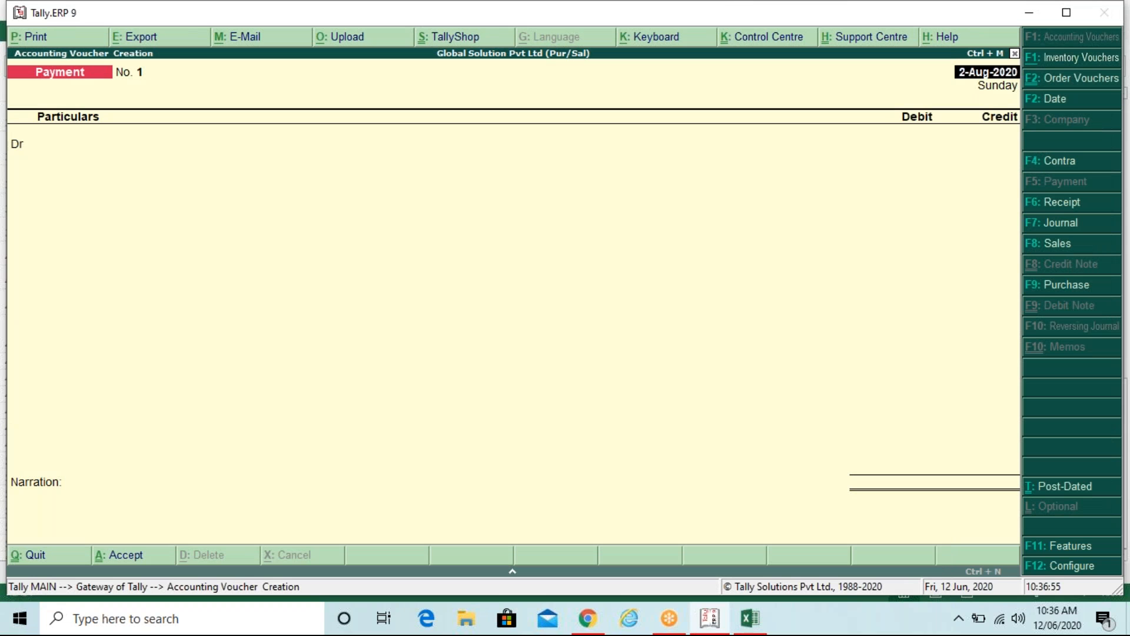
pyautogui.hotkey('alt', 'Tab')
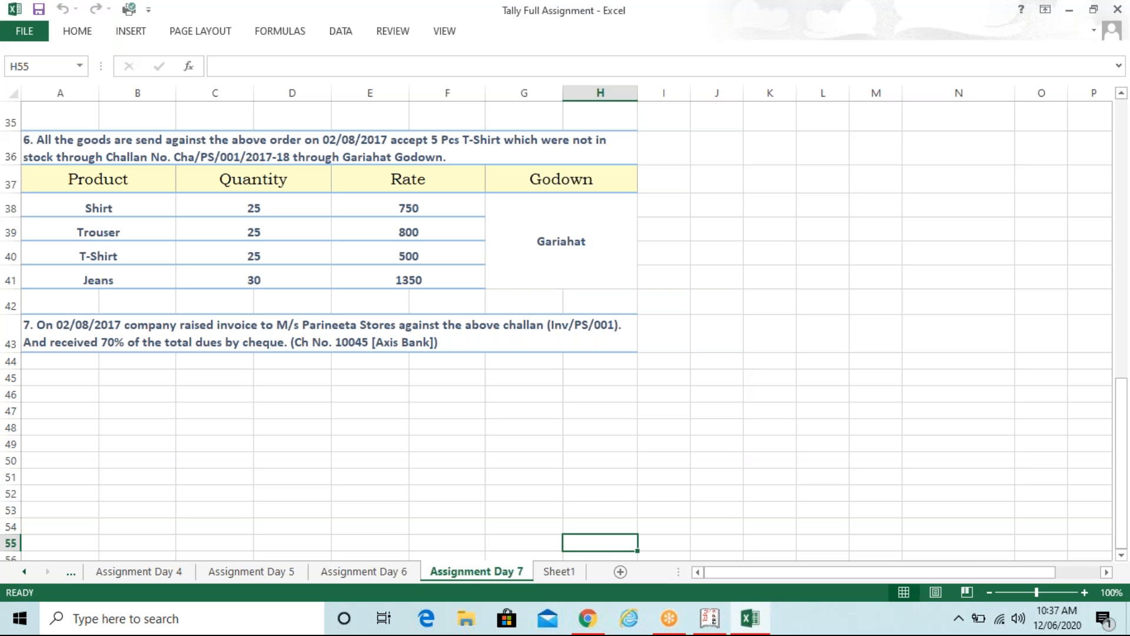
pyautogui.hotkey('alt', 'Tab')
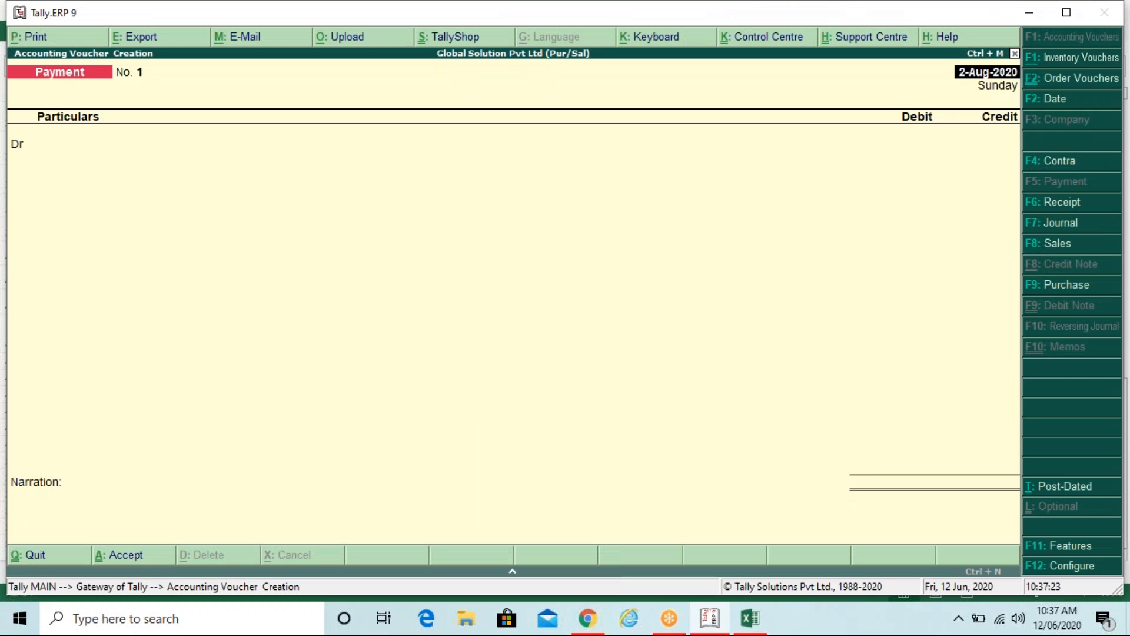
pyautogui.press('F8')
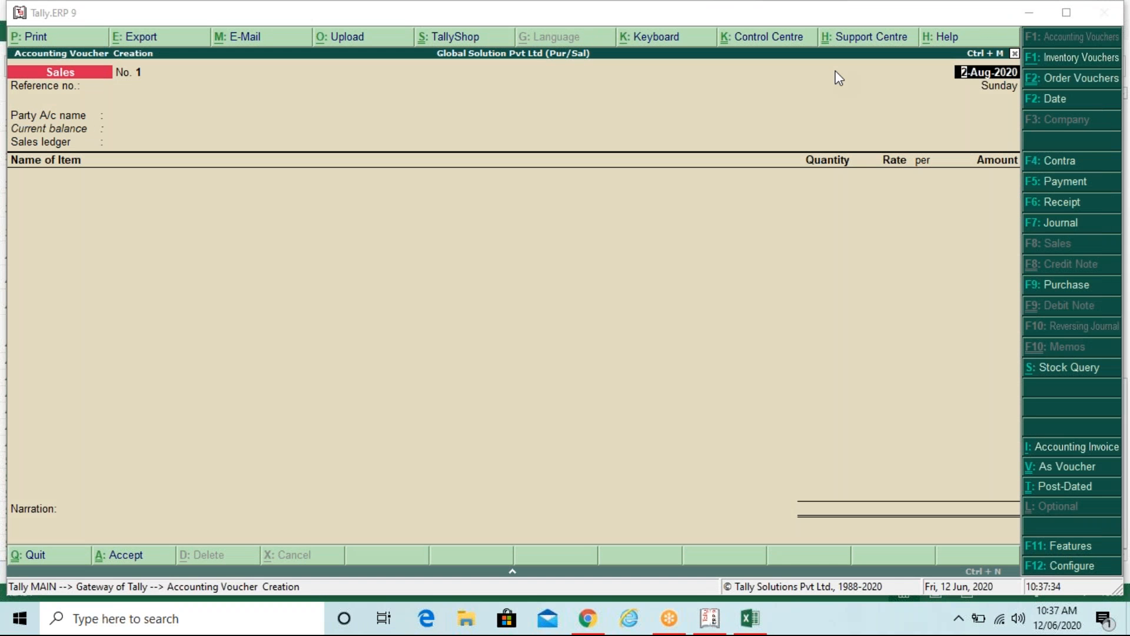
pyautogui.press('Return')
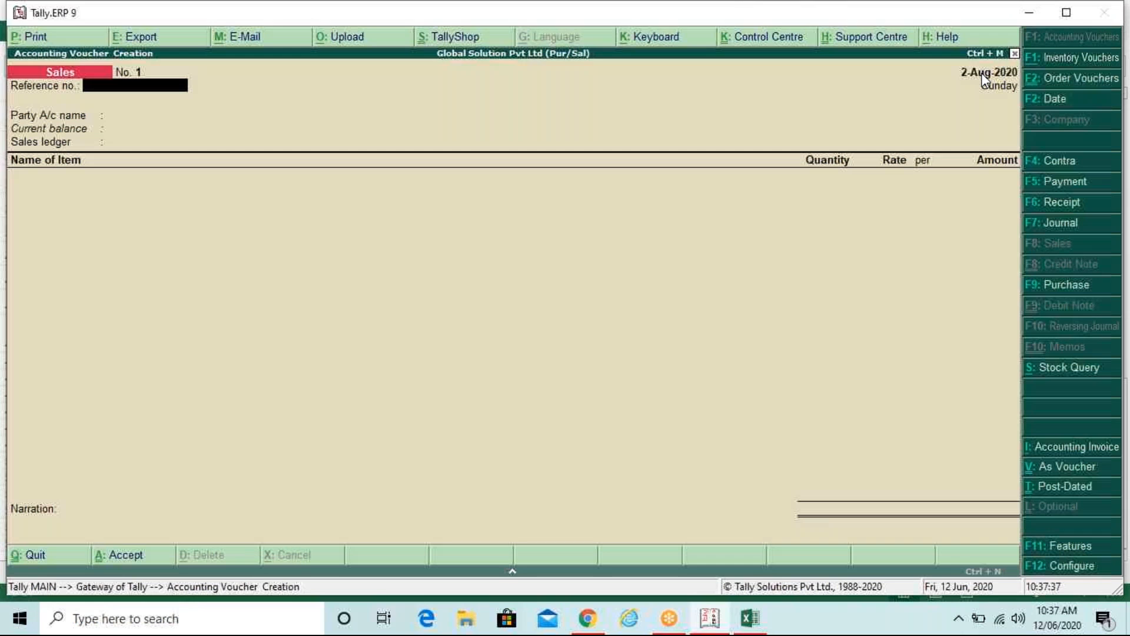
# Enter the reference number Inv?PS/001/17-18 and choose M/s Parineeta Stores as the party account.
pyautogui.write('Inv?PS/001')
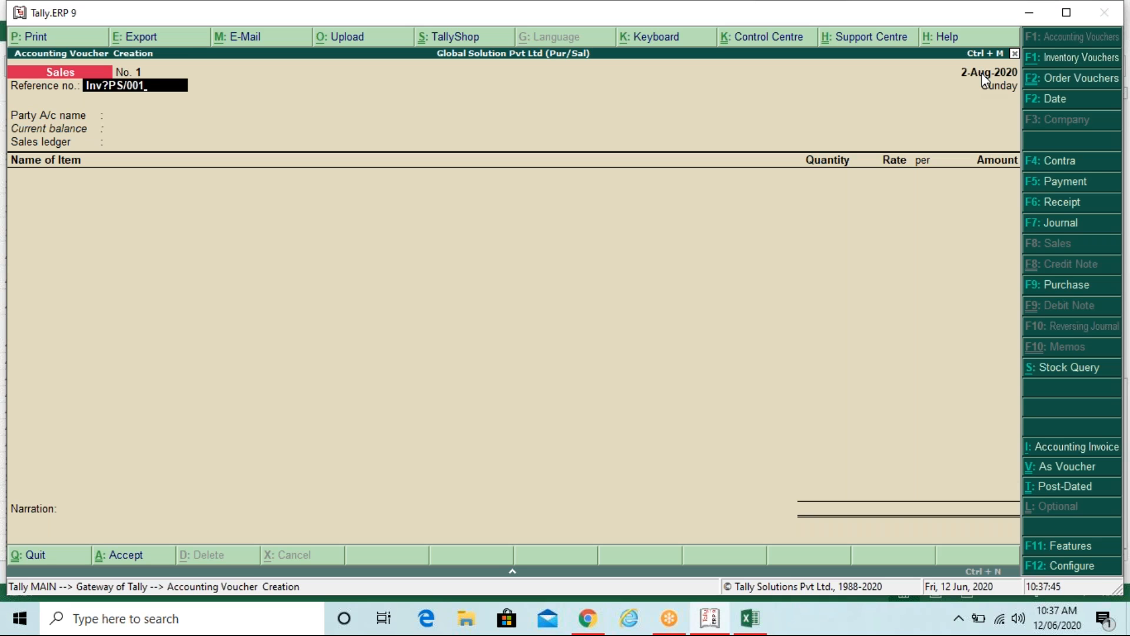
pyautogui.write('/1')
pyautogui.write('7-18')
pyautogui.press('Return')
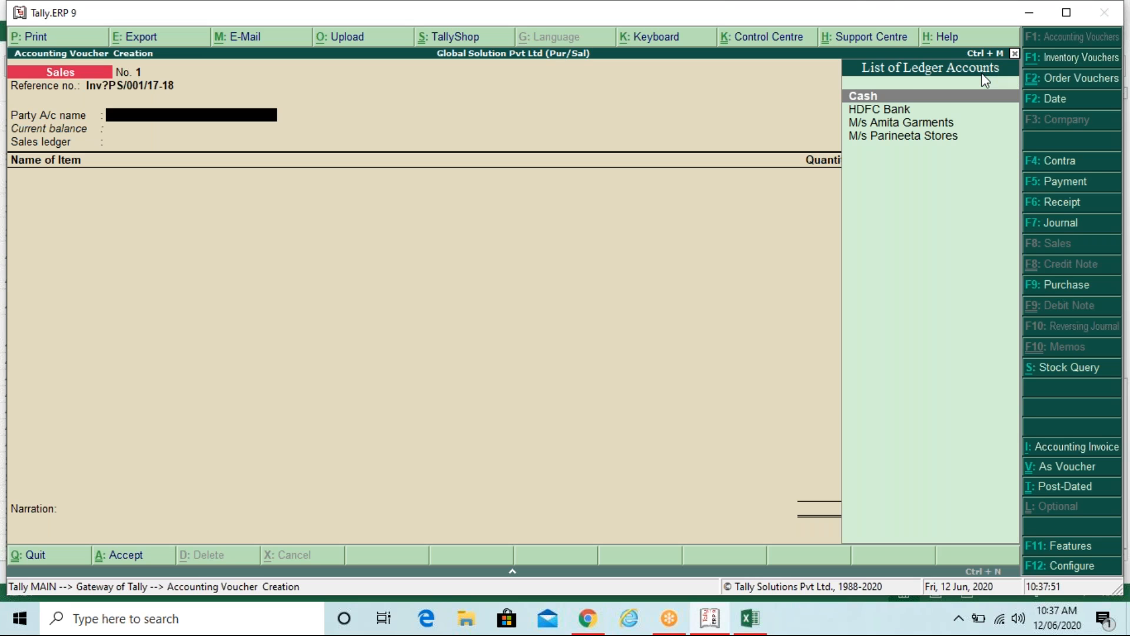
pyautogui.press('Down')
pyautogui.press('Down')
pyautogui.press('Down')
pyautogui.press('Return')
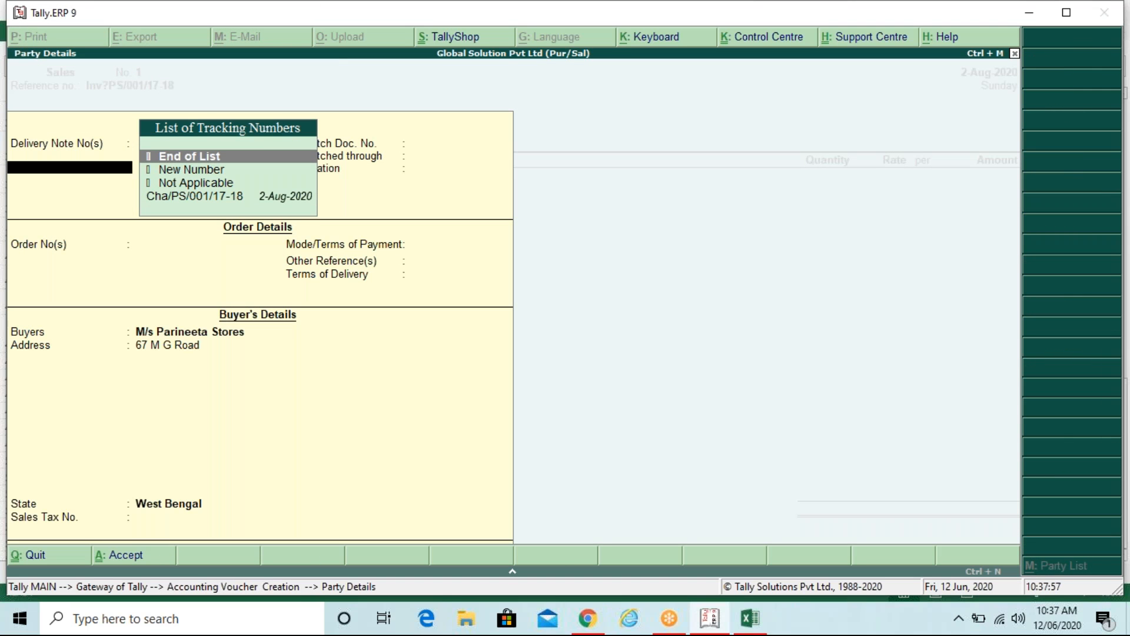
# Link the sales voucher to delivery note Cha/PS/001/17-18, keep the remaining party details at their defaults and use the Sales ledger.
pyautogui.press('Down')
pyautogui.press('Down')
pyautogui.press('Down')
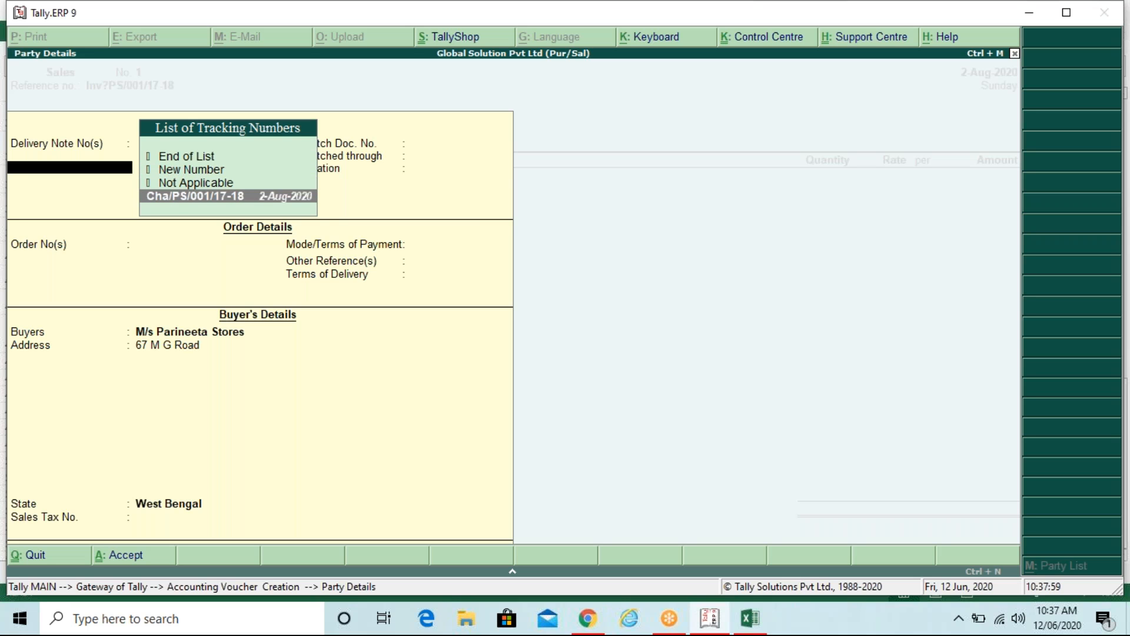
pyautogui.press('Return')
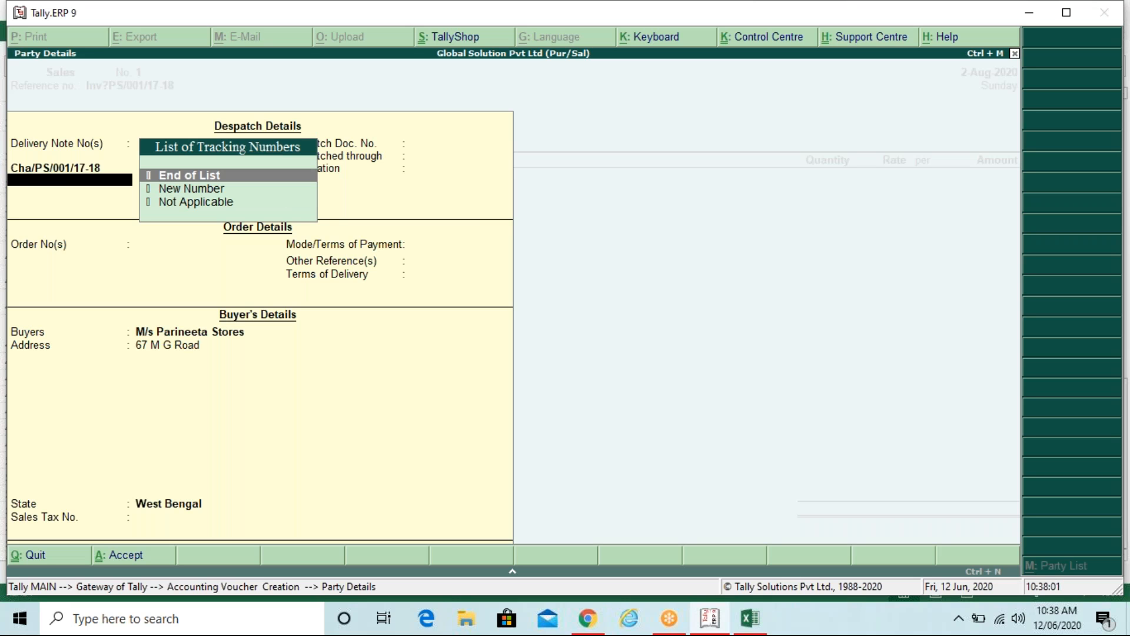
pyautogui.press('Return')
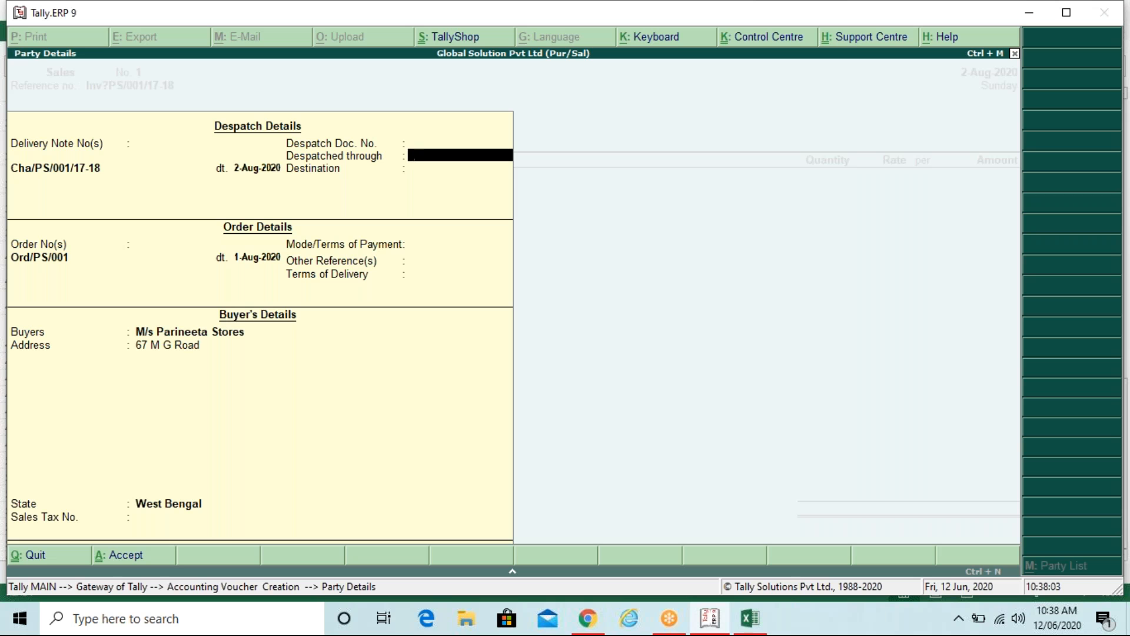
pyautogui.press('Return')
pyautogui.press('Return')
pyautogui.press('Return')
pyautogui.press('Return')
pyautogui.press('Return')
pyautogui.press('Return')
pyautogui.press('Return')
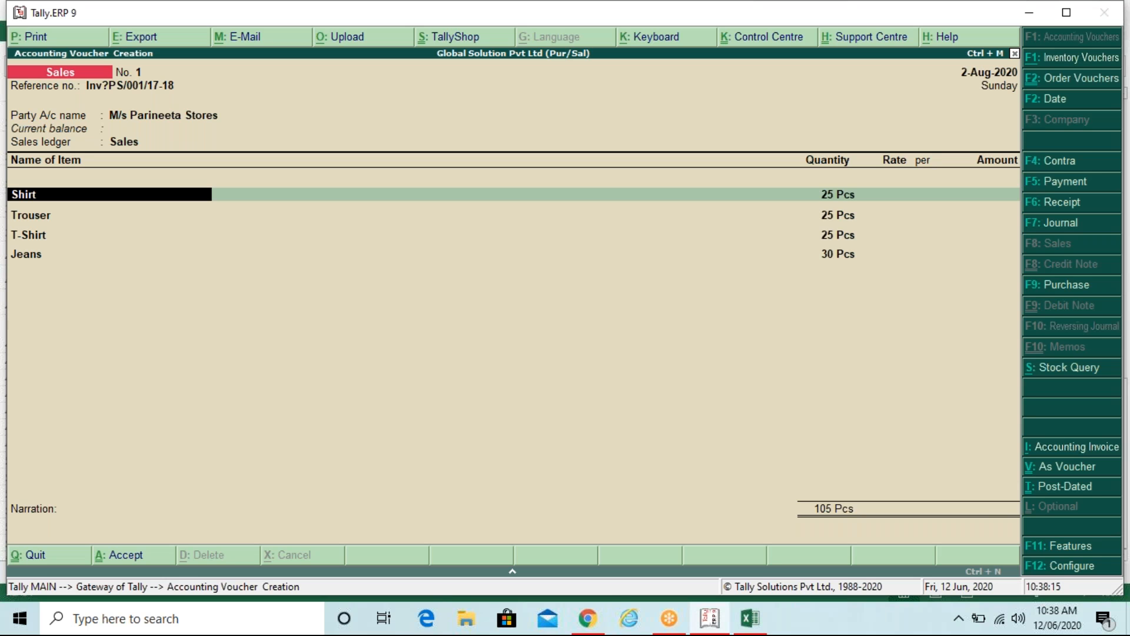
# Keep the Shirt's tracking allocation and set its rate to 750 per Pcs, consulting the assignment's rate table in Excel.
pyautogui.press('Return')
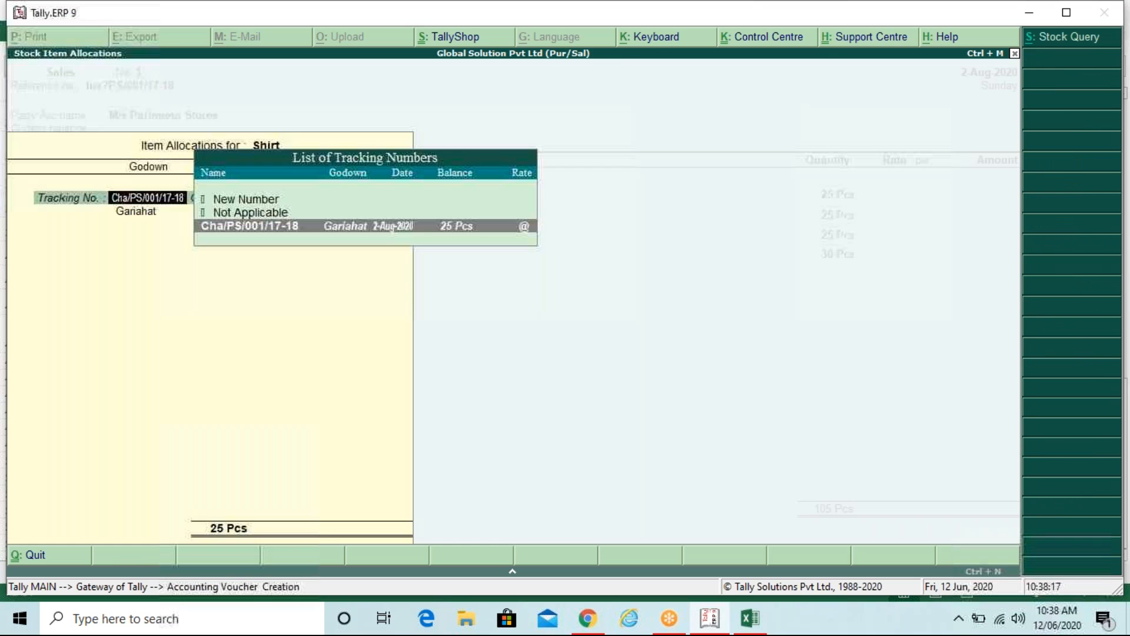
pyautogui.press('Return')
pyautogui.press('Return')
pyautogui.hotkey('alt', 'Tab')
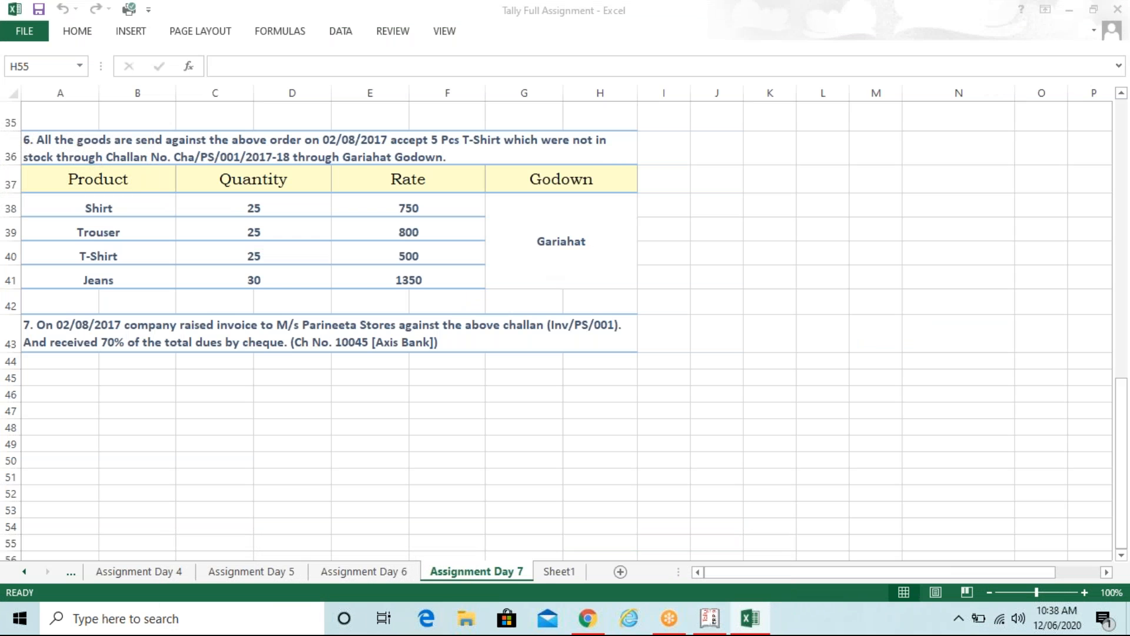
pyautogui.hotkey('alt', 'Tab')
pyautogui.write('750')
pyautogui.press('Return')
pyautogui.press('Return')
pyautogui.press('Return')
pyautogui.press('Return')
pyautogui.press('Return')
# Keep the Trouser's tracking allocation of 25 Pcs and set its rate to 800 per Pcs.
pyautogui.press('Return')
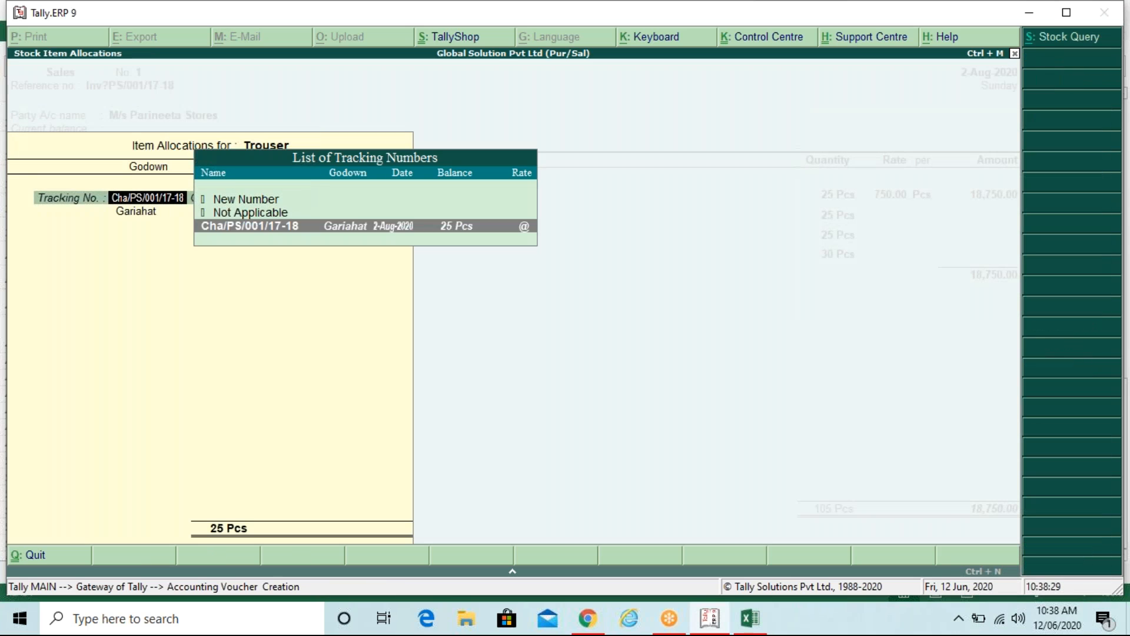
pyautogui.press('Return')
pyautogui.press('Return')
pyautogui.press('Return')
pyautogui.write('80')
pyautogui.press('Return')
pyautogui.press('Return')
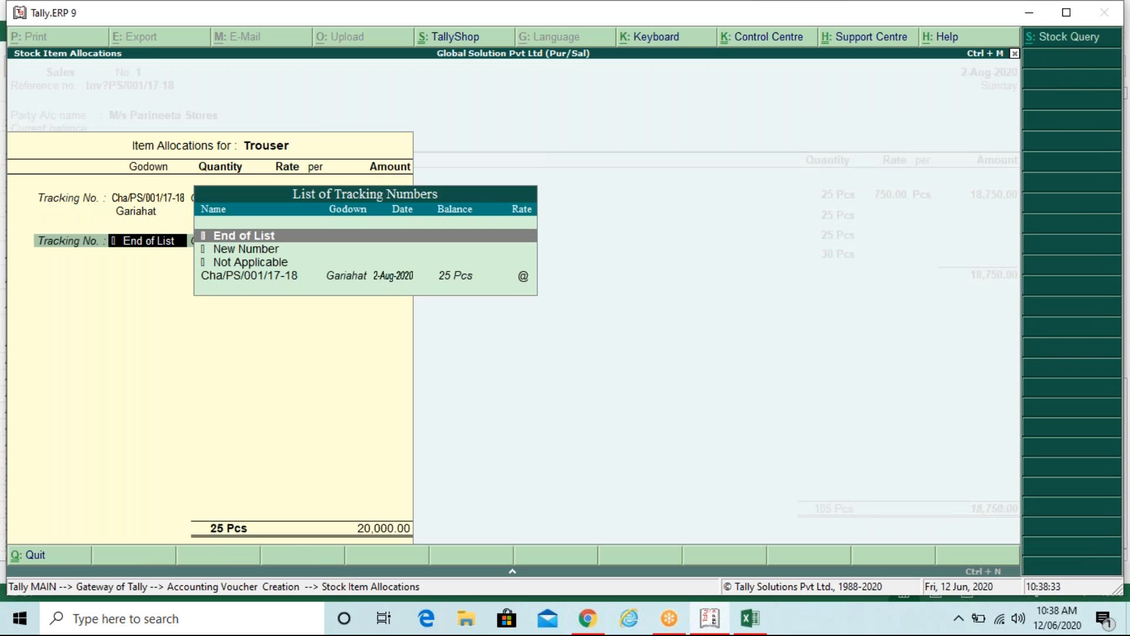
pyautogui.press('Return')
pyautogui.press('Return')
# Keep the T-Shirt's tracking allocation of 25 Pcs and set its rate to 500 per Pcs.
pyautogui.press('Return')
pyautogui.press('Return')
pyautogui.press('Return')
pyautogui.press('Return')
pyautogui.press('Return')
pyautogui.write('500')
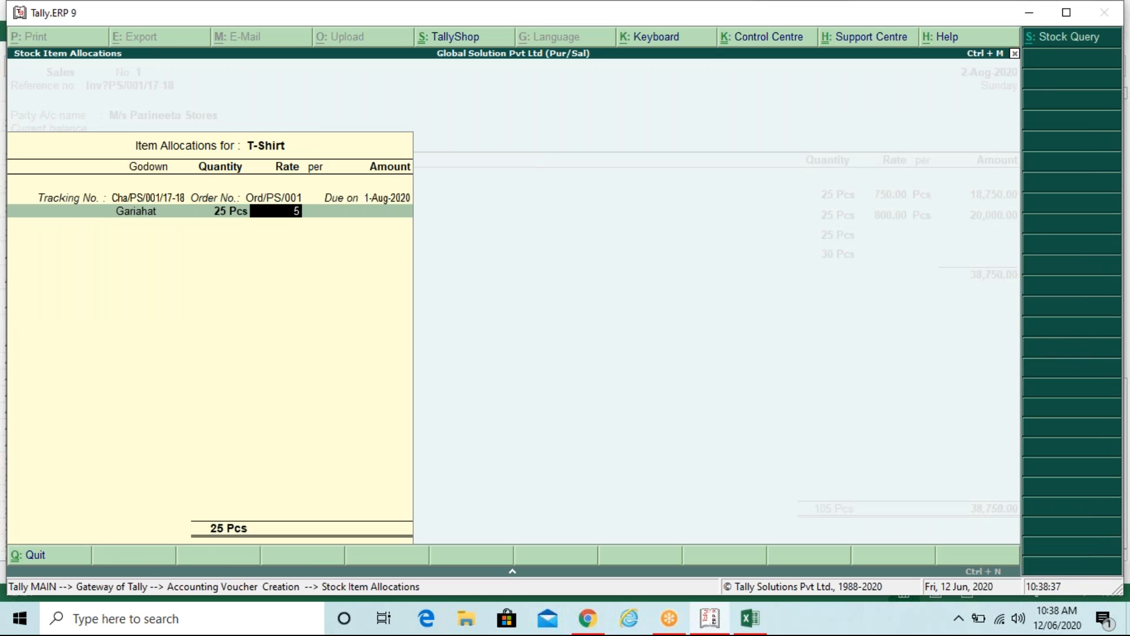
pyautogui.press('Return')
pyautogui.press('Return')
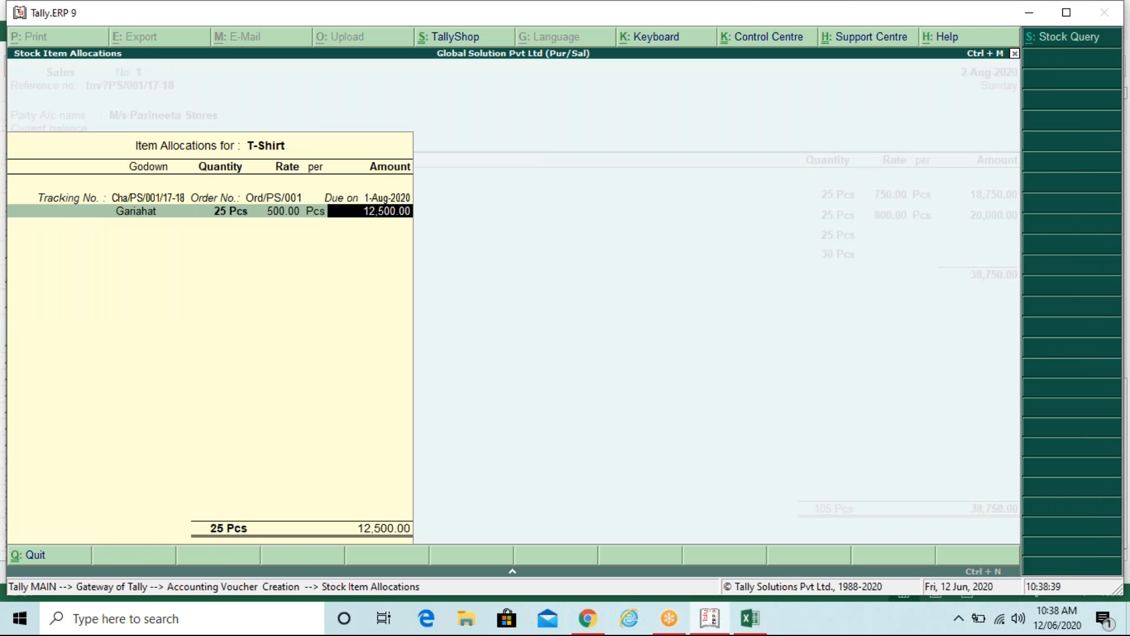
pyautogui.press('Return')
pyautogui.press('Return')
pyautogui.press('Return')
pyautogui.press('Return')
pyautogui.press('Return')
# Keep the Jeans' tracking allocation of 30 Pcs, set the rate to 1350 per Pcs and end the item list.
pyautogui.press('Return')
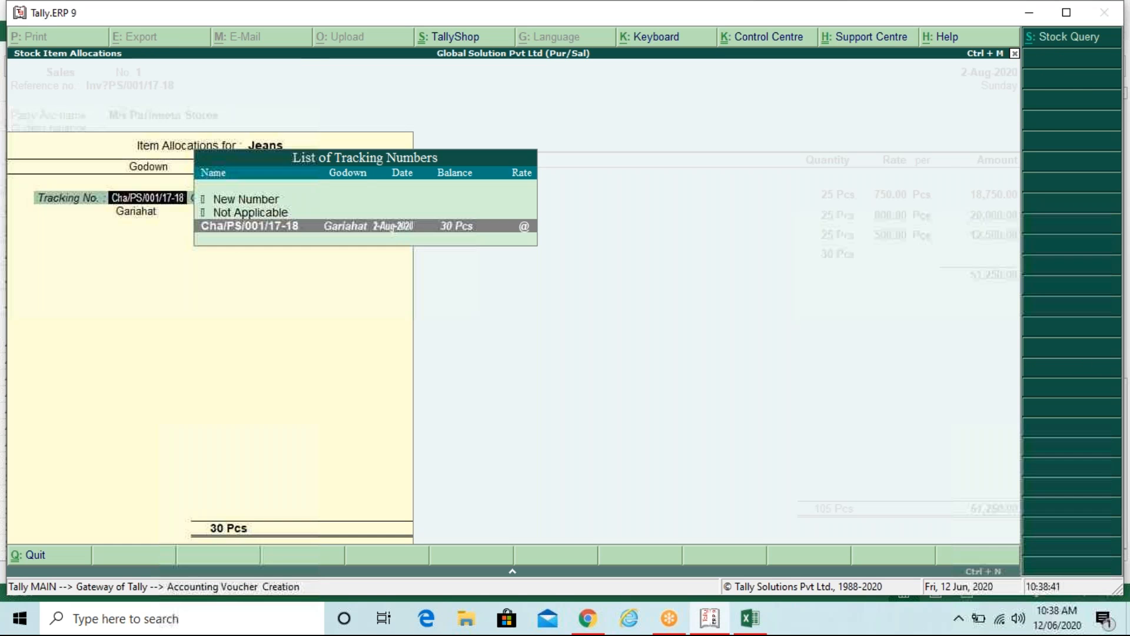
pyautogui.press('Return')
pyautogui.write('1')
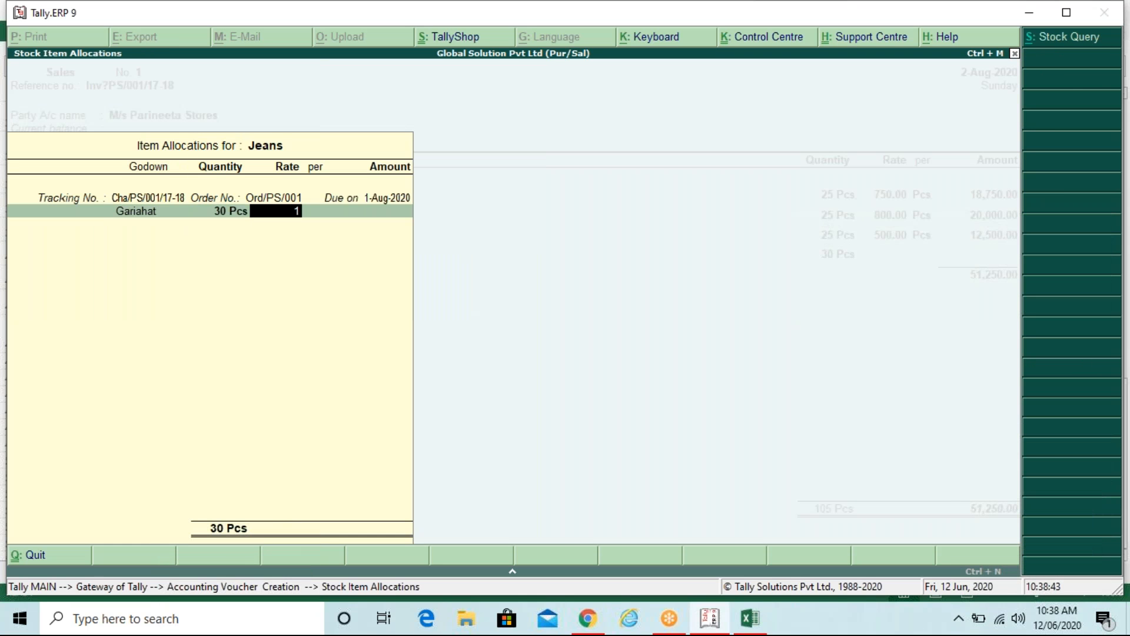
pyautogui.write('350')
pyautogui.press('Return')
pyautogui.press('Return')
pyautogui.press('Return')
pyautogui.press('Return')
pyautogui.press('Return')
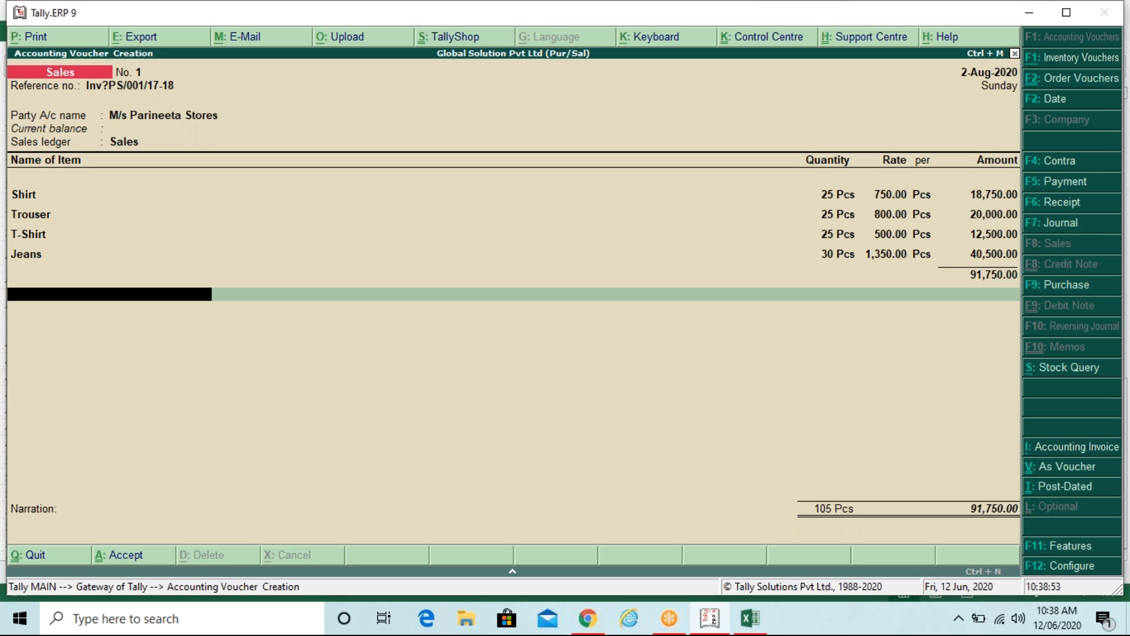
# End the invoice's item list and open the bill-wise details for M/s Parineeta Stores, leaving them without an entry.
pyautogui.press('Return')
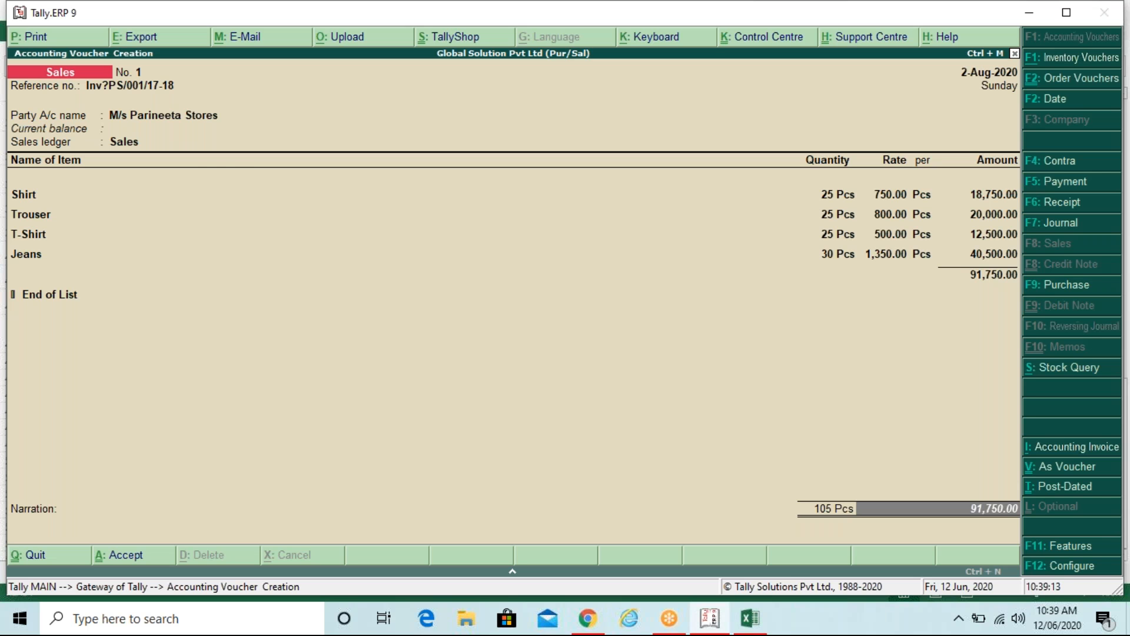
pyautogui.press('Return')
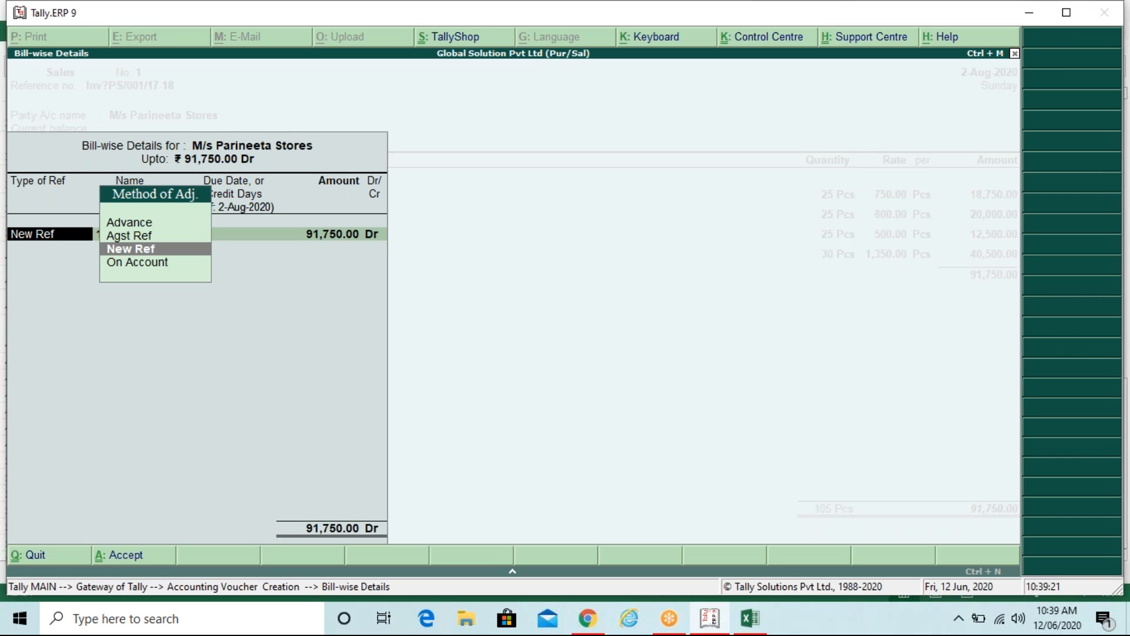
pyautogui.press('Escape')
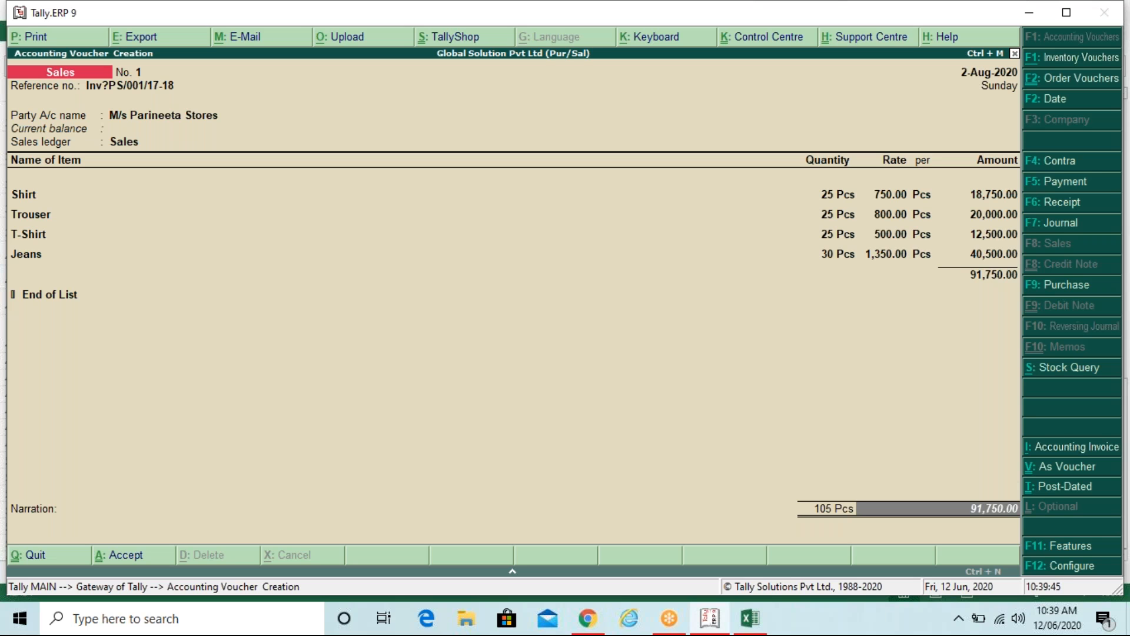
pyautogui.hotkey('alt', 'Tab')
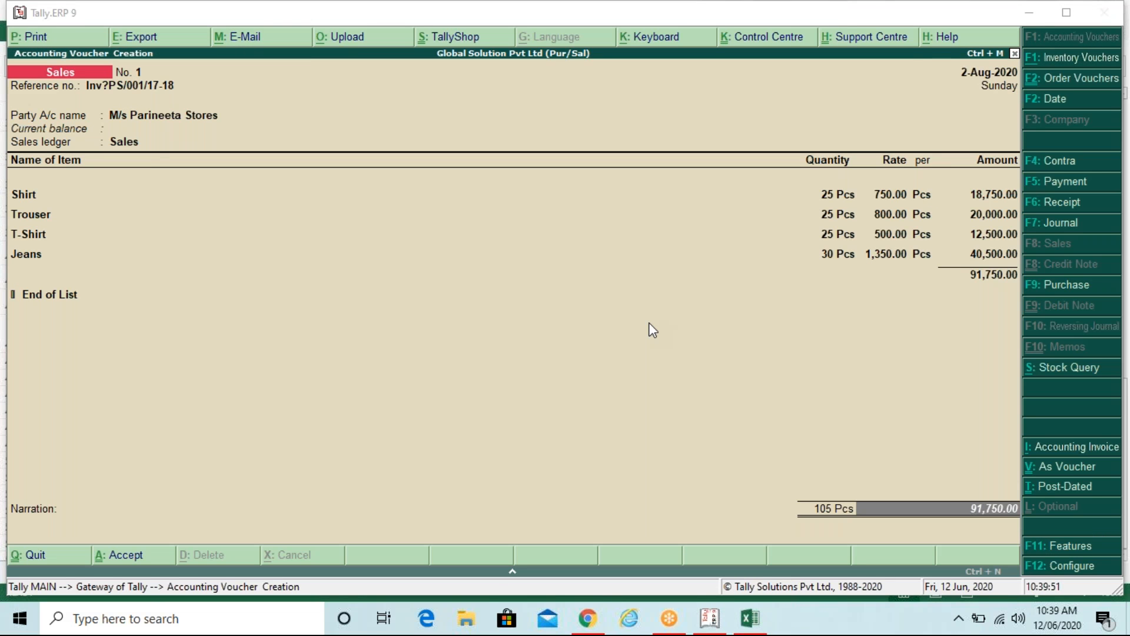
pyautogui.hotkey('alt', 'Tab')
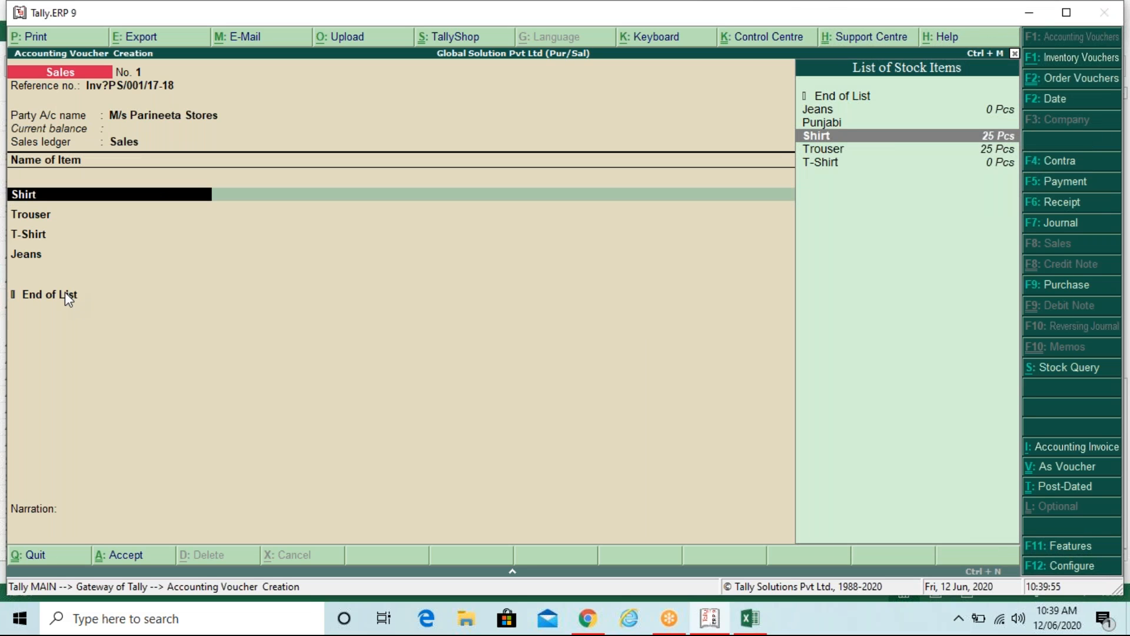
# Set the first item line to Trouser, keeping its tracking allocation of 25 Pcs at 750 per Pcs from the Gariahat godown.
pyautogui.press('Down')
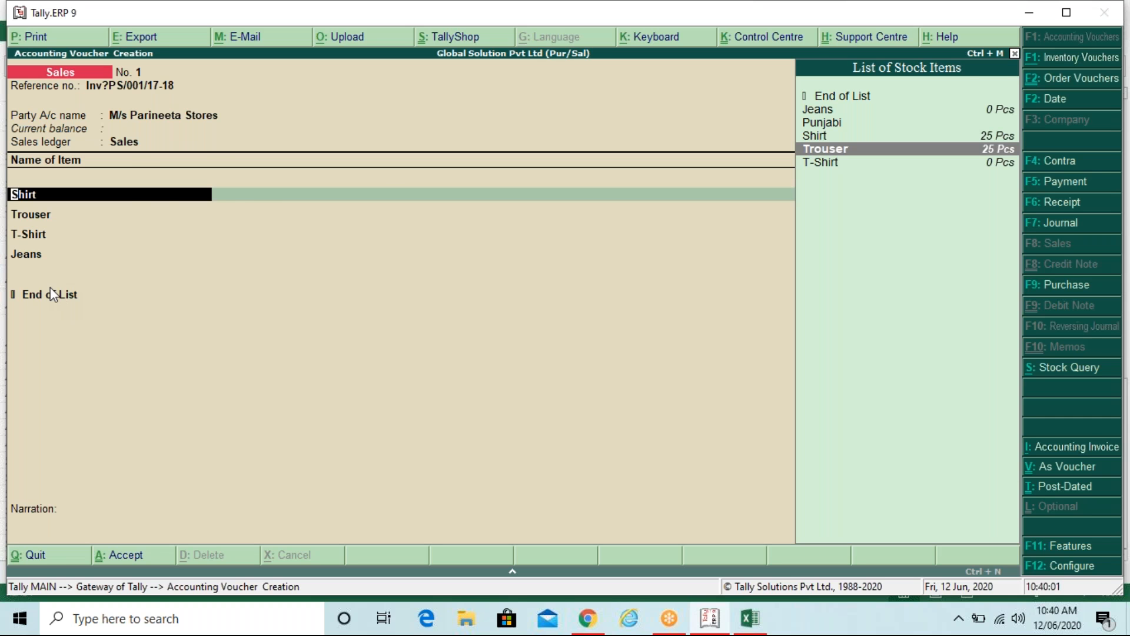
pyautogui.press('Return')
pyautogui.press('Return')
pyautogui.press('Return')
pyautogui.press('Return')
pyautogui.press('Return')
pyautogui.press('Return')
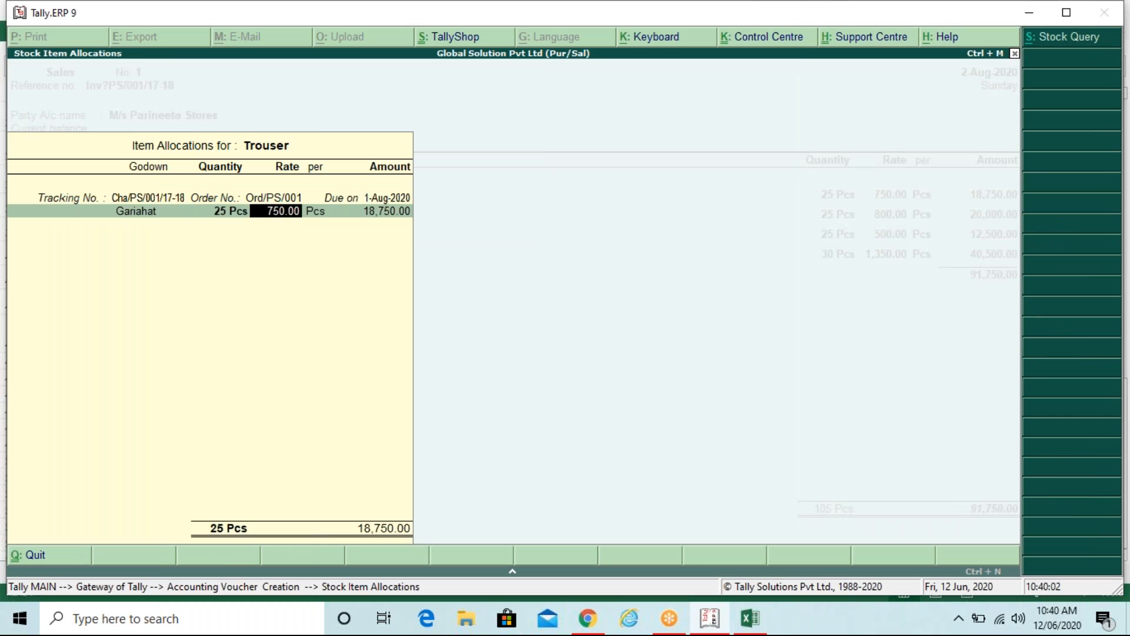
pyautogui.press('Return')
pyautogui.press('Return')
pyautogui.press('Return')
pyautogui.press('Return')
# Keep the existing allocations of the second Trouser line, T-Shirt and Jeans, and end the item list again.
pyautogui.press('Return')
pyautogui.press('Return')
pyautogui.press('Return')
pyautogui.press('Return')
pyautogui.press('Return')
pyautogui.press('Return')
pyautogui.press('Return')
pyautogui.press('Return')
pyautogui.press('Return')
pyautogui.press('Return')
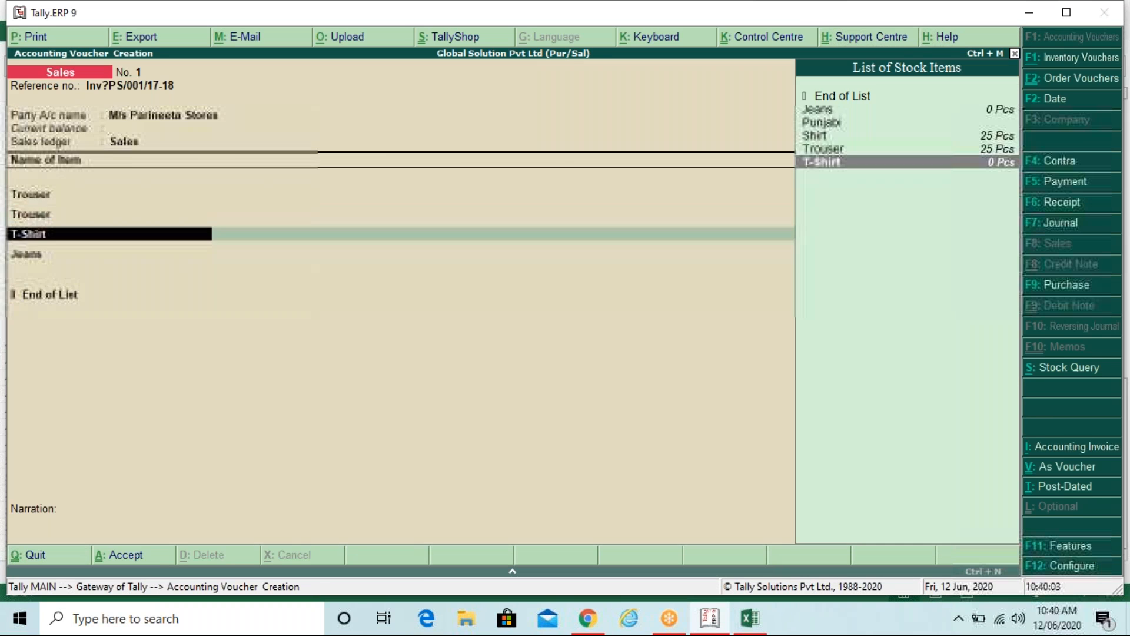
pyautogui.press('Return')
pyautogui.press('Return')
pyautogui.press('Return')
pyautogui.press('Return')
pyautogui.press('Return')
pyautogui.press('Return')
pyautogui.press('Return')
pyautogui.press('Return')
pyautogui.press('Return')
pyautogui.press('Return')
pyautogui.press('Return')
pyautogui.press('Return')
pyautogui.press('Return')
pyautogui.press('Return')
pyautogui.press('Return')
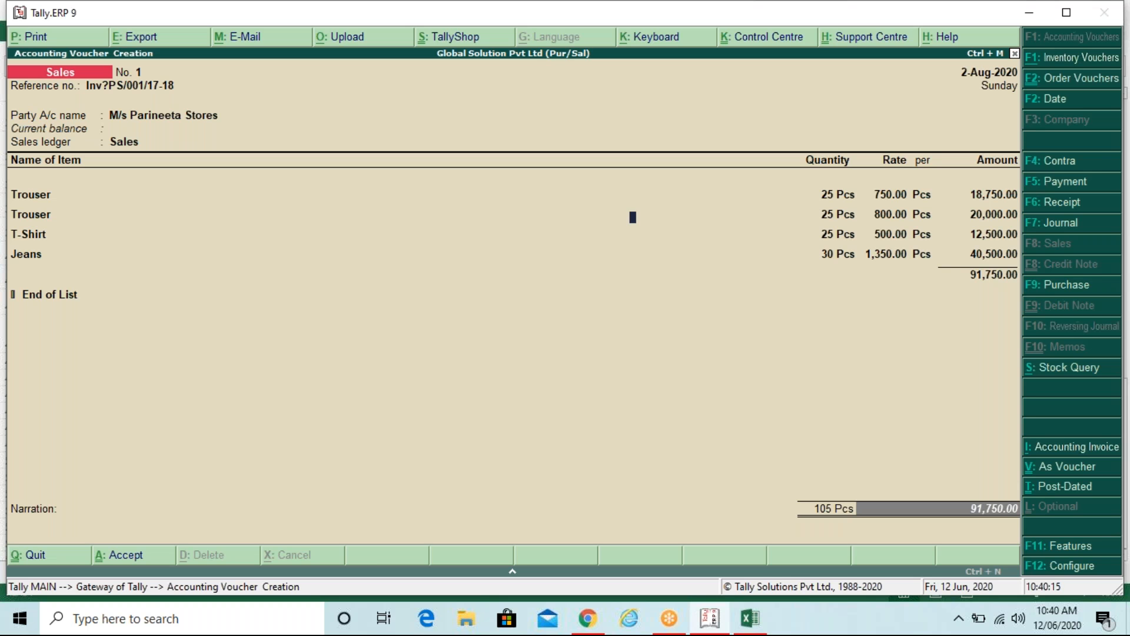
# Review the sales invoice configuration, keeping Use defaults for bill allocations at No, and open the party's bill-wise details.
pyautogui.press('F12')
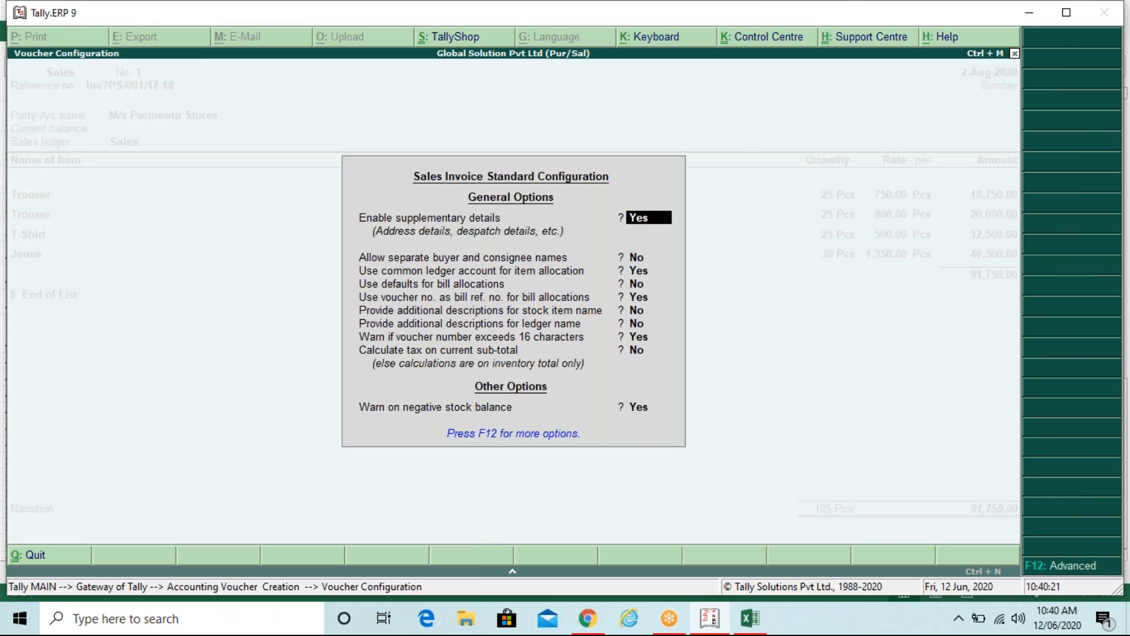
pyautogui.press('Return')
pyautogui.press('Return')
pyautogui.press('Return')
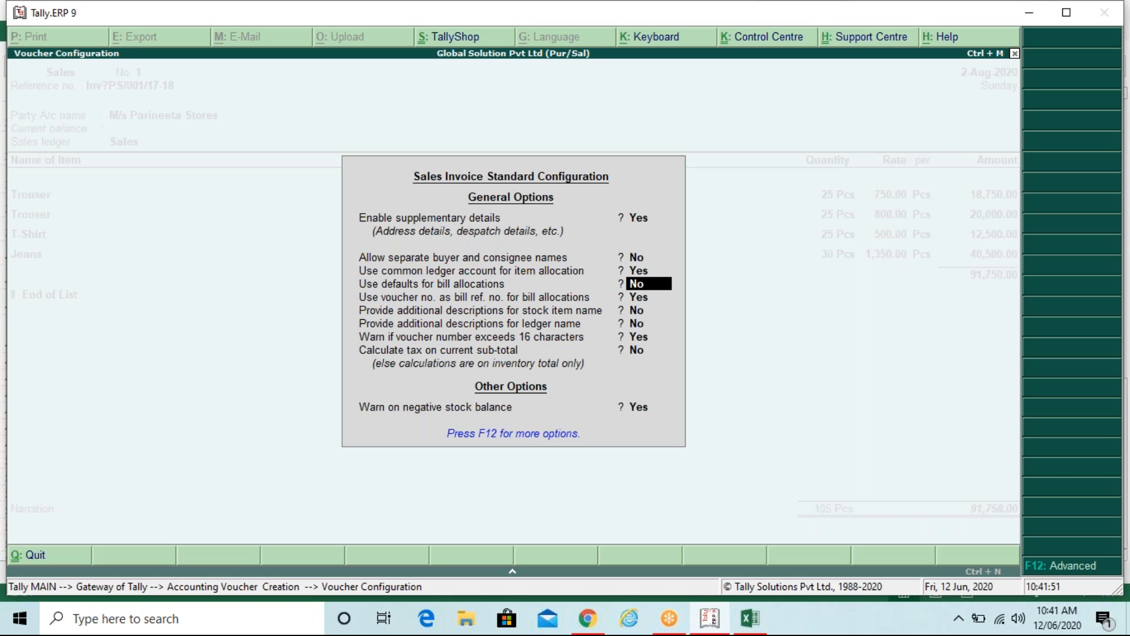
pyautogui.press('Return')
pyautogui.press('Return')
pyautogui.press('Return')
pyautogui.press('Return')
pyautogui.press('Return')
pyautogui.press('Return')
pyautogui.press('Return')
pyautogui.press('Return')
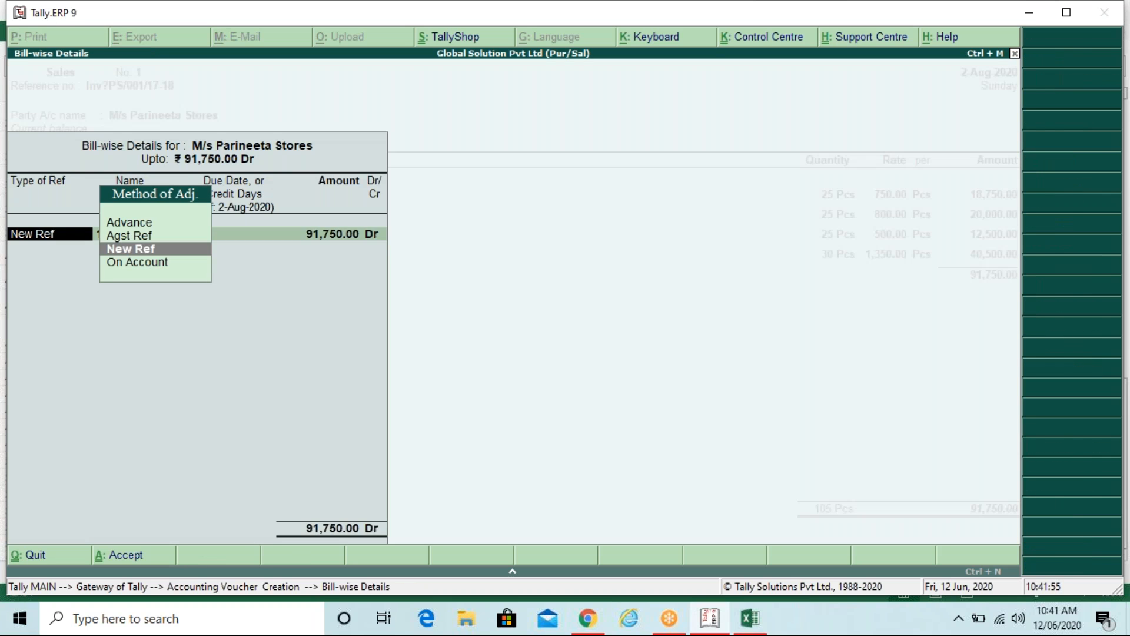
# Reopen the bill-wise details, choose New Ref as the adjustment method and name the reference Inv/PS/001/17-18.
pyautogui.press('Escape')
pyautogui.press('Return')
pyautogui.press('Return')
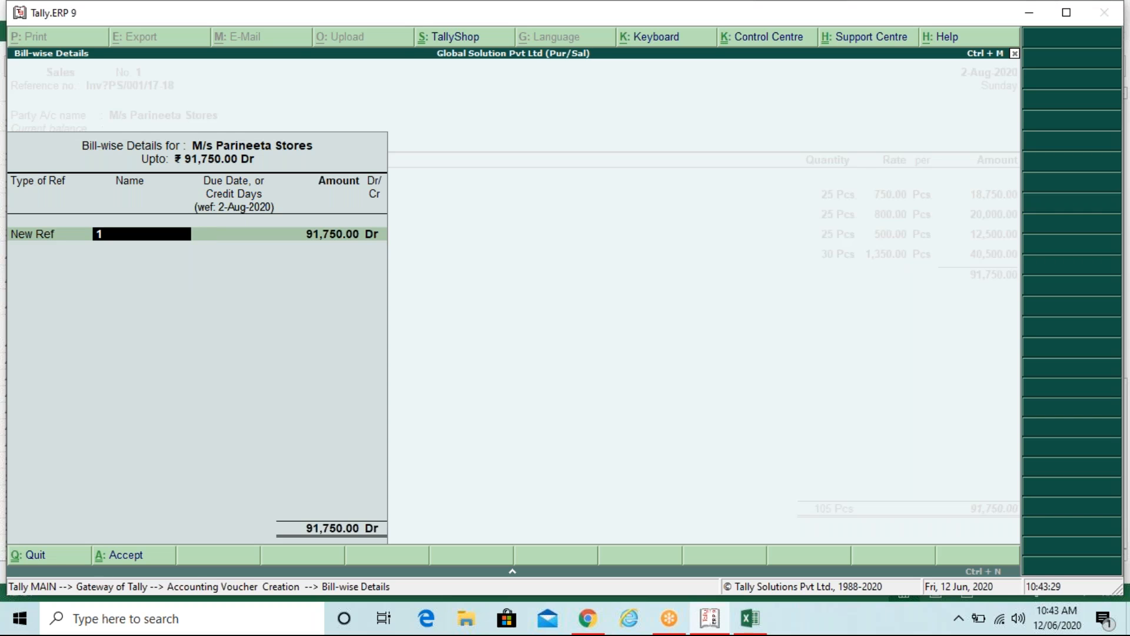
pyautogui.write('Inv/PS')
pyautogui.write('001')
pyautogui.press('BackSpace')
pyautogui.press('BackSpace')
pyautogui.press('BackSpace')
pyautogui.write('/001/17-18')
pyautogui.press('Return')
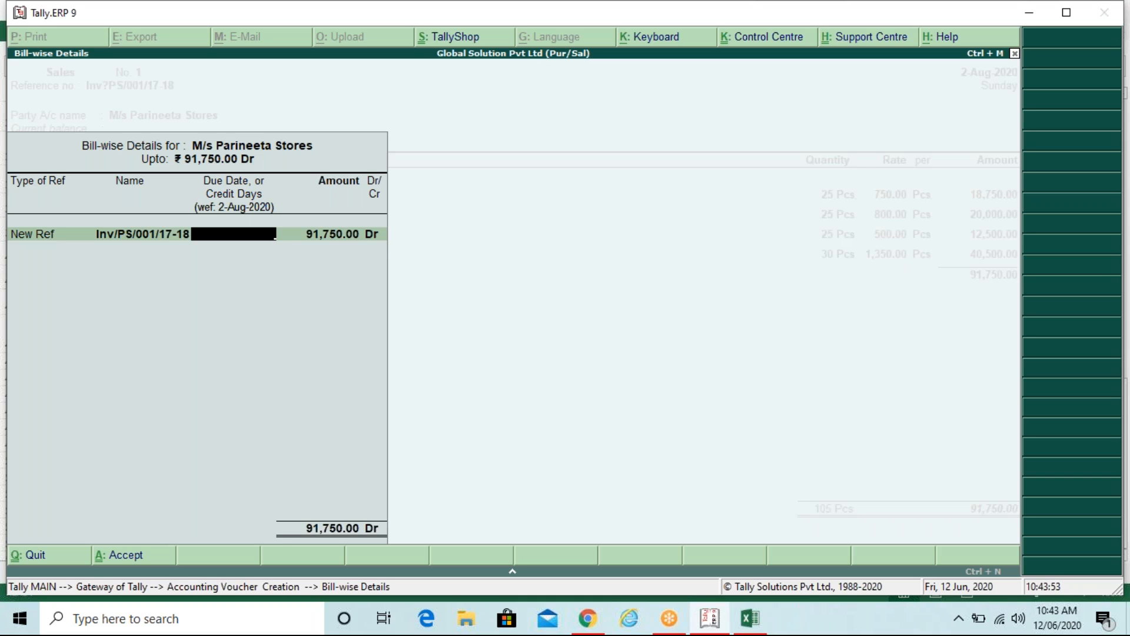
# Set the bill's credit period to 45 days, keep the full amount and save the sales voucher.
pyautogui.write('45')
pyautogui.press('Return')
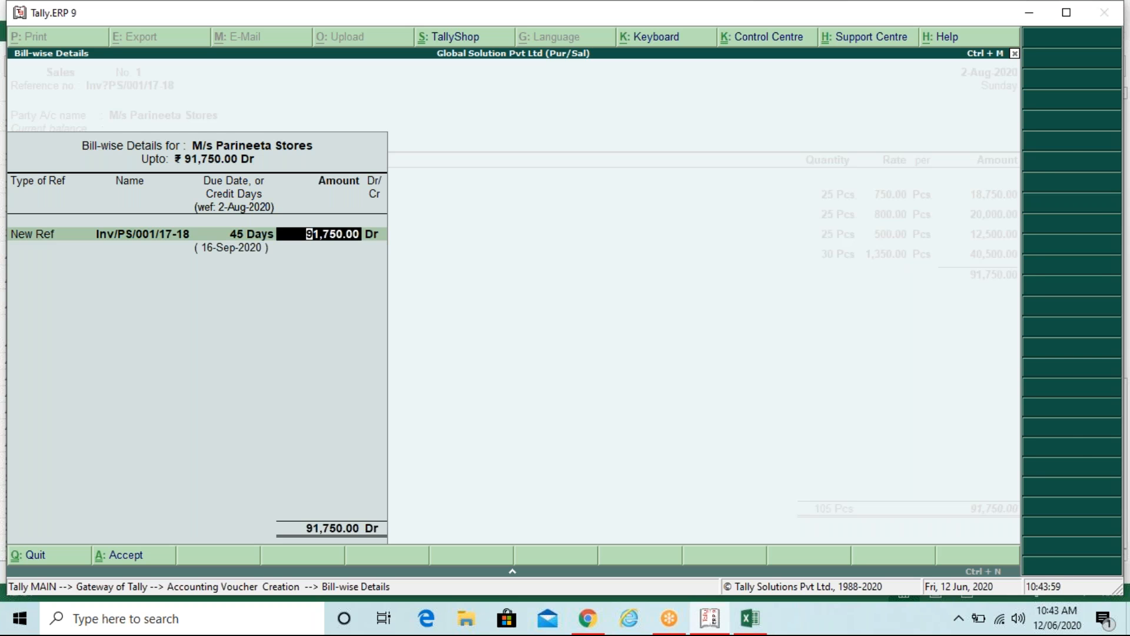
pyautogui.press('Return')
pyautogui.press('Return')
pyautogui.press('Return')
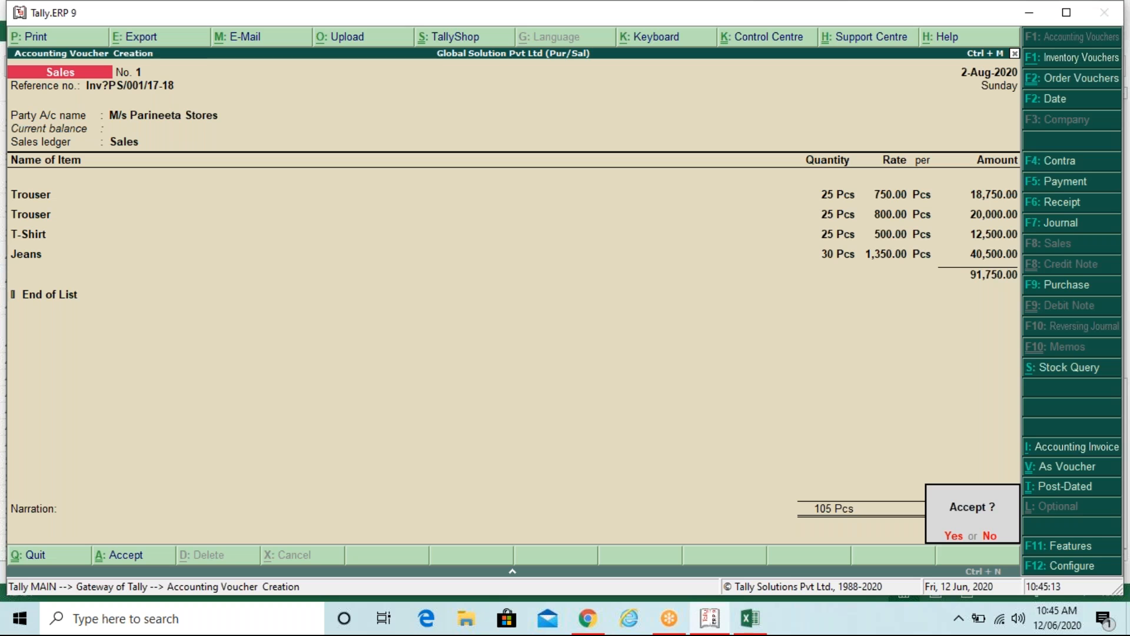
pyautogui.press('y')
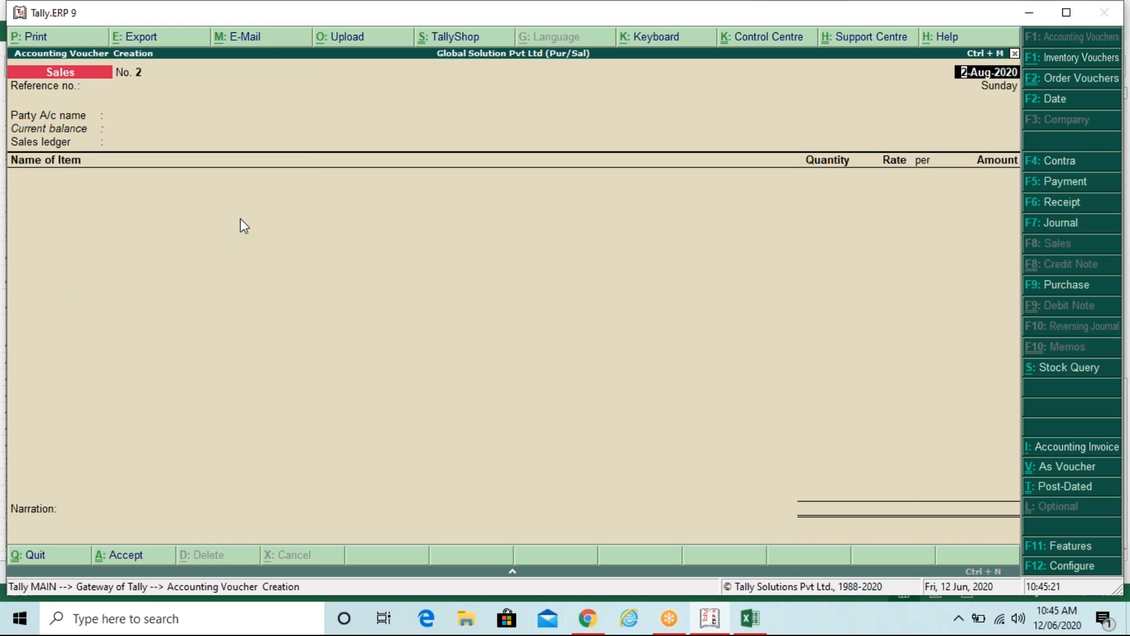
# Consult item 7 of the Day 7 assignment in Excel and start a receipt voucher dated 2-Aug-2020 crediting M/s Parineeta Stores.
pyautogui.hotkey('alt', 'Tab')
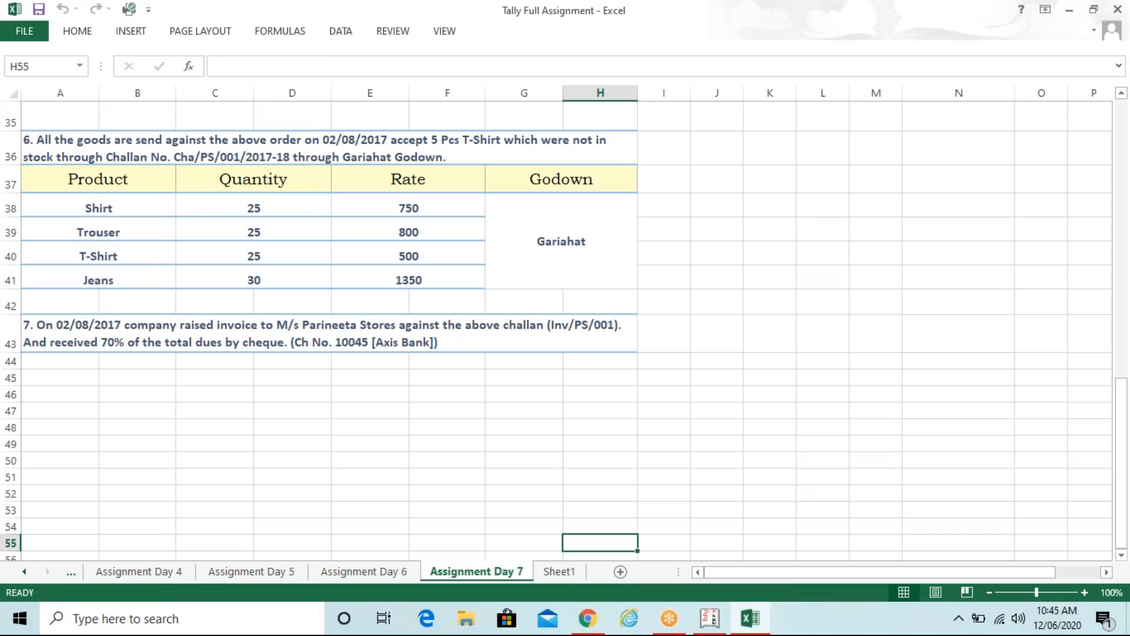
pyautogui.click(170, 321)
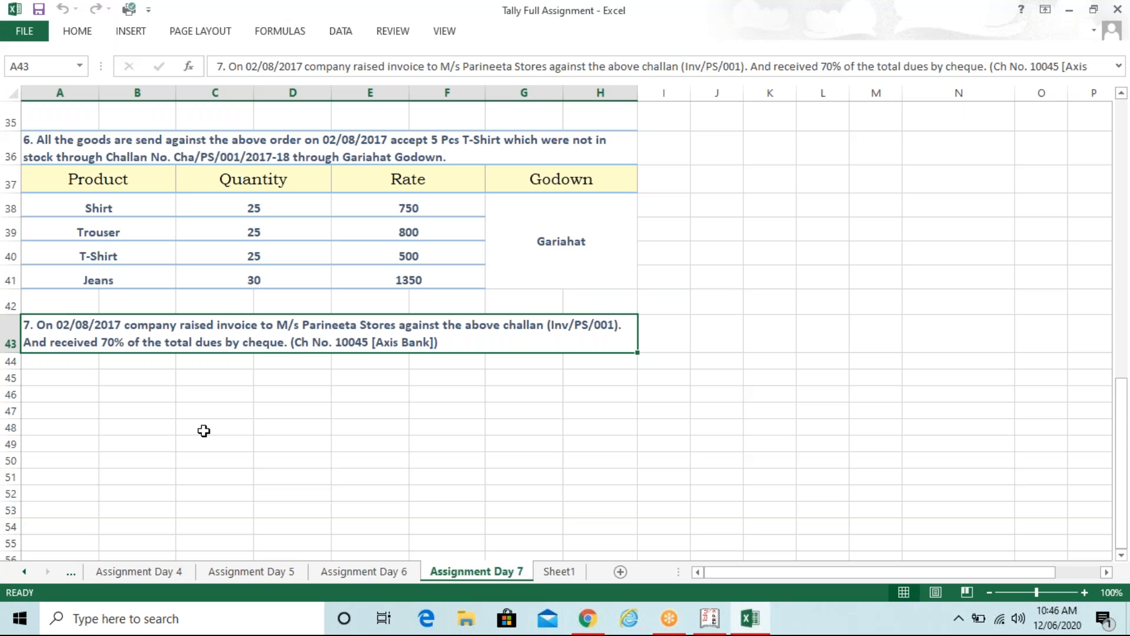
pyautogui.hotkey('alt', 'Tab')
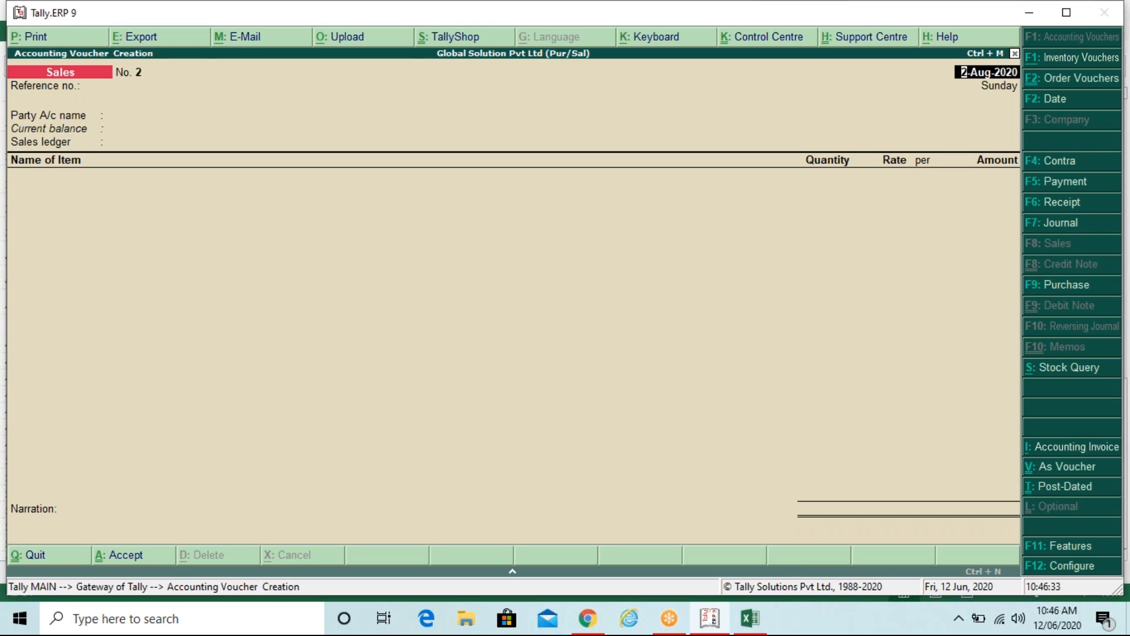
pyautogui.press('F6')
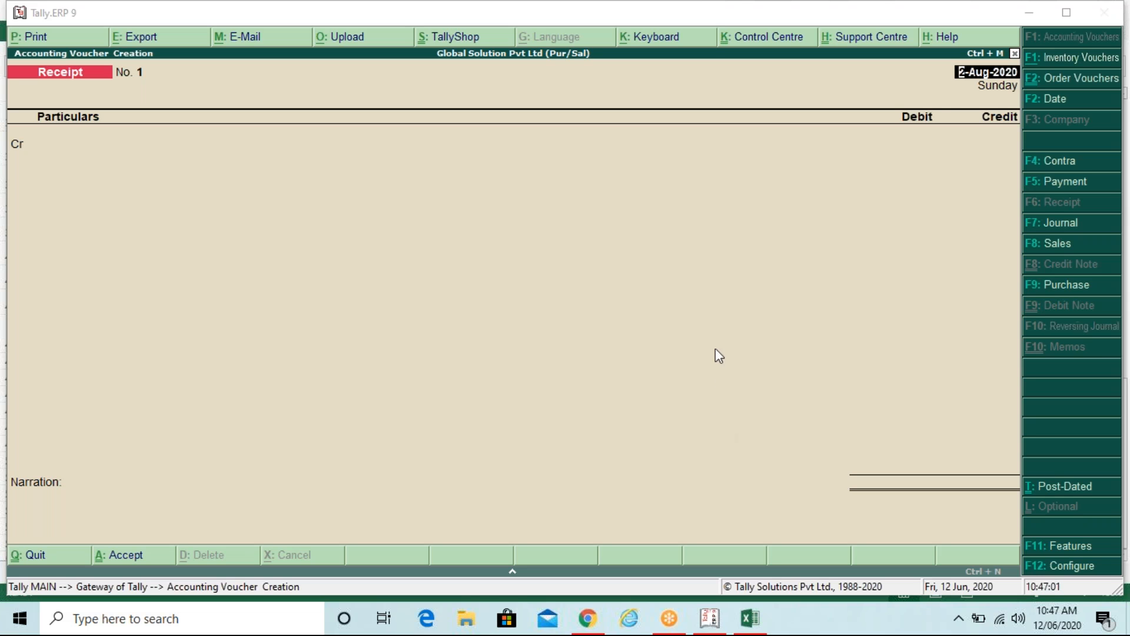
pyautogui.click(982, 70)
pyautogui.press('Return')
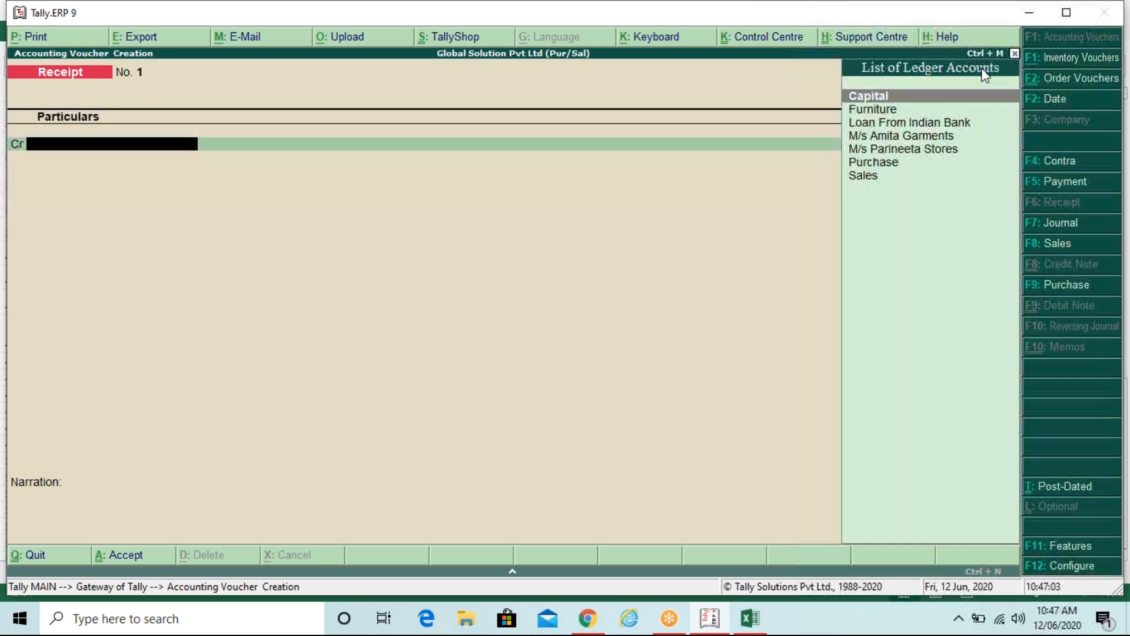
pyautogui.press('Down')
pyautogui.press('Down')
pyautogui.press('Down')
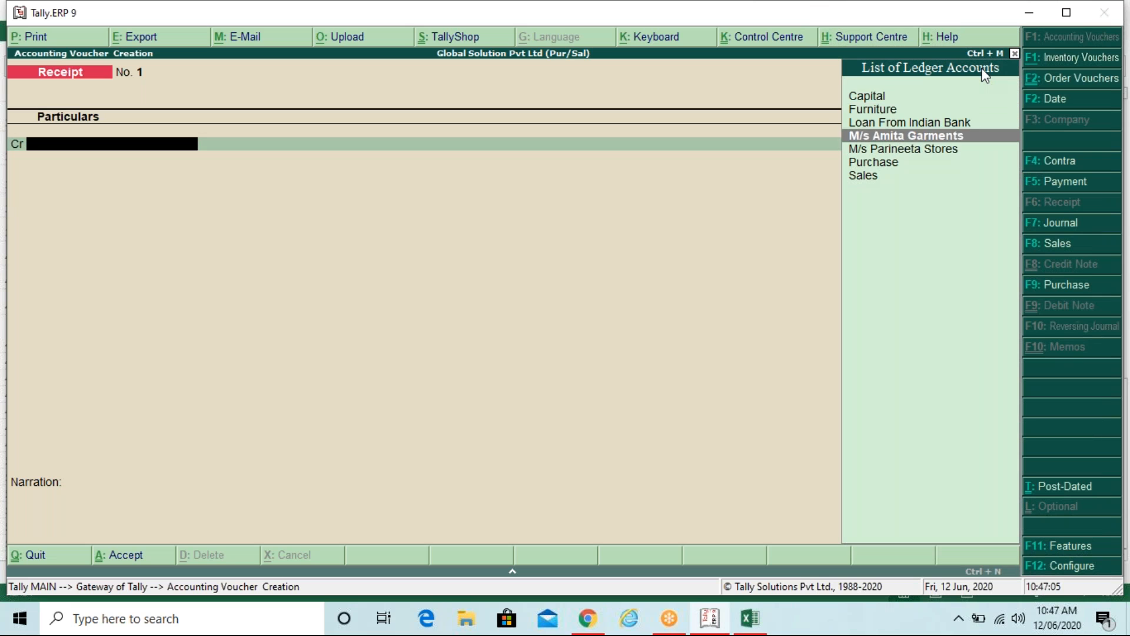
pyautogui.press('Down')
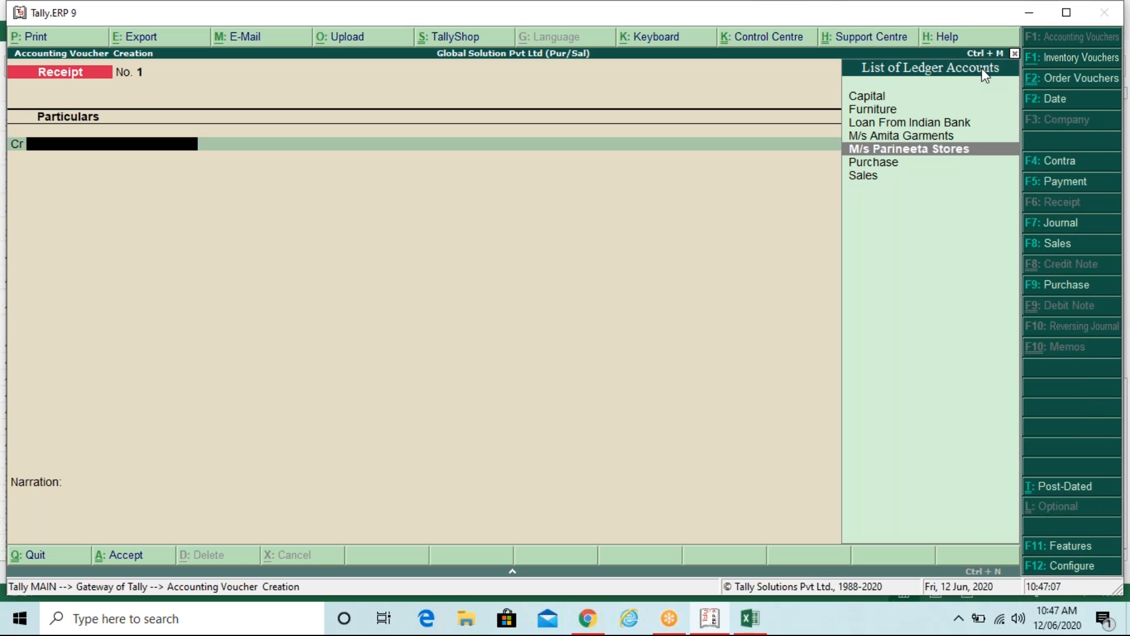
pyautogui.press('Return')
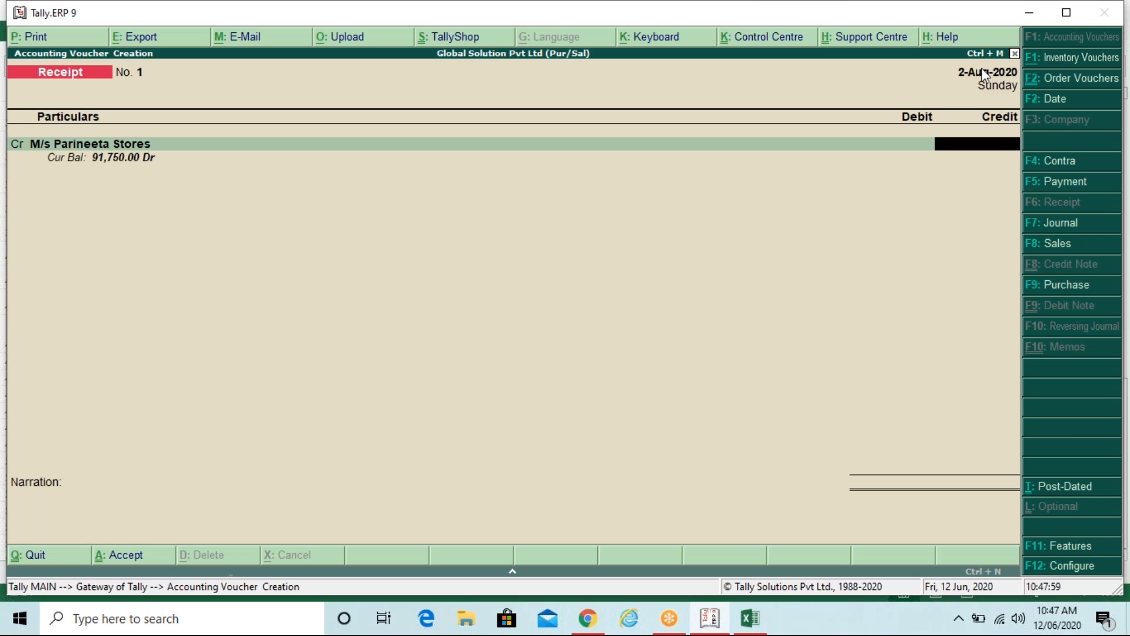
# Calculate 91750*70% in the built-in calculator and return to the receipt voucher.
pyautogui.hotkey('ctrl', 'n')
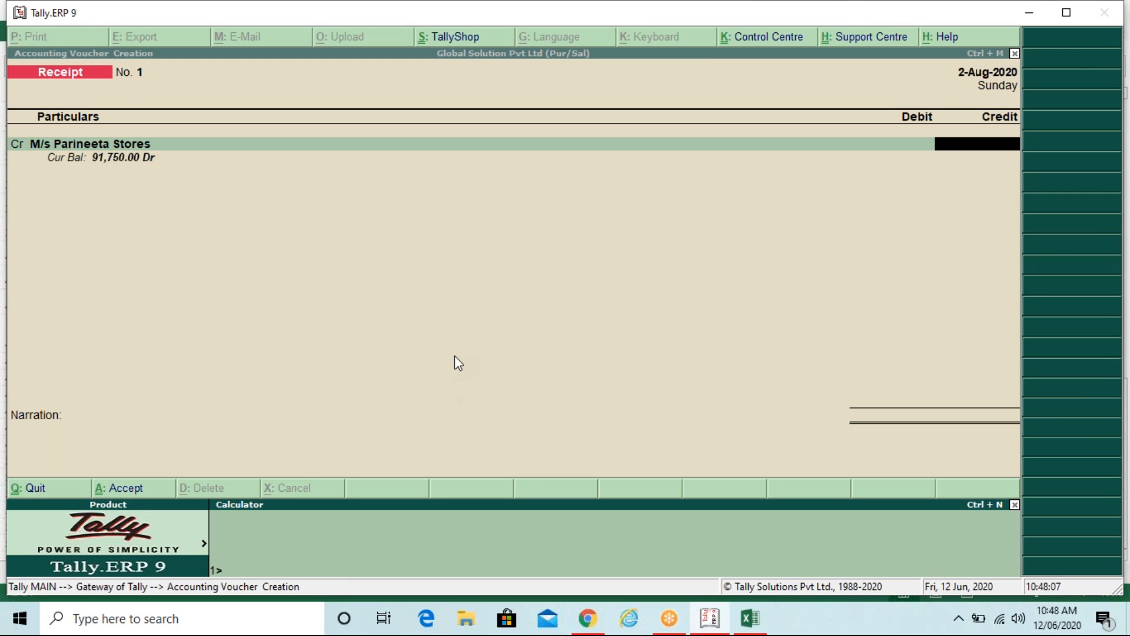
pyautogui.write('91750*70%')
pyautogui.press('Return')
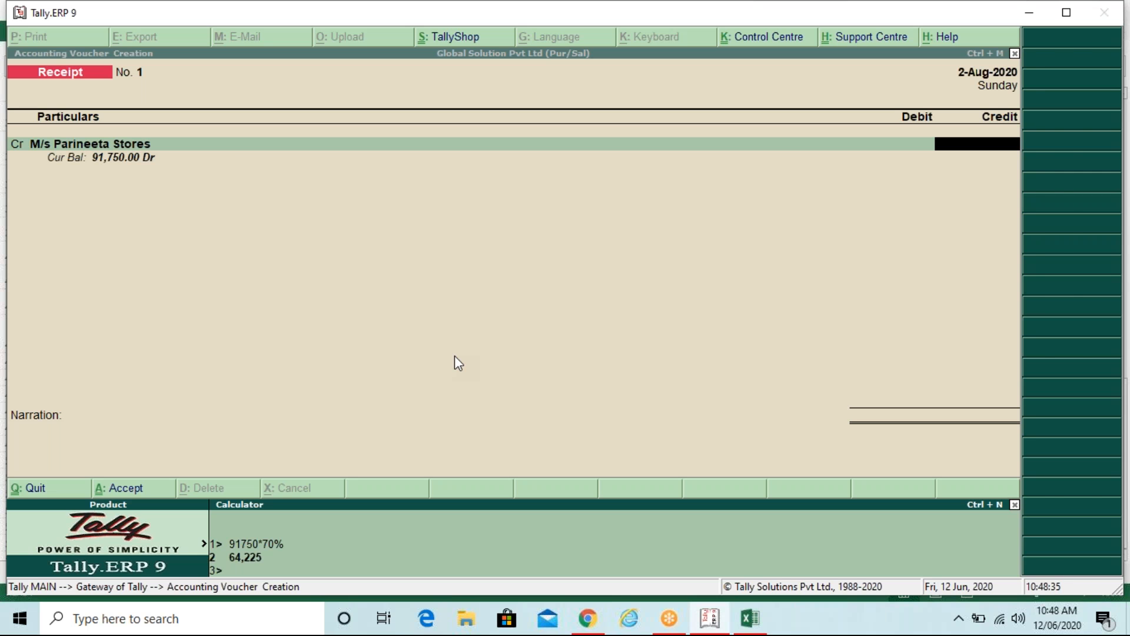
pyautogui.hotkey('ctrl', 'm')
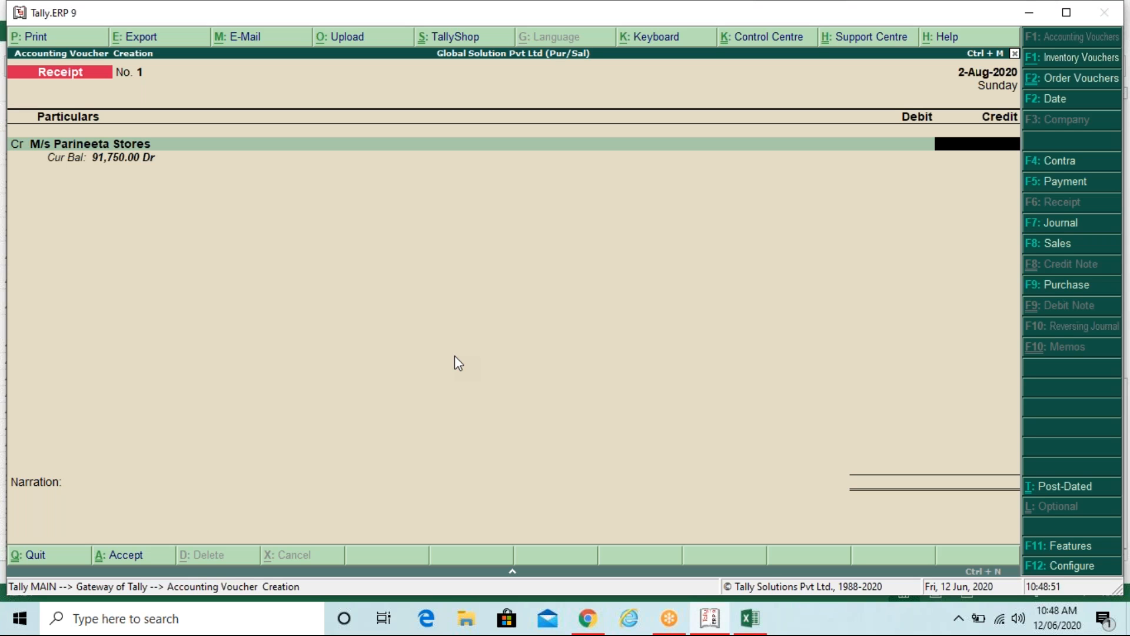
pyautogui.write('64425')
pyautogui.press('BackSpace')
pyautogui.press('BackSpace')
pyautogui.press('BackSpace')
pyautogui.press('BackSpace')
pyautogui.press('BackSpace')
pyautogui.press('BackSpace')
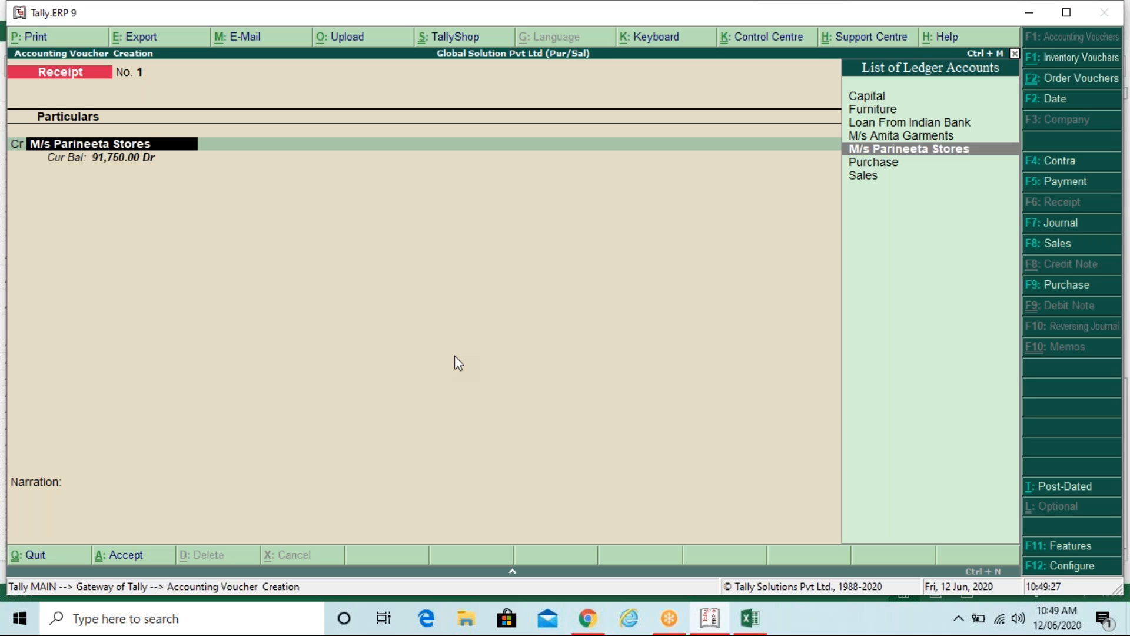
pyautogui.press('Return')
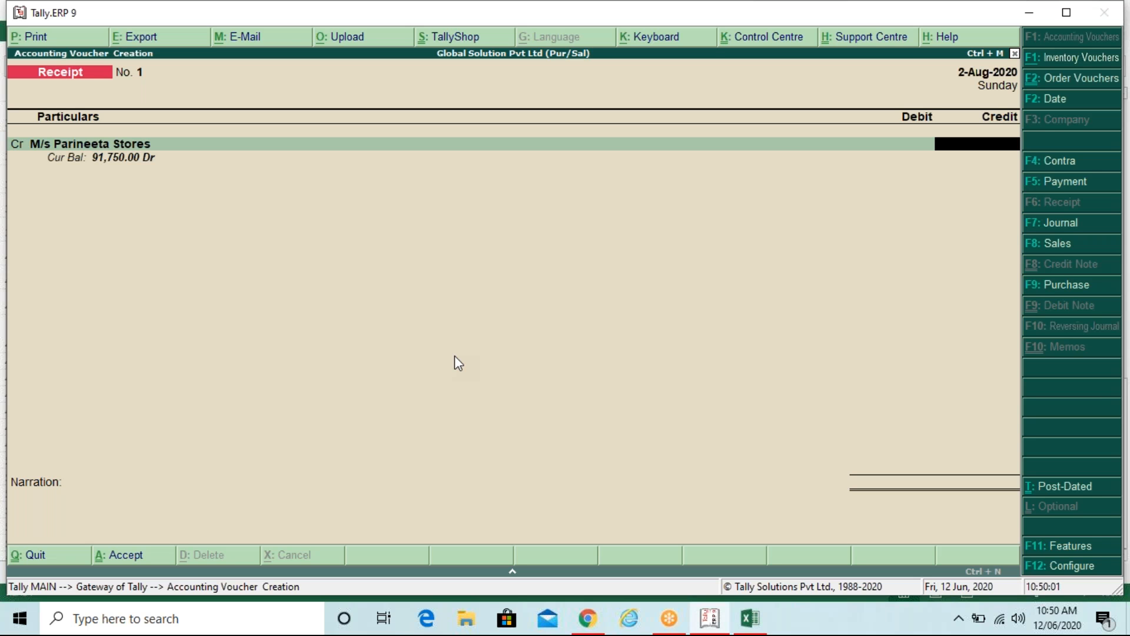
# Enter 70% of 91750 through the calculator as M/s Parineeta Stores' credit amount, 64,225, leaving the bill-wise details unfilled.
pyautogui.hotkey('ctrl', 'n')
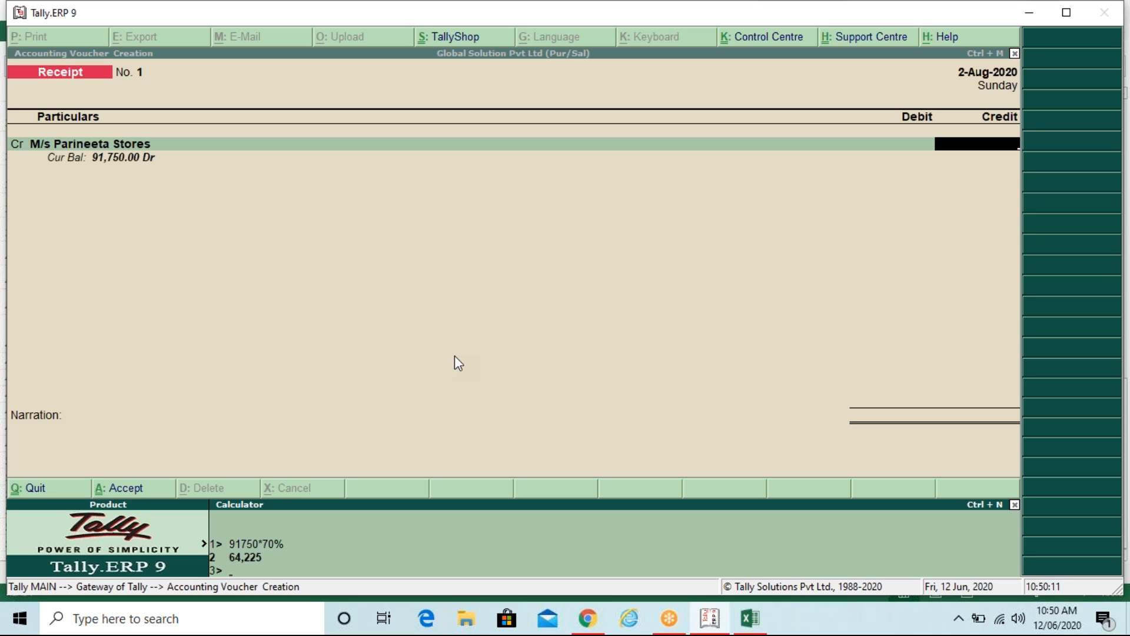
pyautogui.write('91750*70%')
pyautogui.hotkey('ctrl', 'm')
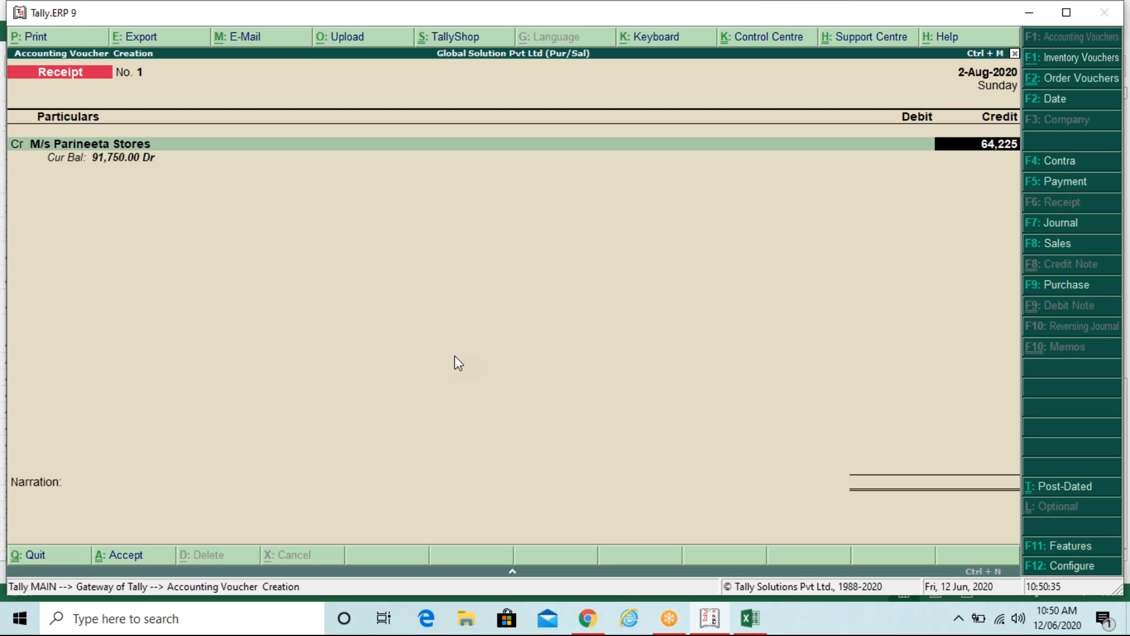
pyautogui.press('Return')
pyautogui.press('Escape')
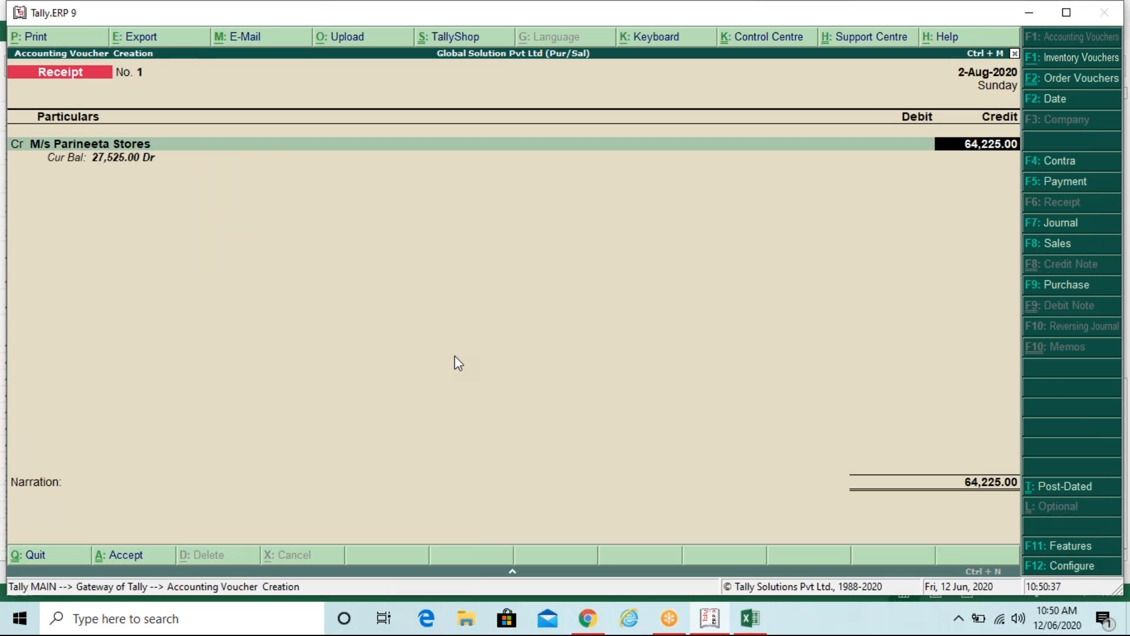
pyautogui.click(833, 26)
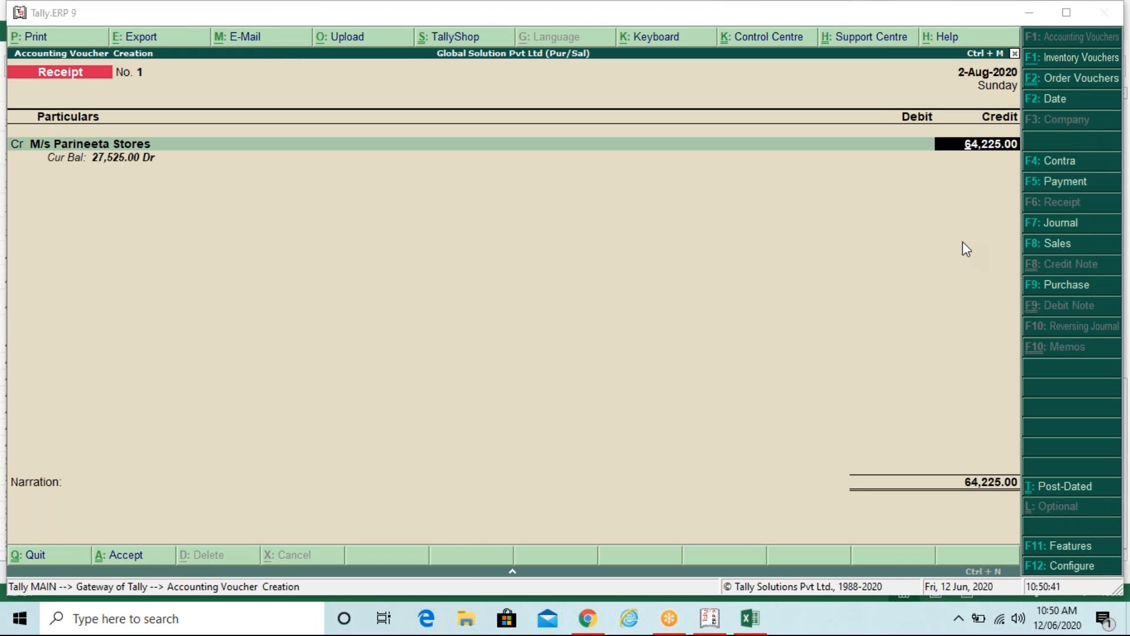
pyautogui.click(786, 143)
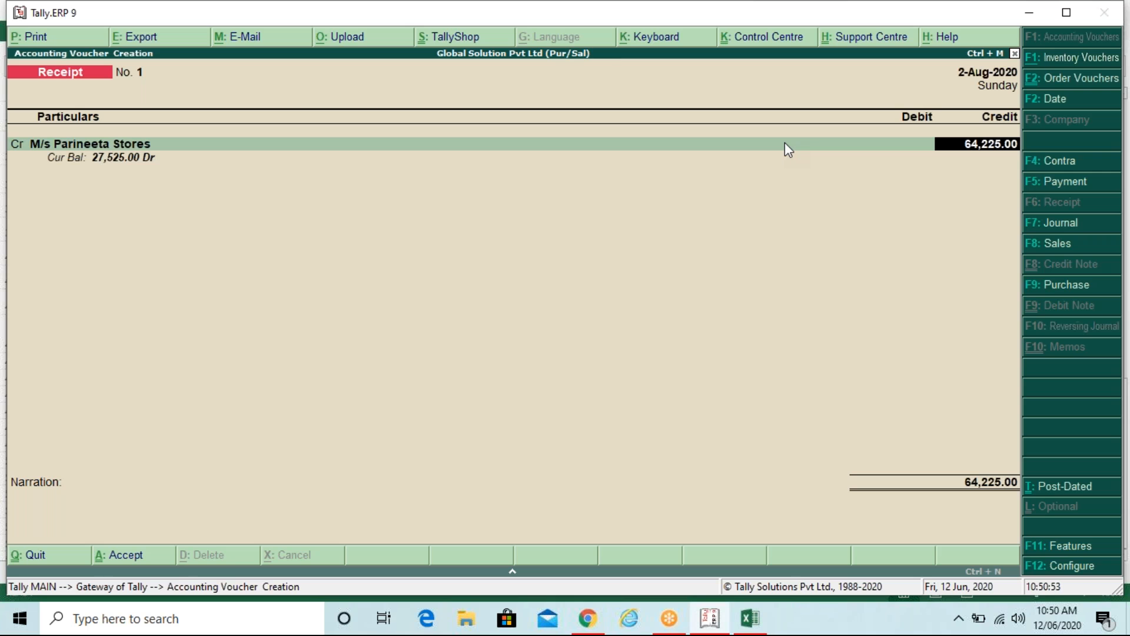
# Allocate the 64,225 receipt against M/s Parineeta Stores' pending bill Inv/PS/001/17-18.
pyautogui.press('Return')
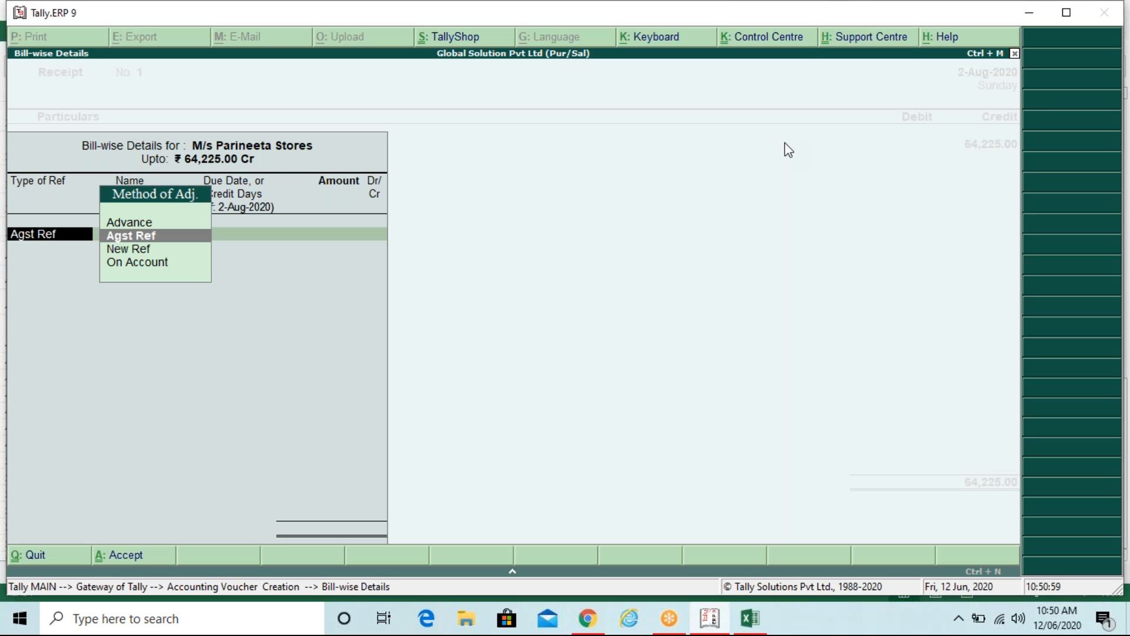
pyautogui.press('Return')
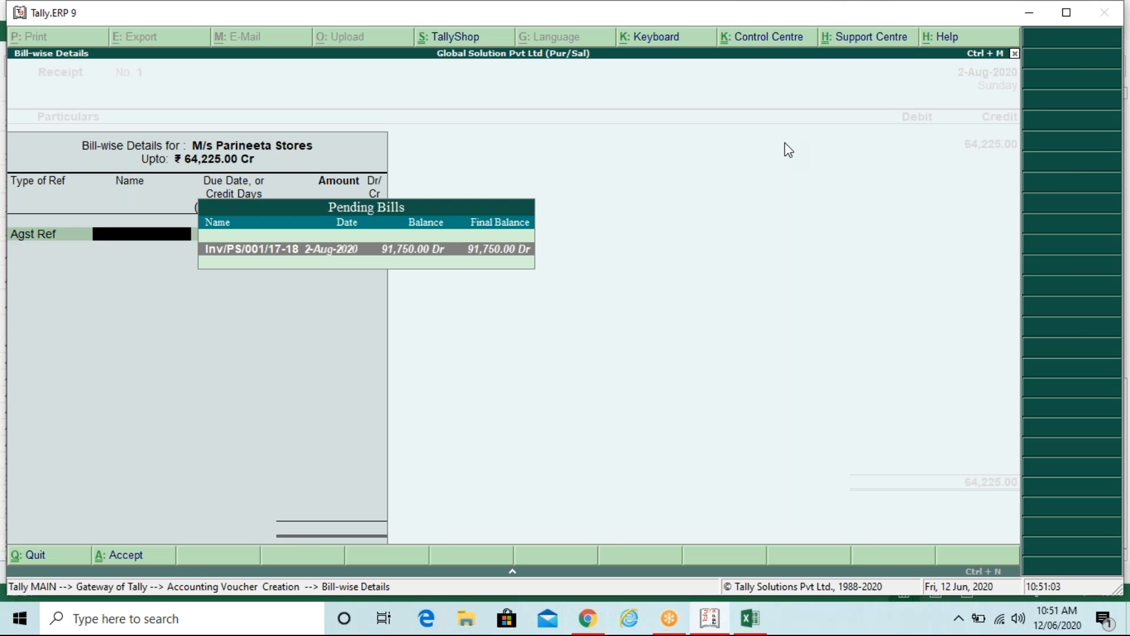
pyautogui.press('Return')
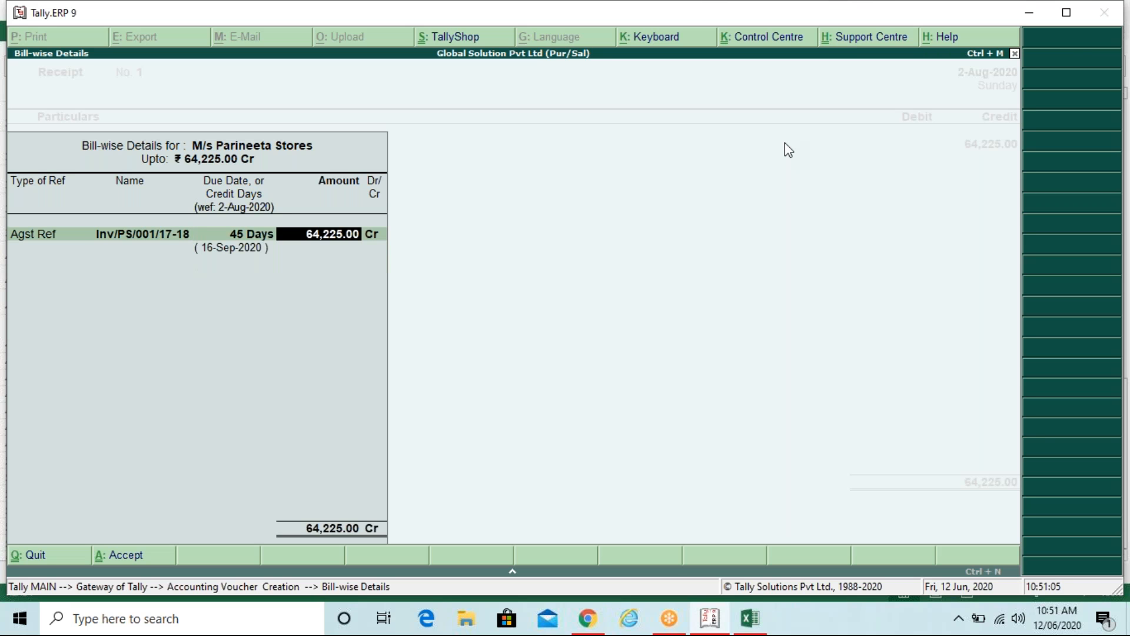
pyautogui.press('Return')
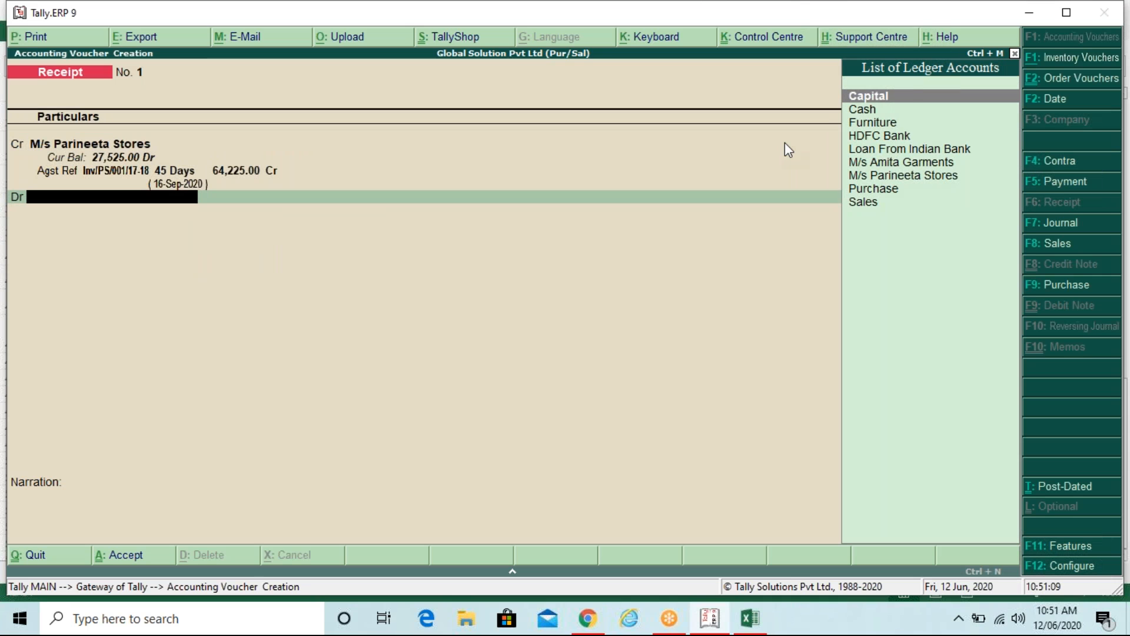
# Debit HDFC Bank with 64,225 and keep Cheque/DD as the bank allocation's transaction type.
pyautogui.write('H')
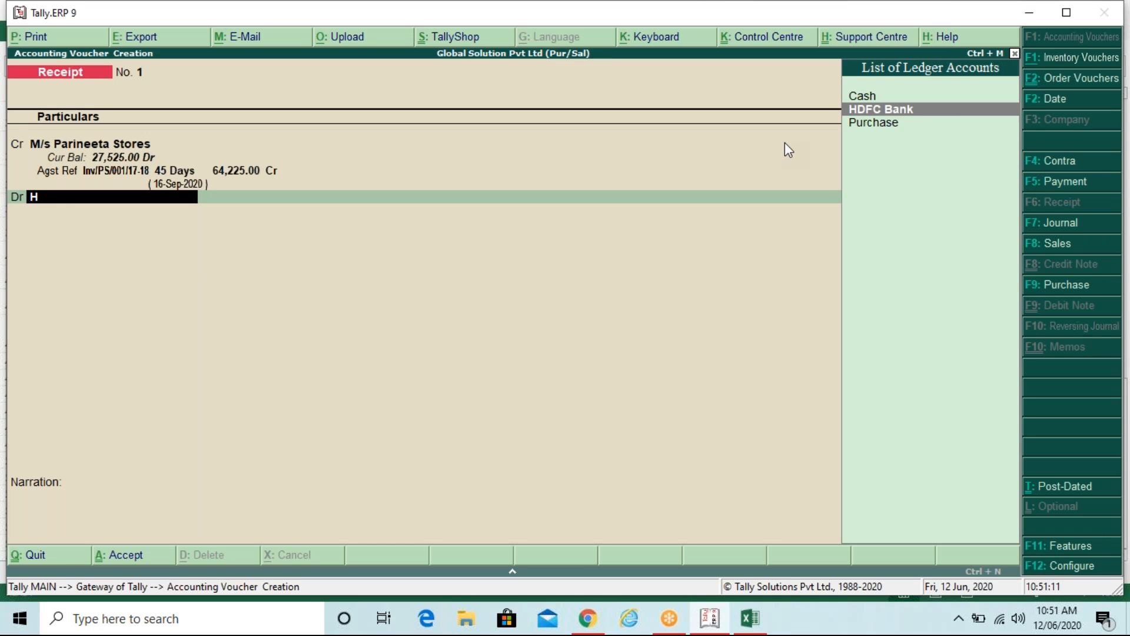
pyautogui.write('d')
pyautogui.press('Return')
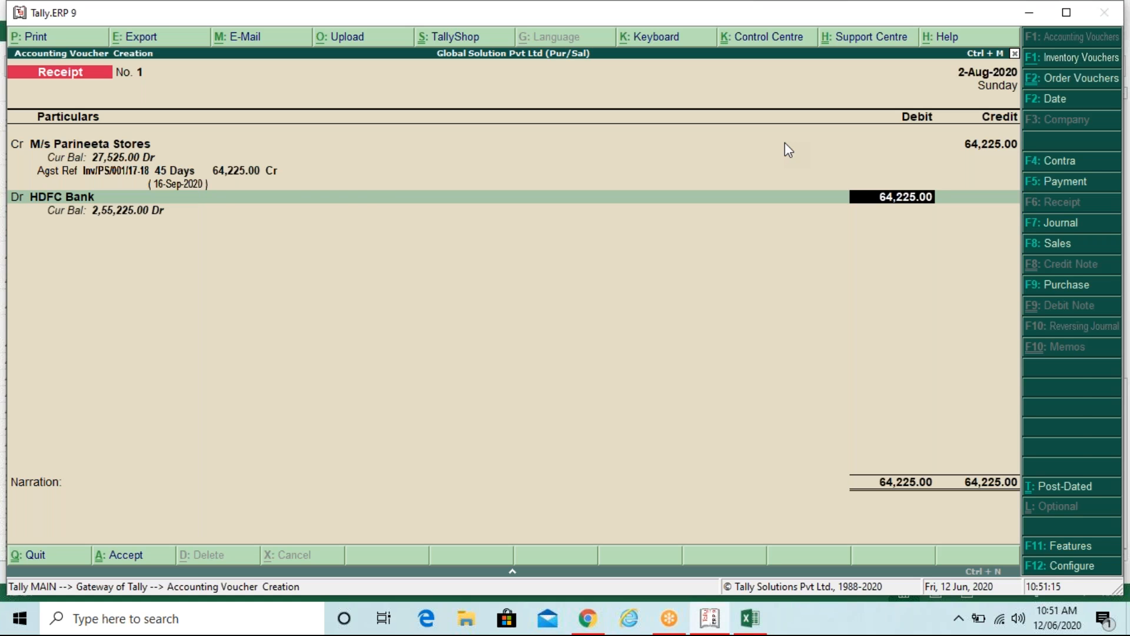
pyautogui.press('Return')
pyautogui.press('Return')
pyautogui.press('Return')
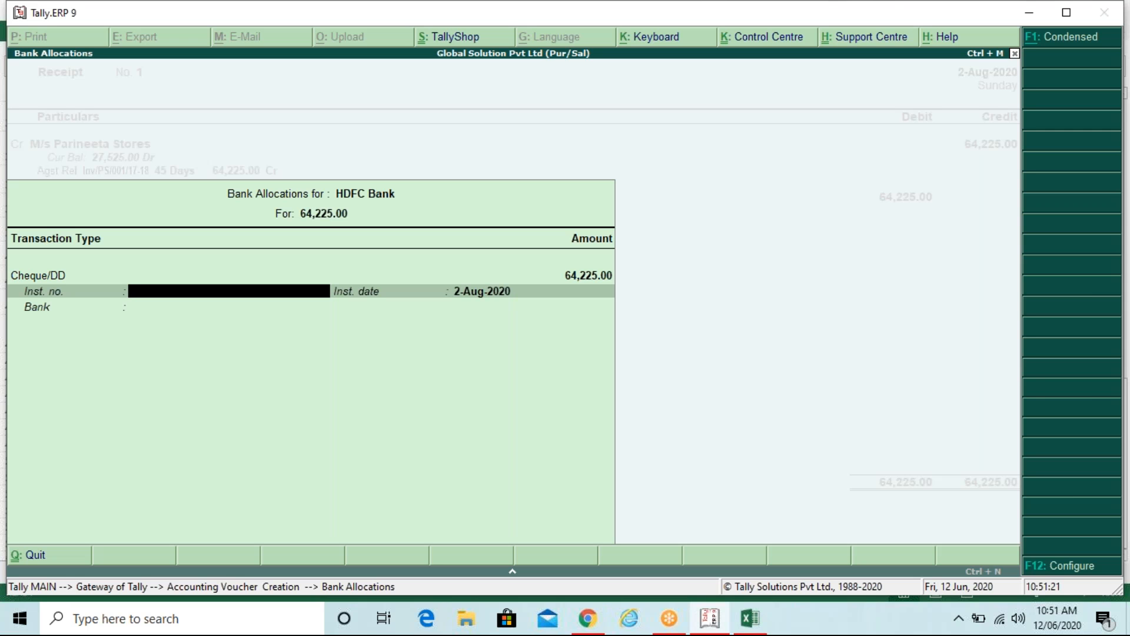
# Look up the cheque number in the Excel assignment and enter instrument number 10045 dated 2-Aug-2020 in the Tally bank allocation.
pyautogui.hotkey('alt', 'Tab')
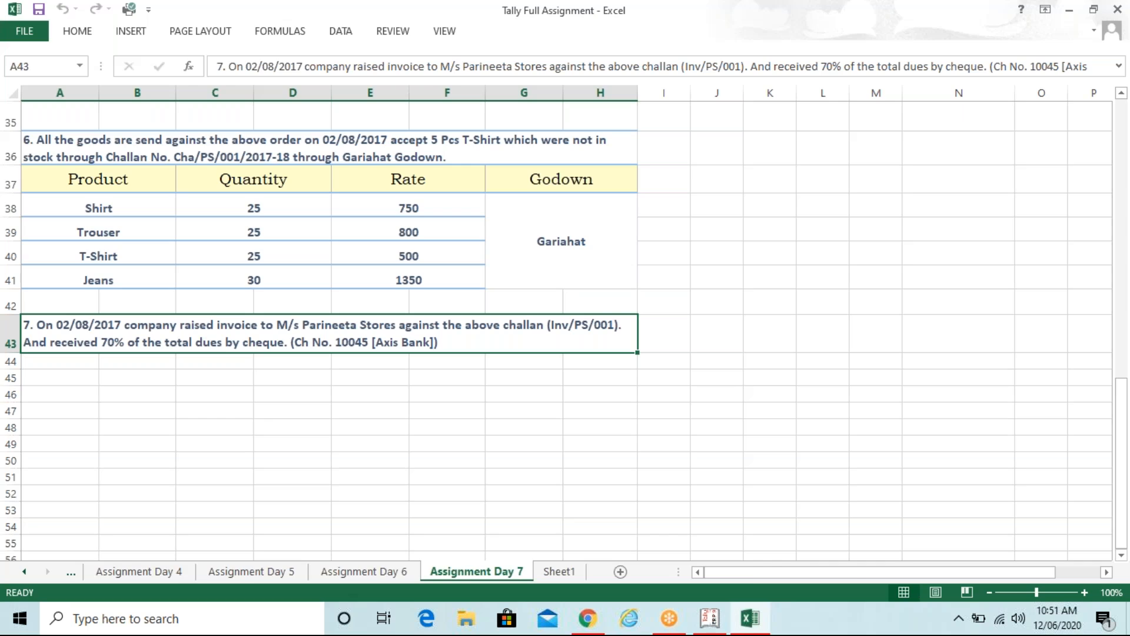
pyautogui.hotkey('alt', 'Tab')
pyautogui.write('10045')
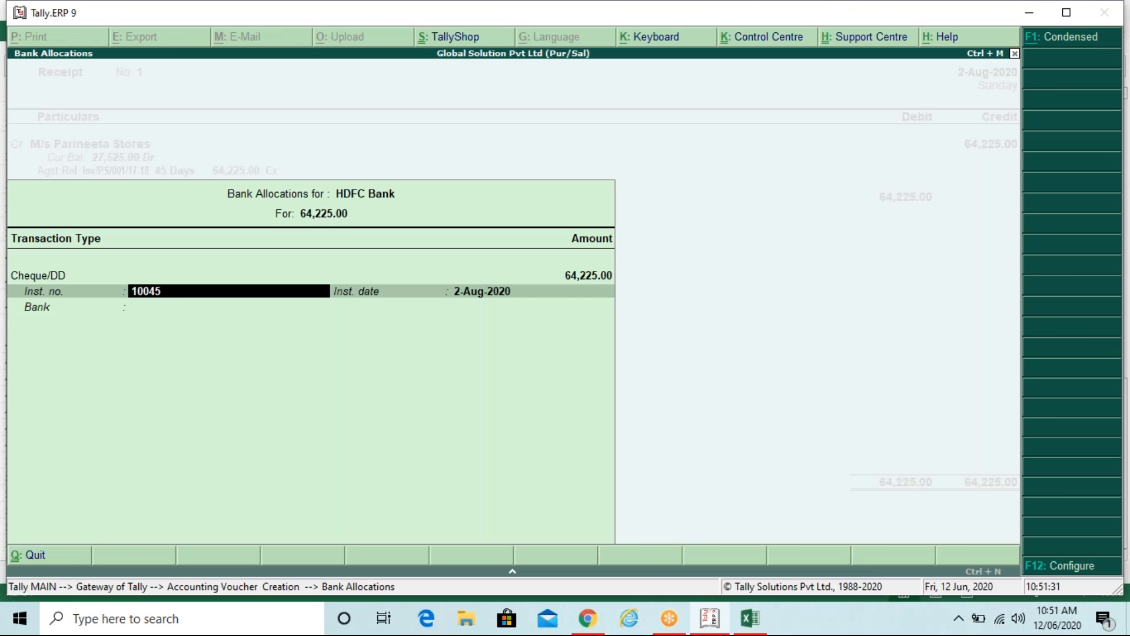
pyautogui.press('Return')
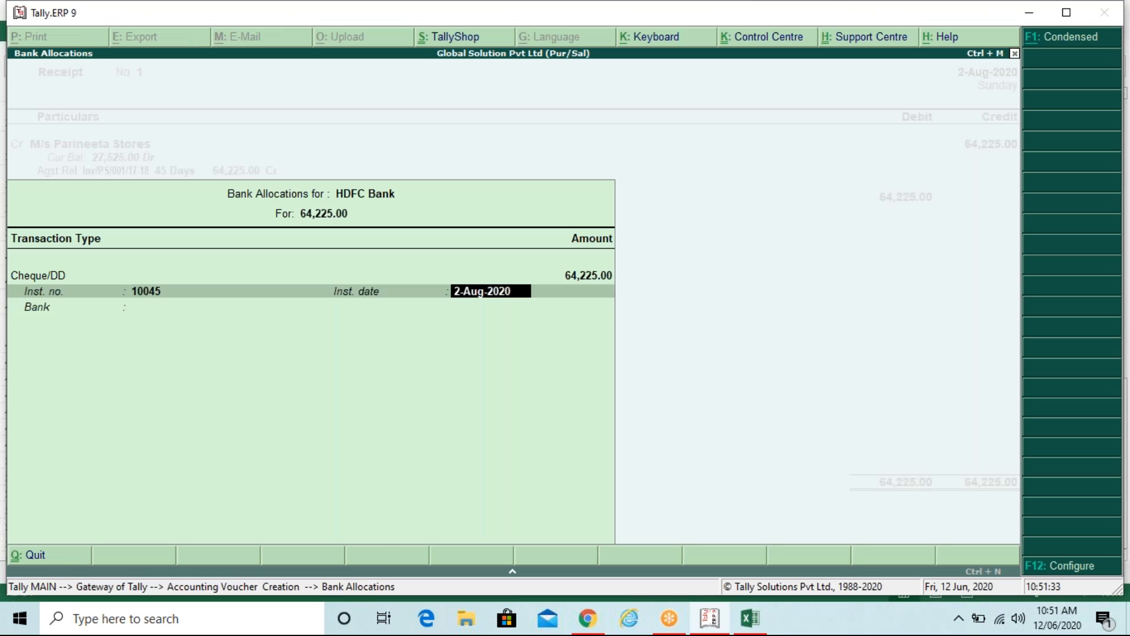
pyautogui.press('Return')
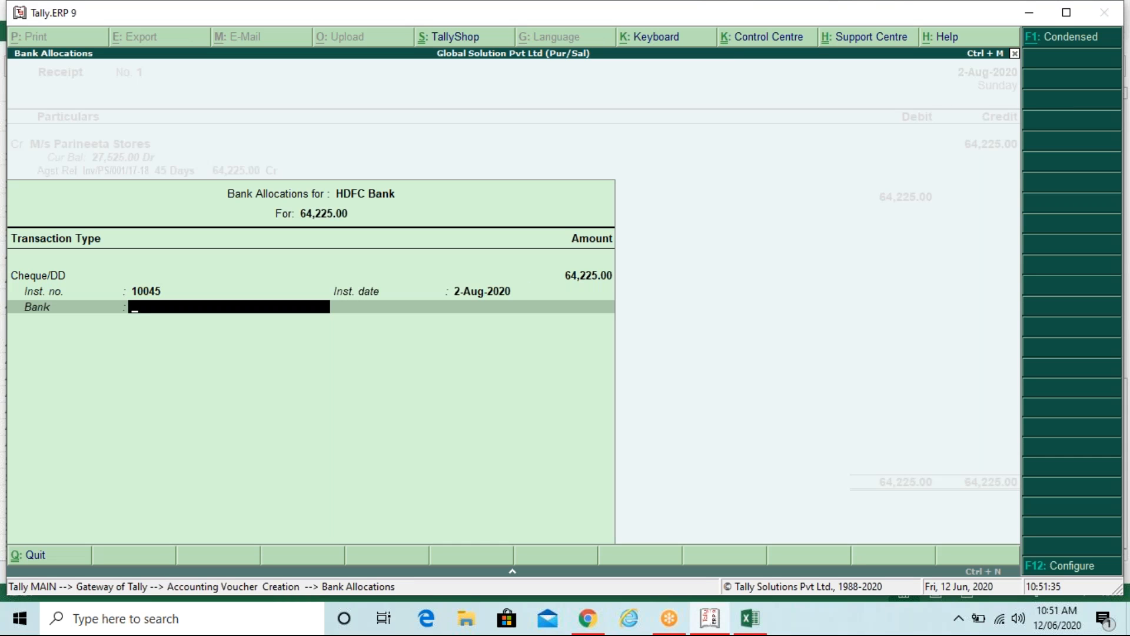
# Specify AXIS BANK as the issuing bank of the cheque.
pyautogui.press('space')
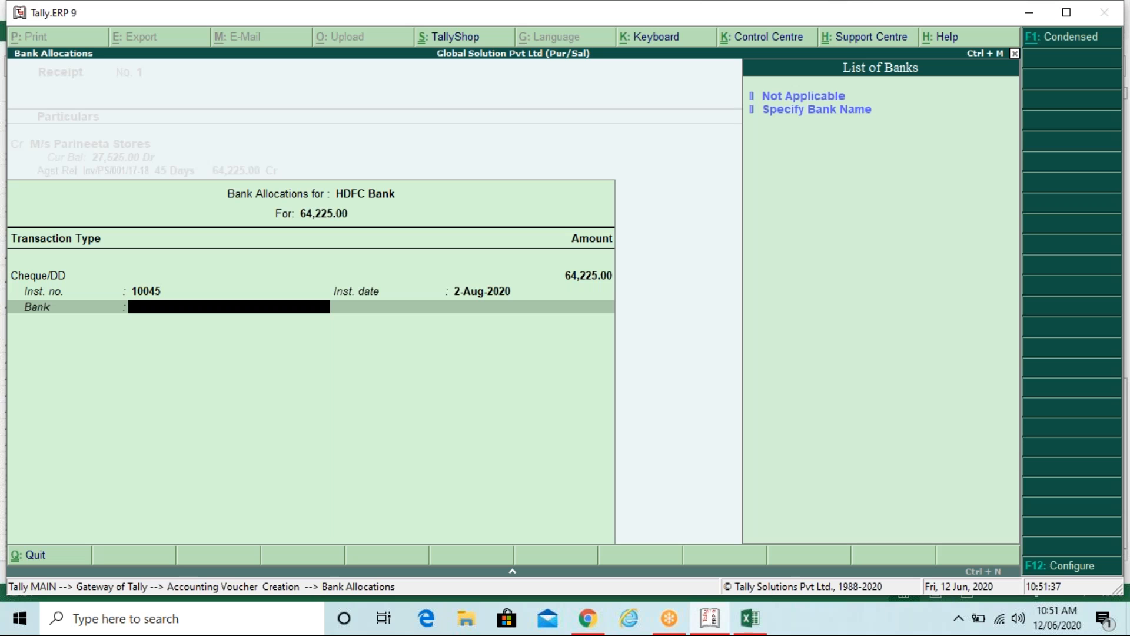
pyautogui.press('Down')
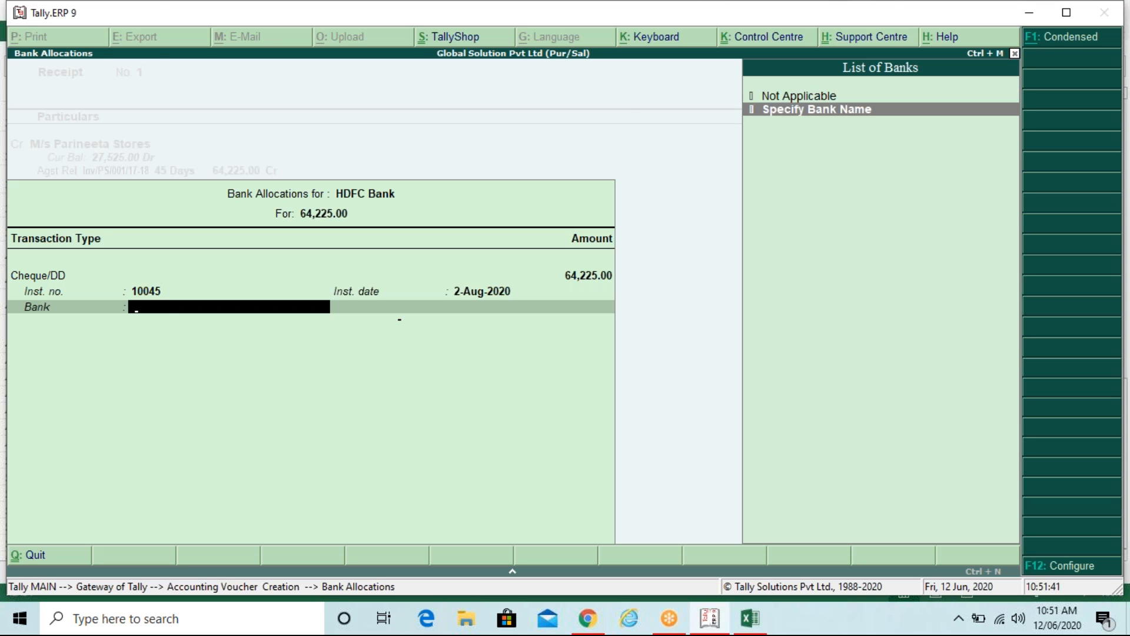
pyautogui.press('Return')
pyautogui.write('AXI')
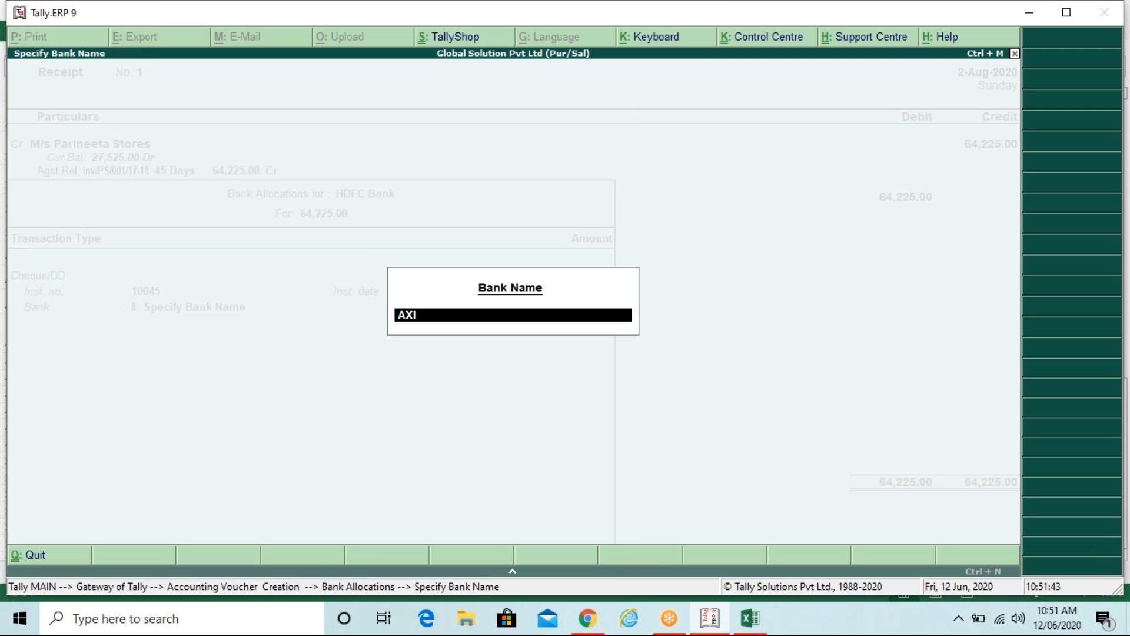
pyautogui.write('S b')
pyautogui.press('BackSpace')
pyautogui.write('BANK')
pyautogui.press('Return')
# Save the receipt voucher and return to the Gateway of Tally.
pyautogui.press('Return')
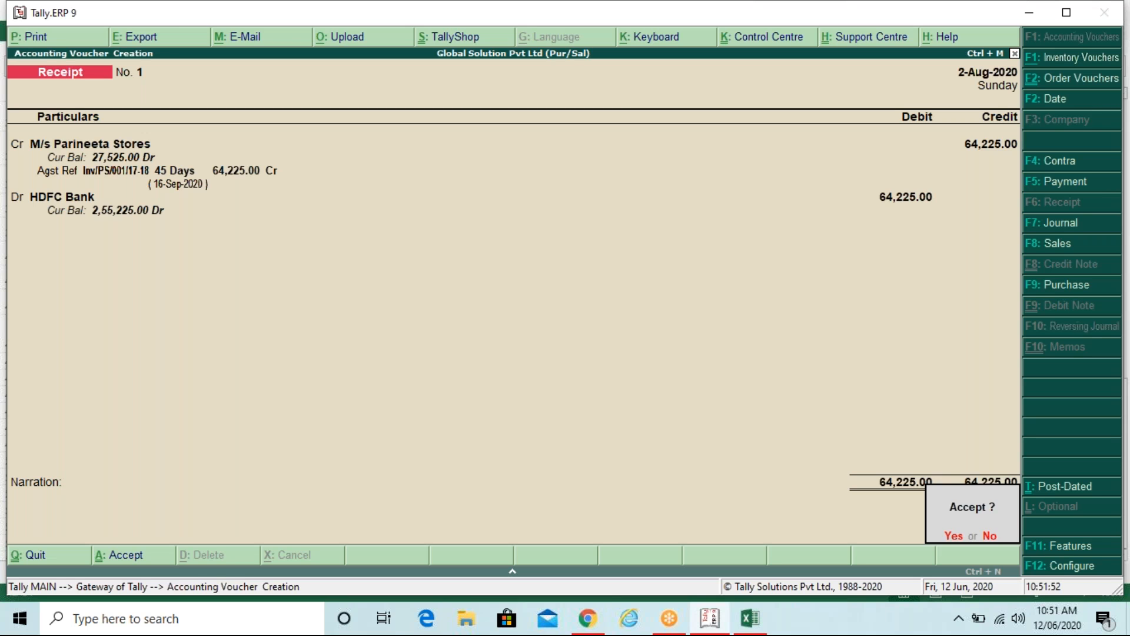
pyautogui.press('Return')
pyautogui.press('Escape')
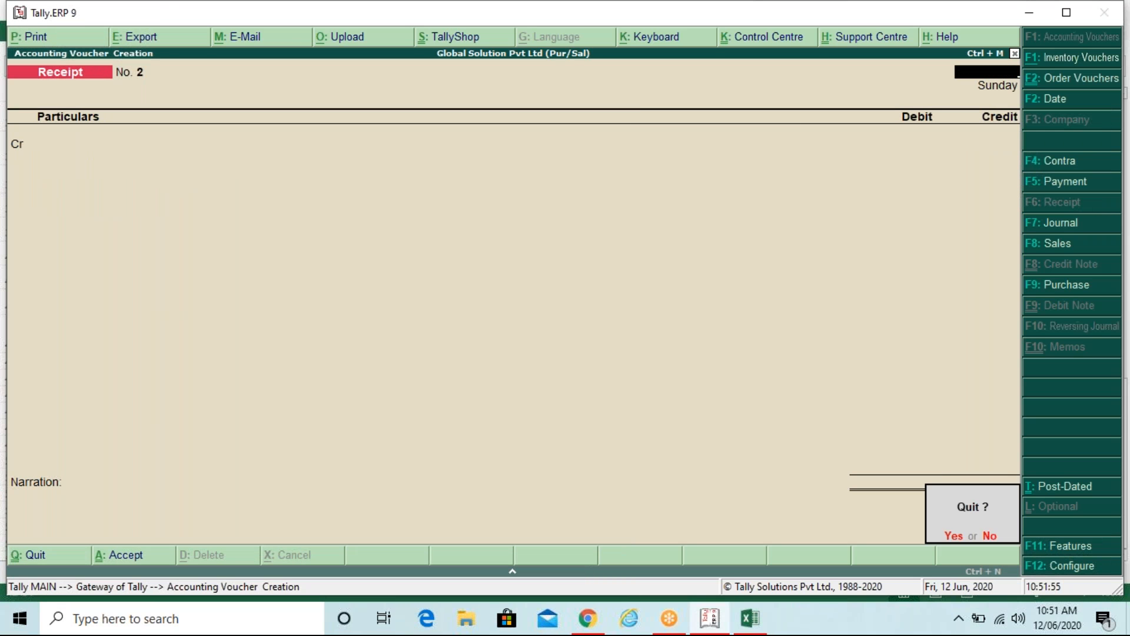
pyautogui.press('Return')
pyautogui.press('Escape')
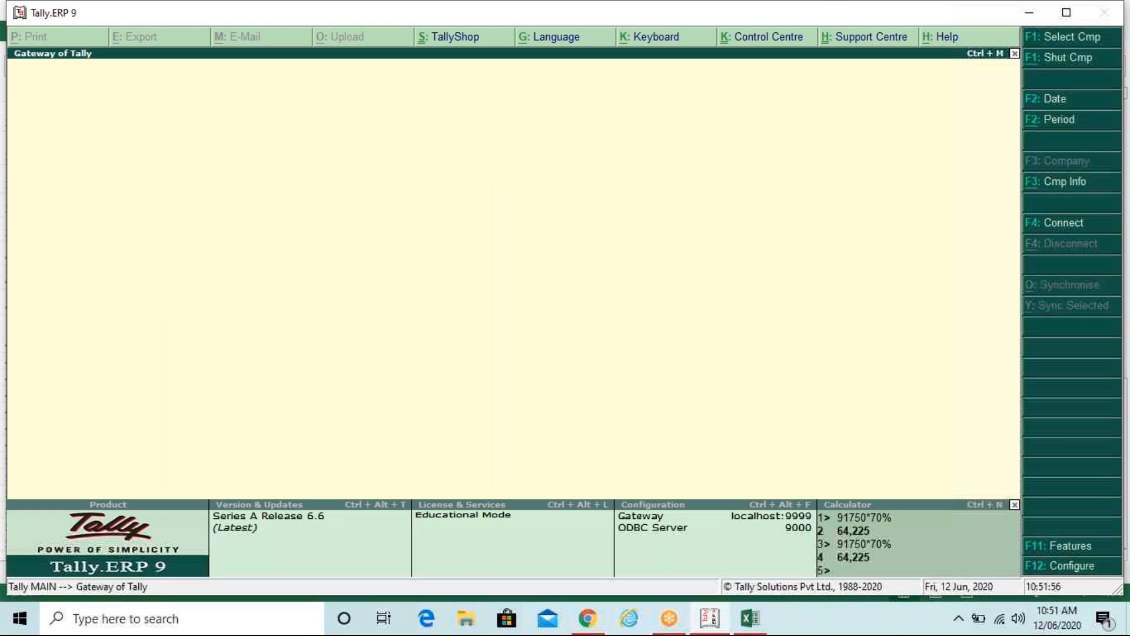
pyautogui.press('Escape')
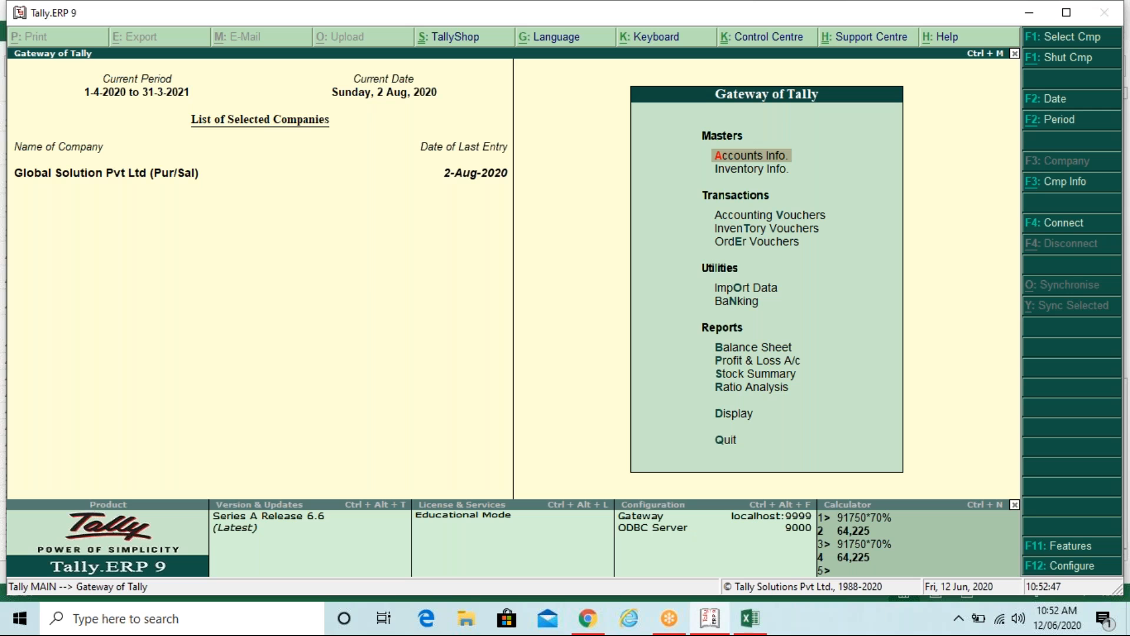
pyautogui.click(1124, 489)
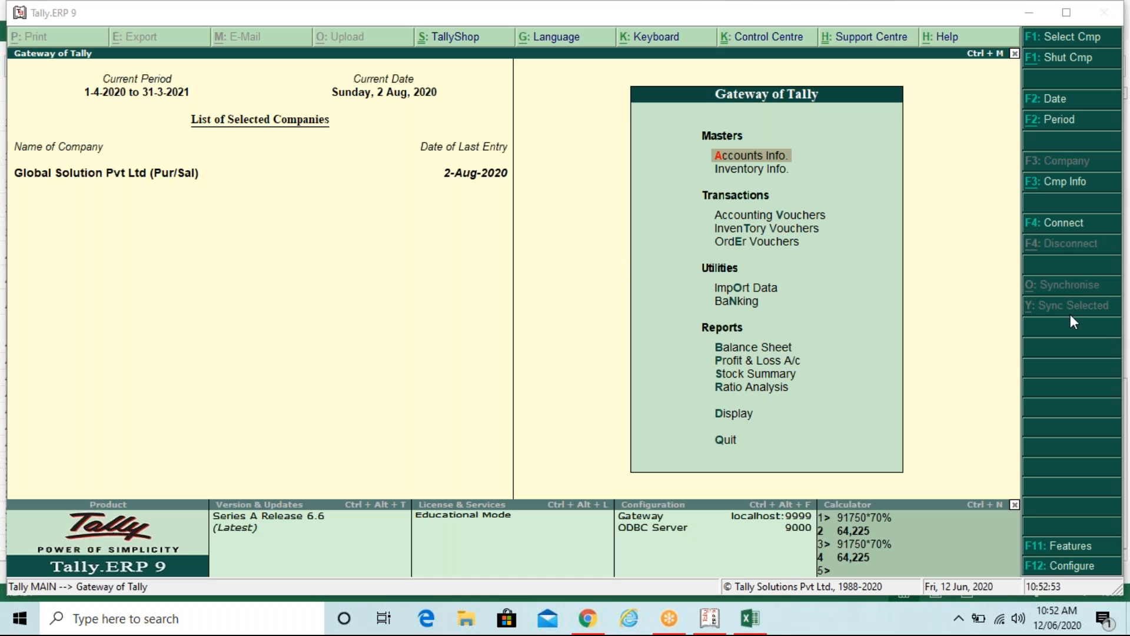
pyautogui.click(208, 168)
pyautogui.click(498, 248)
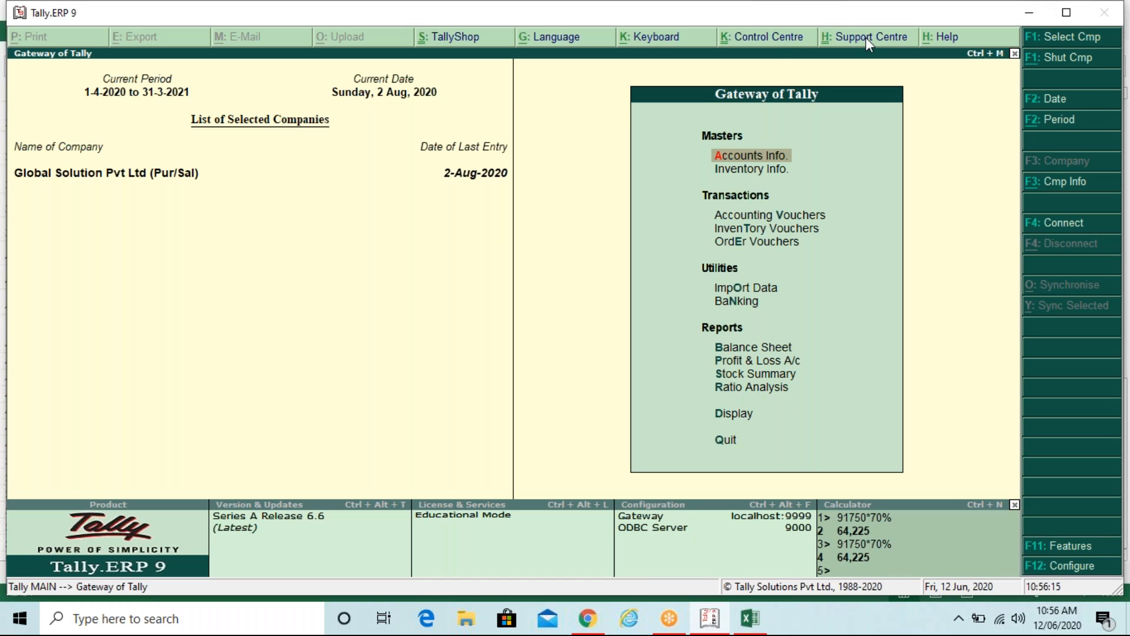
pyautogui.click(832, 20)
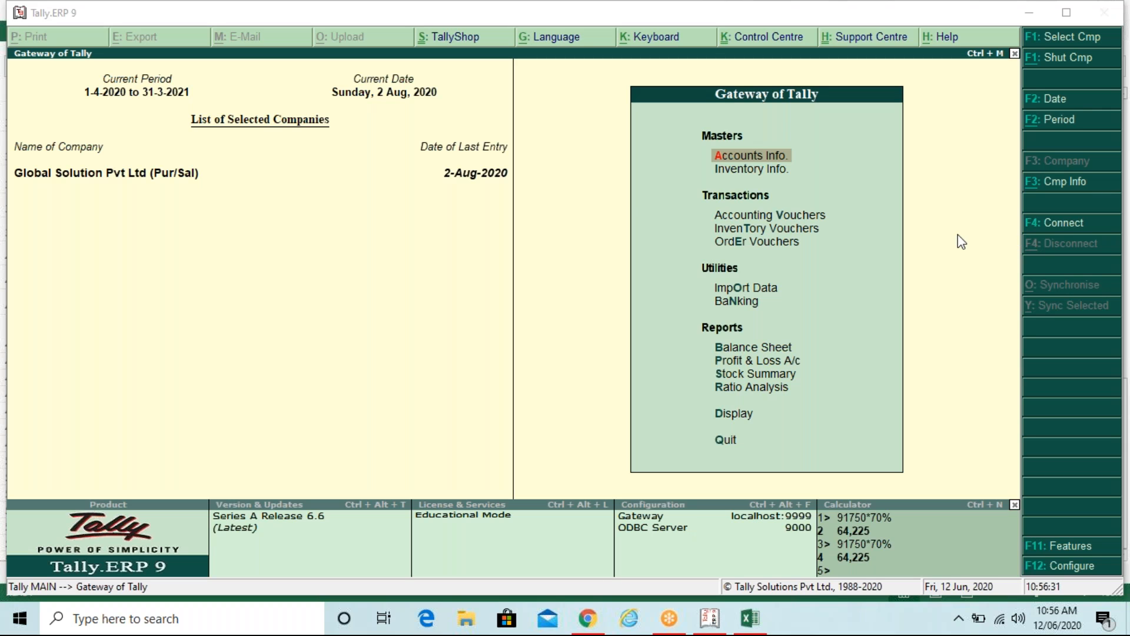
pyautogui.click(485, 217)
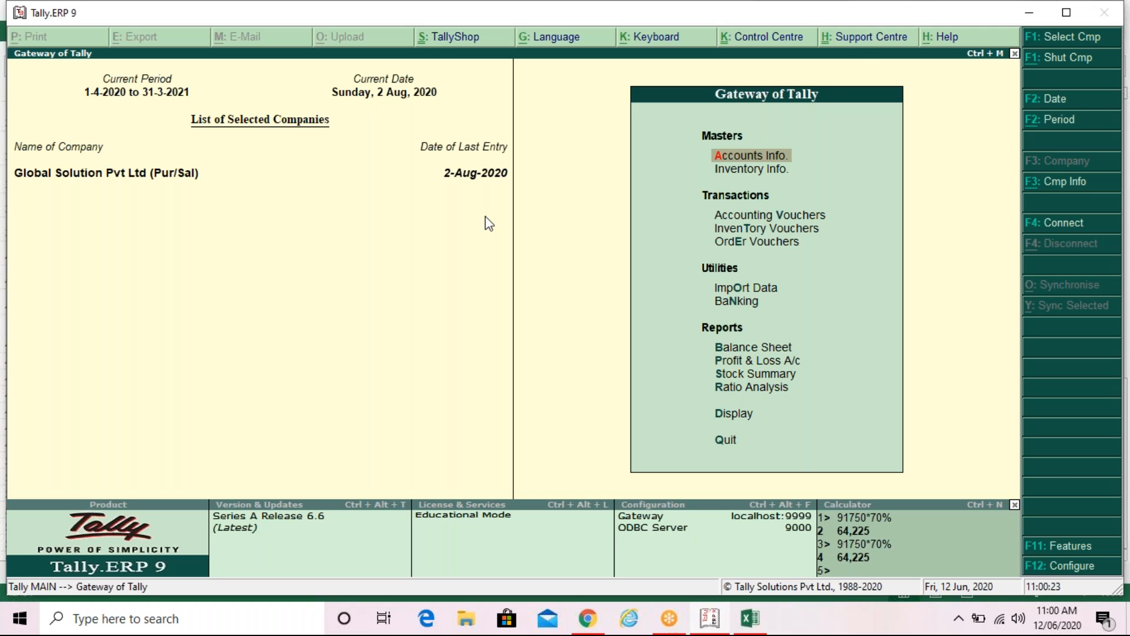
pyautogui.hotkey('alt', 'Tab')
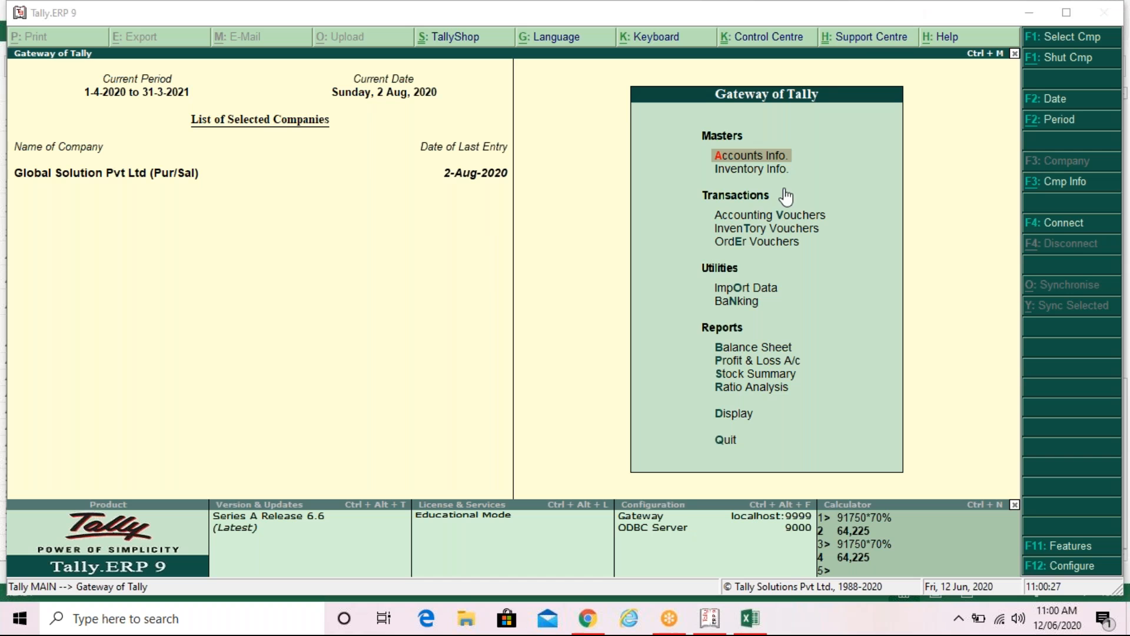
pyautogui.hotkey('alt', 'Tab')
# Start a purchase voucher dated 1-Sep-2020.
pyautogui.press('v')
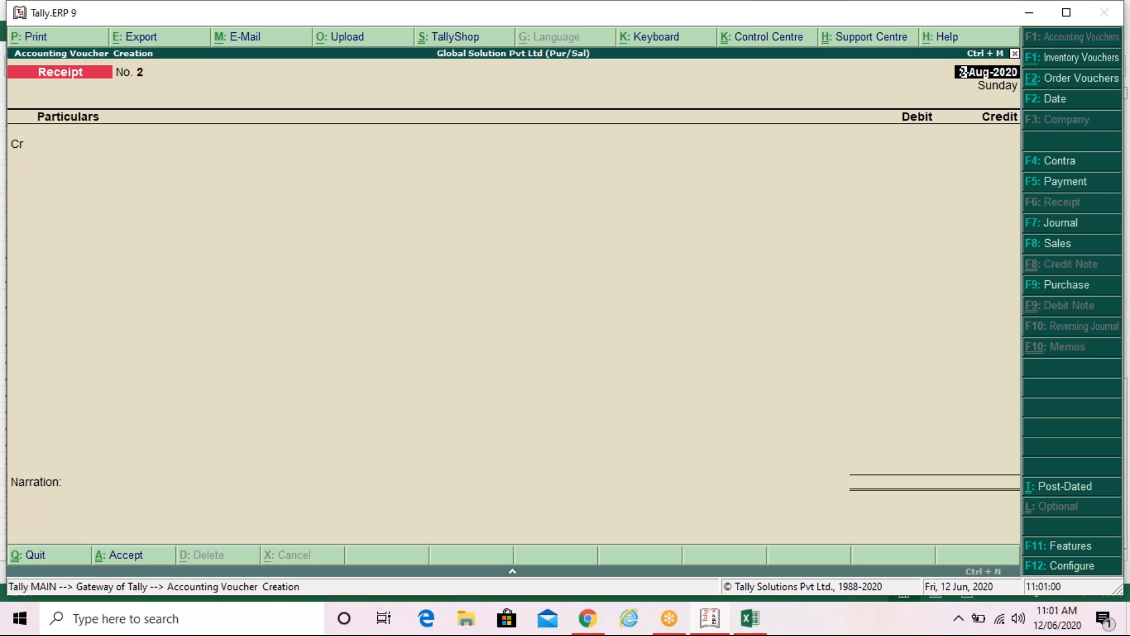
pyautogui.press('F9')
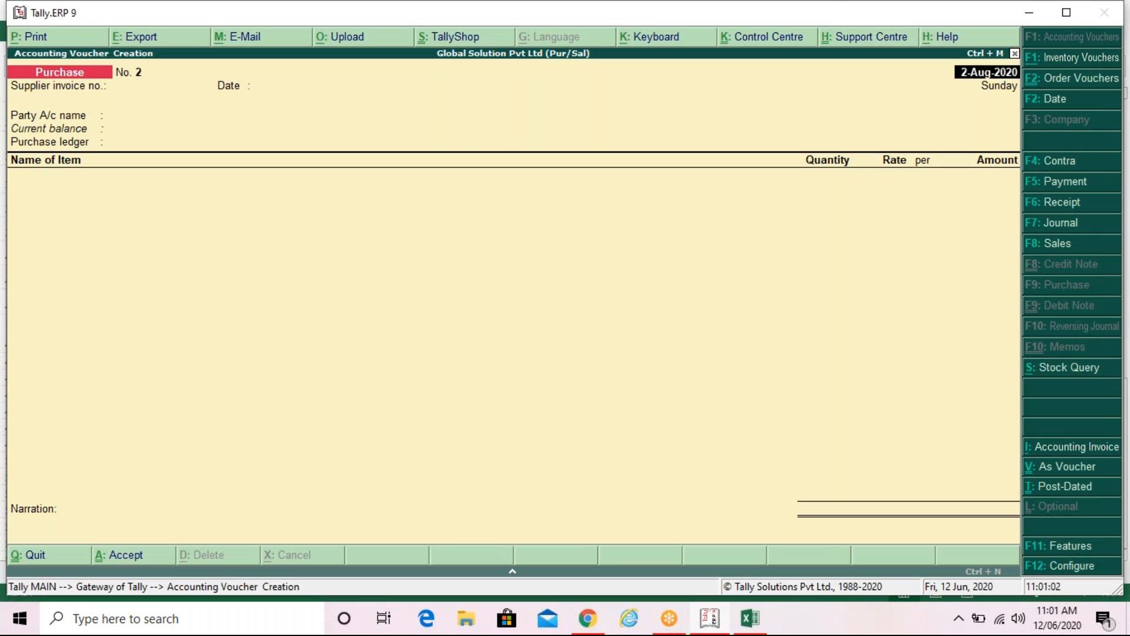
pyautogui.press('F2')
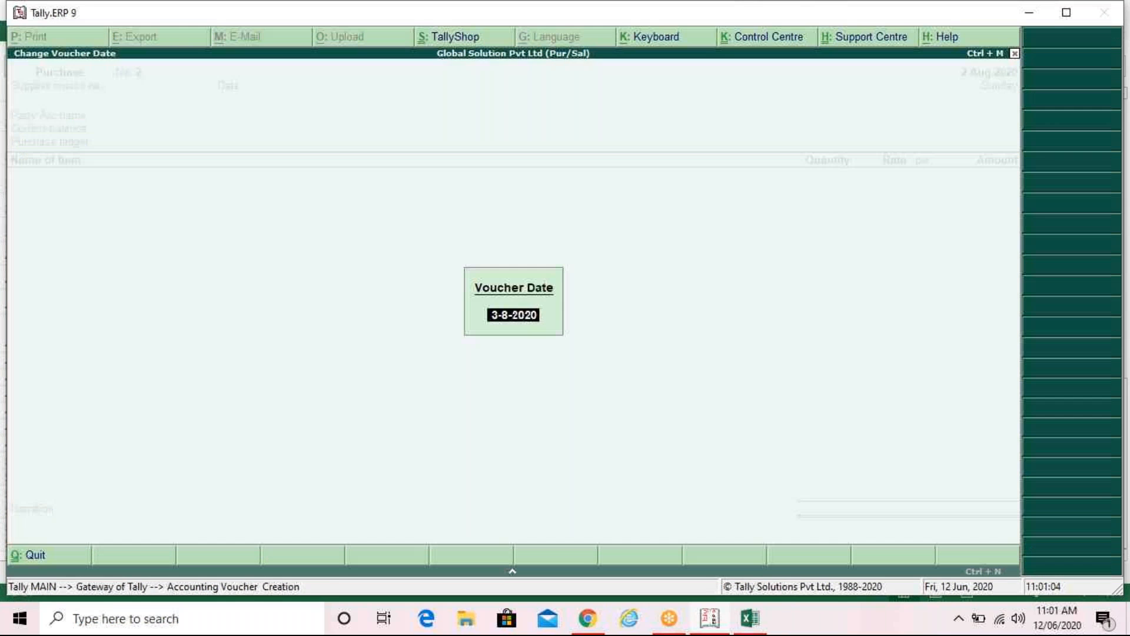
pyautogui.write('1/9')
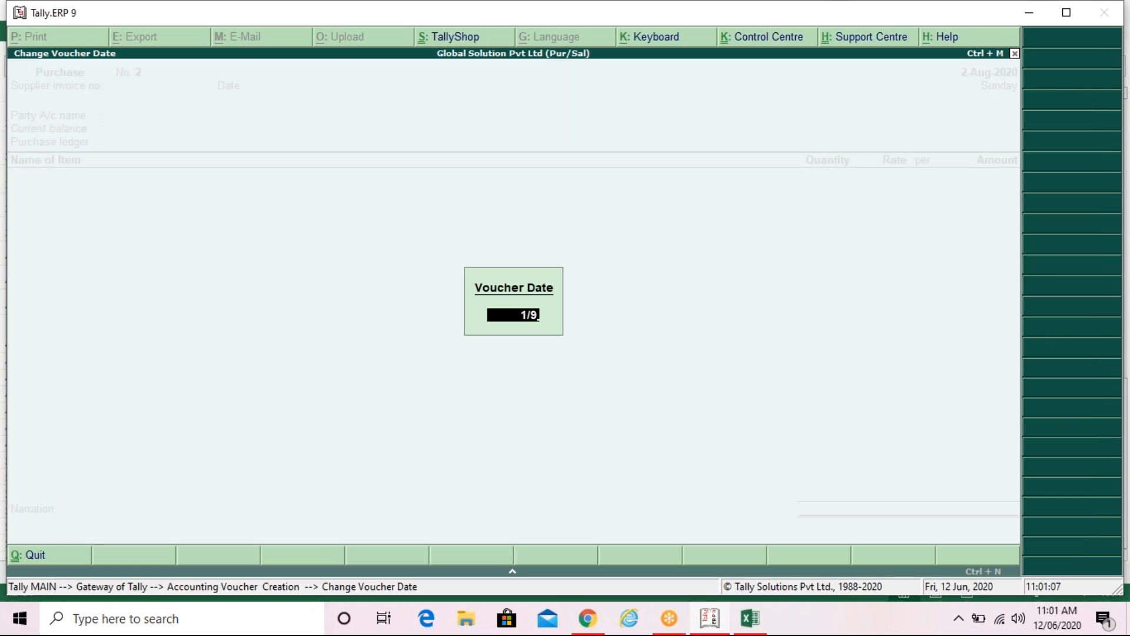
pyautogui.press('Return')
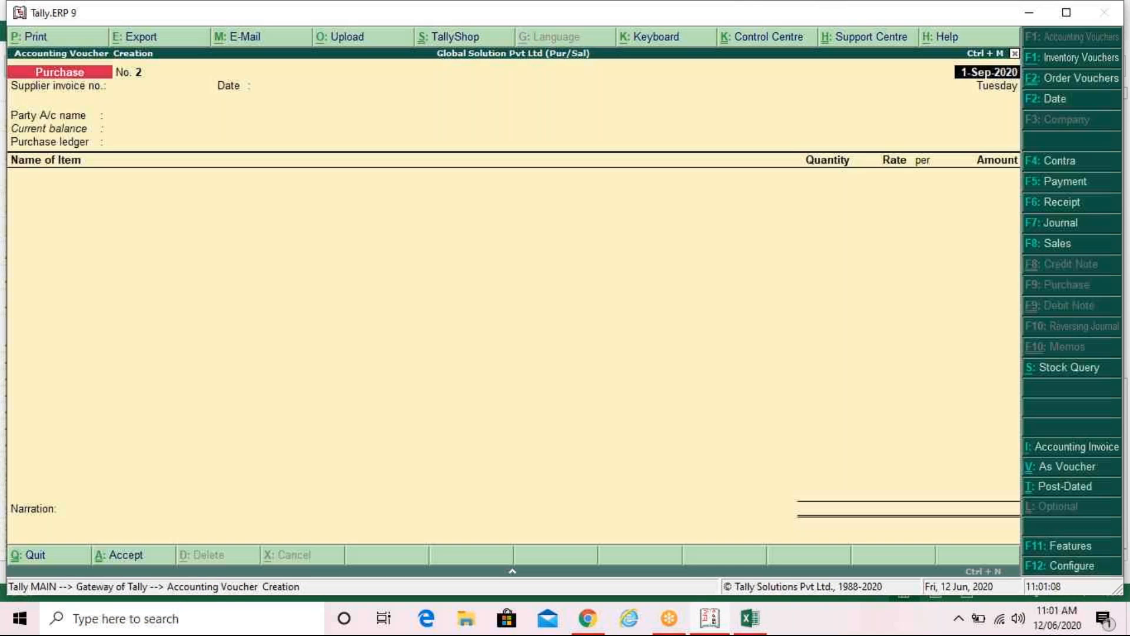
# Enter Inv/KE/125 as the supplier invoice number, with 1-Sep-2020 as the invoice date.
pyautogui.press('Return')
pyautogui.write('INV')
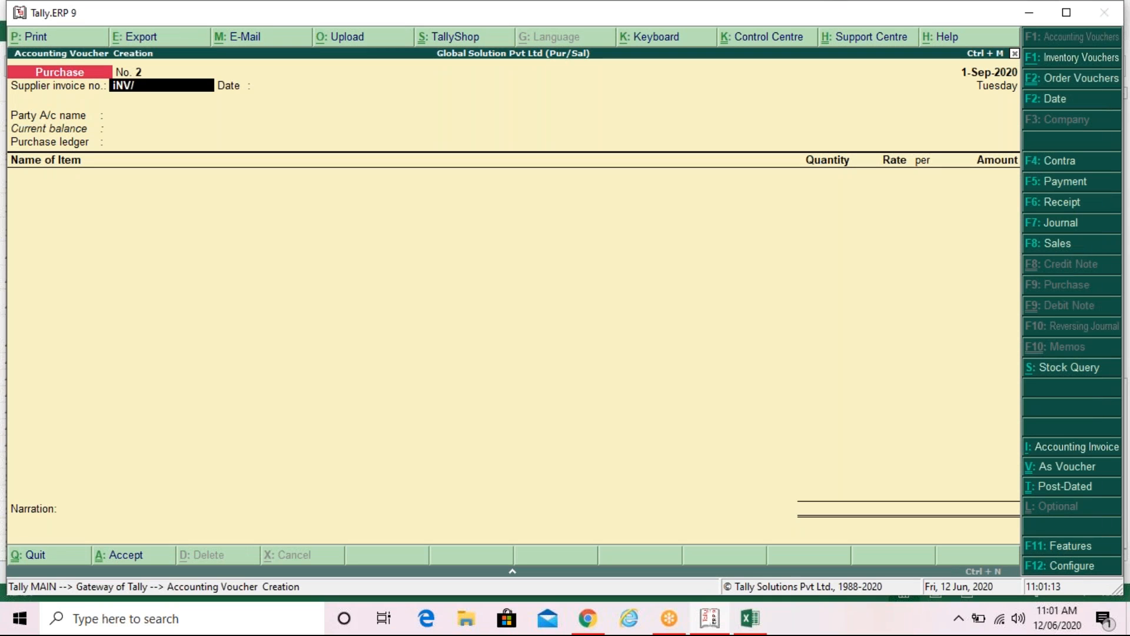
pyautogui.write('/ke')
pyautogui.press('BackSpace')
pyautogui.press('BackSpace')
pyautogui.press('BackSpace')
pyautogui.press('BackSpace')
pyautogui.press('BackSpace')
pyautogui.write('i')
pyautogui.press('BackSpace')
pyautogui.write('Inv/KE/125')
pyautogui.press('Return')
pyautogui.press('Return')
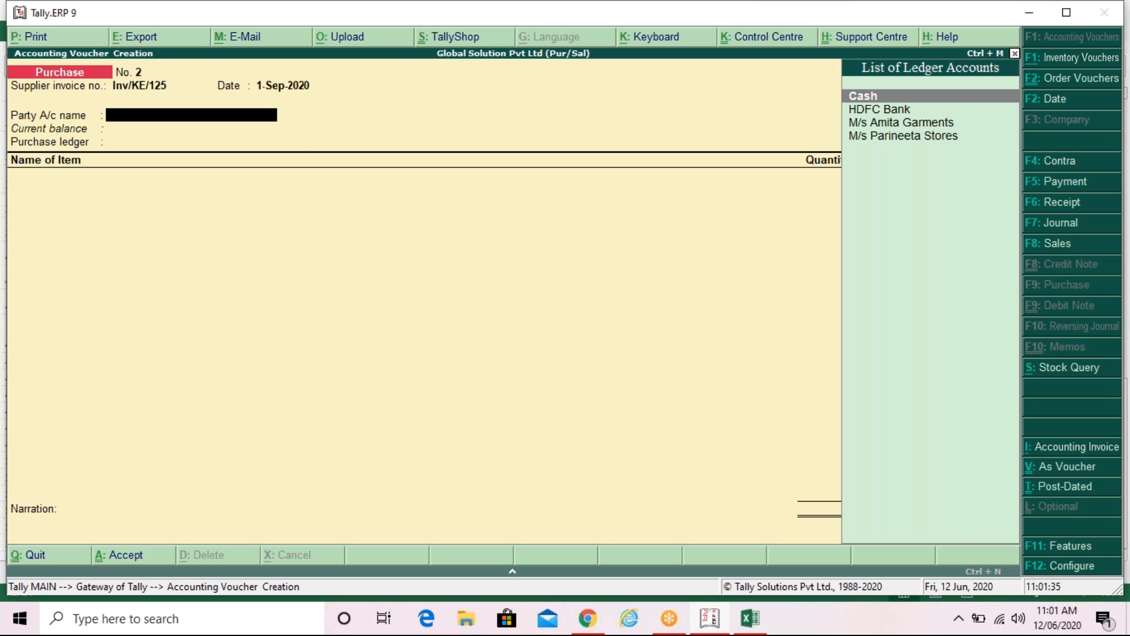
# Create a party ledger named Khosla Electronic under Sundry Debtors from within the purchase voucher.
pyautogui.hotkey('alt', 'c')
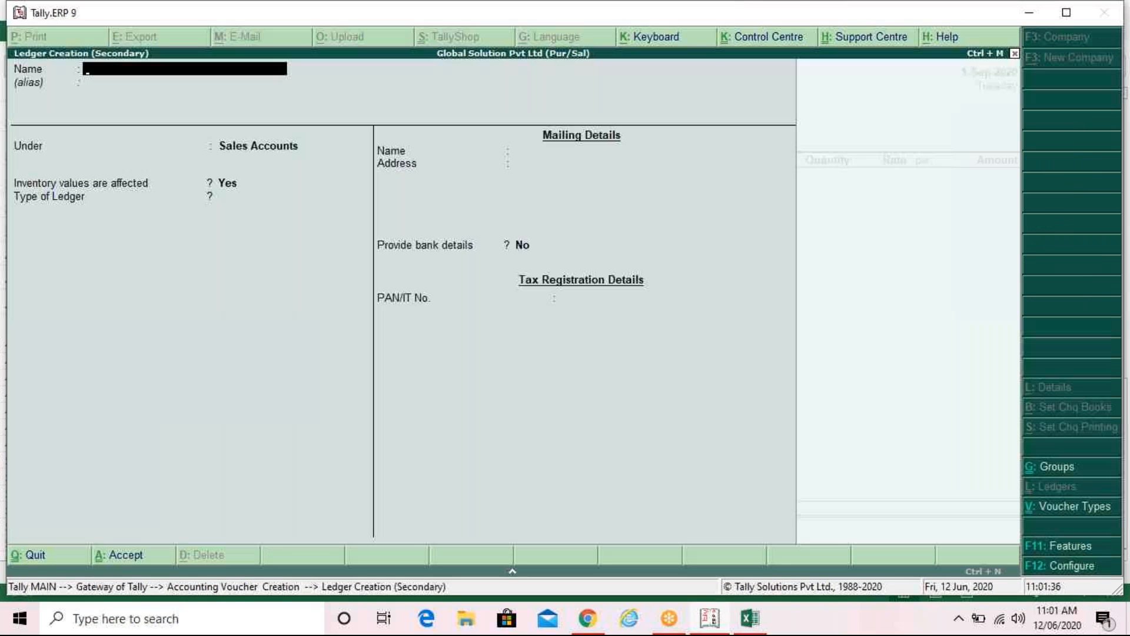
pyautogui.write('Khosla Electronic')
pyautogui.press('Return')
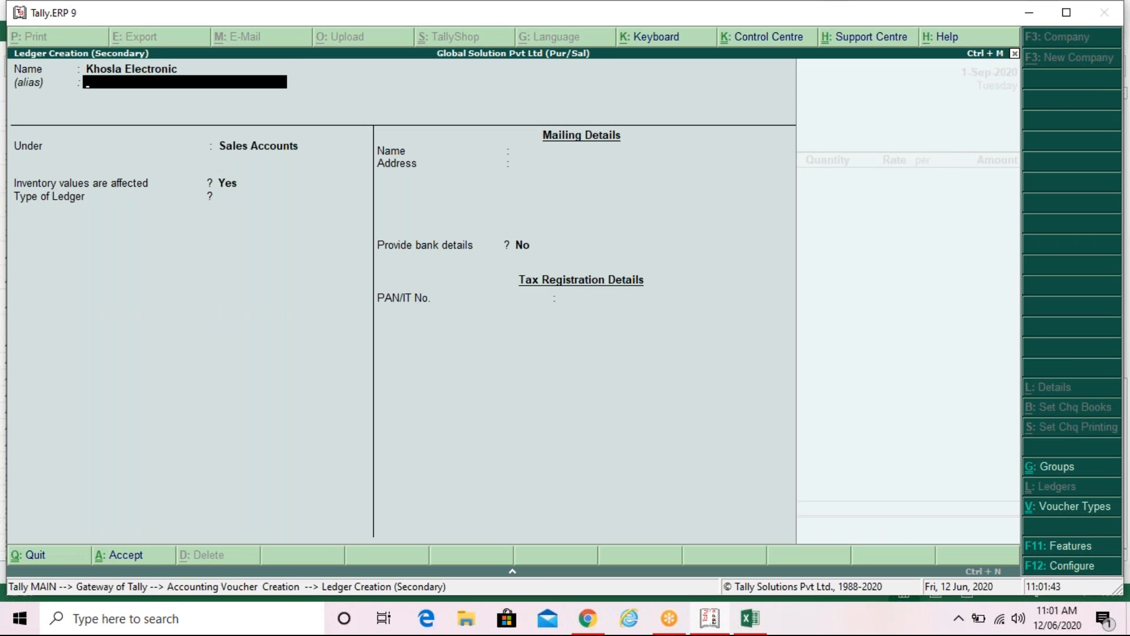
pyautogui.press('Return')
pyautogui.write('S')
pyautogui.press('Down')
pyautogui.press('Down')
pyautogui.press('Down')
pyautogui.press('Down')
pyautogui.press('Return')
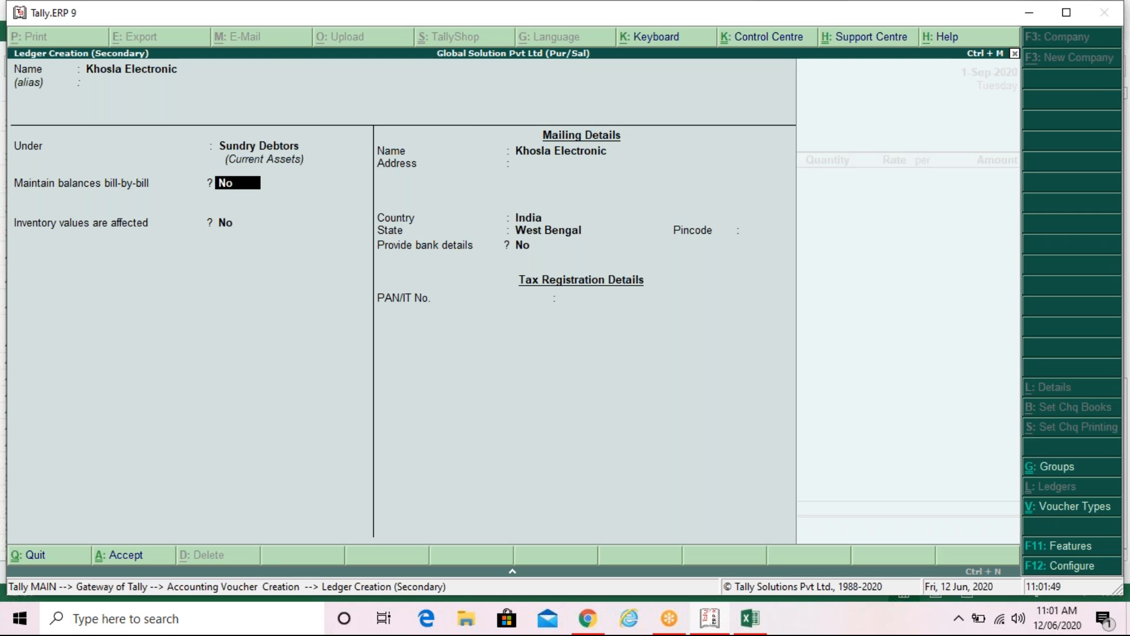
# Enable bill-by-bill balances for the Khosla Electronic ledger, keep its remaining details at their defaults, and save it.
pyautogui.write('y')
pyautogui.press('Return')
pyautogui.press('Return')
pyautogui.press('Return')
pyautogui.press('Return')
pyautogui.press('Return')
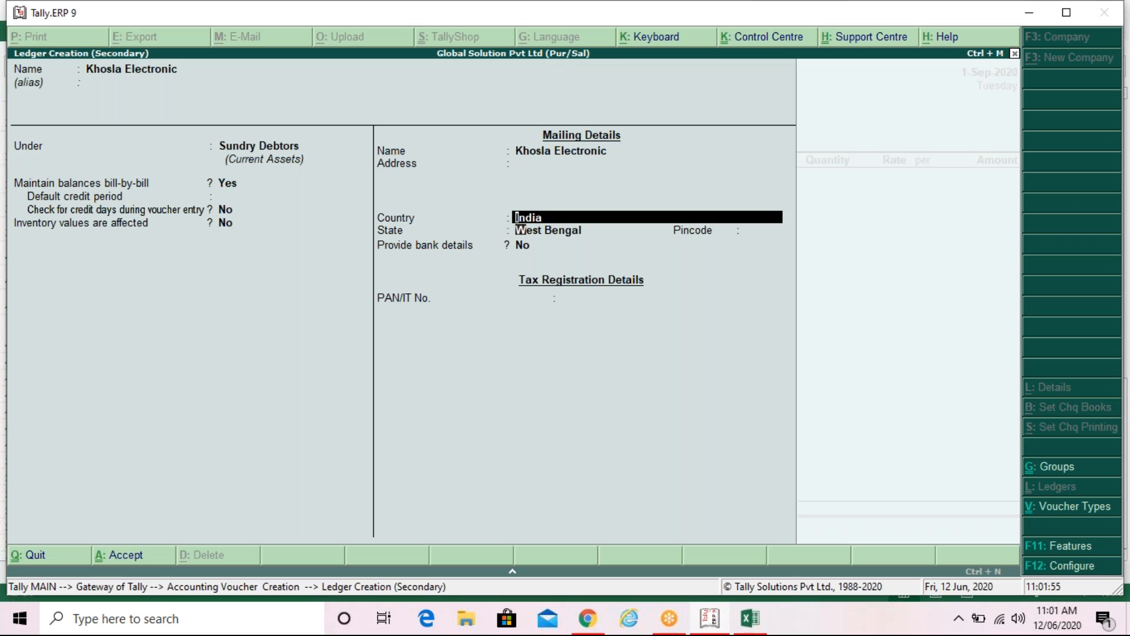
pyautogui.press('Return')
pyautogui.press('Return')
pyautogui.press('Return')
pyautogui.press('Return')
pyautogui.press('Return')
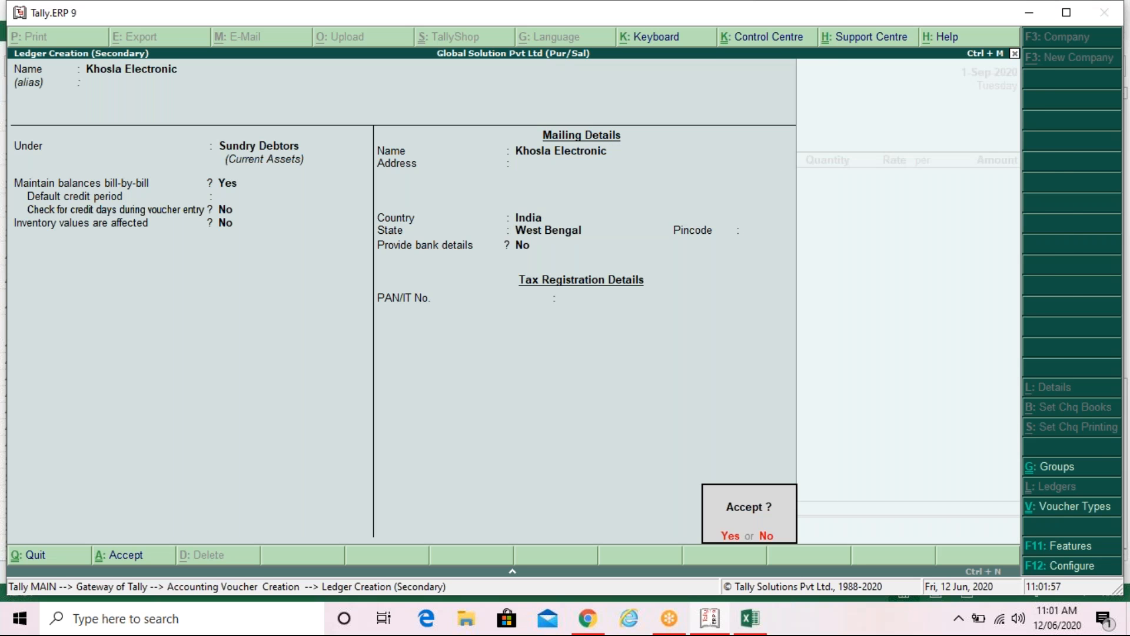
pyautogui.press('Return')
pyautogui.press('Return')
pyautogui.press('Return')
pyautogui.press('Return')
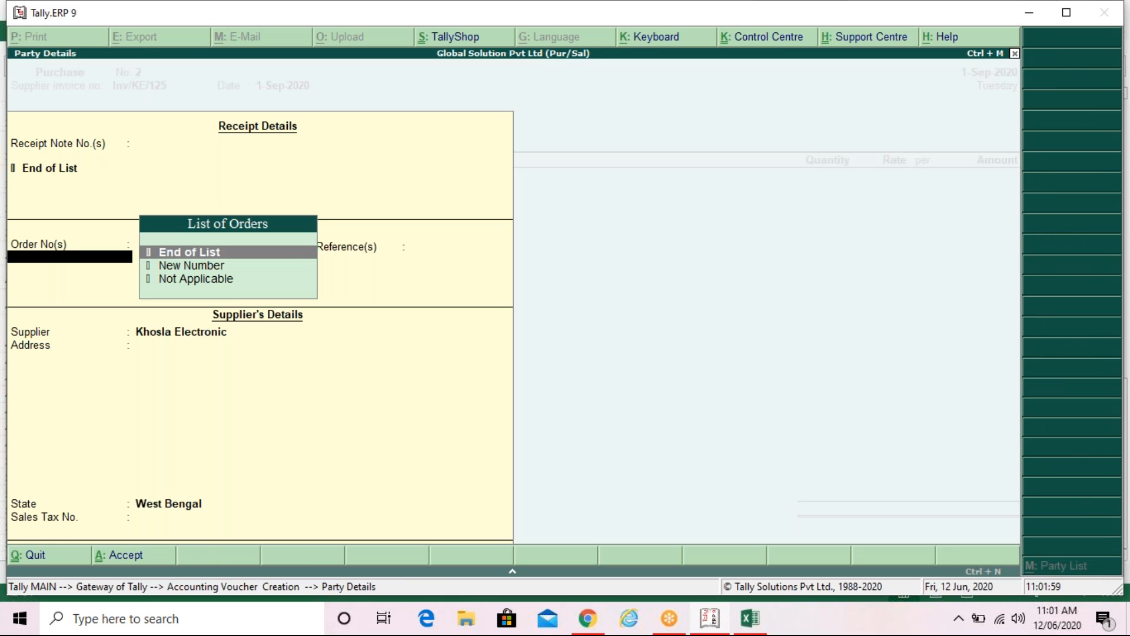
pyautogui.press('BackSpace')
pyautogui.press('BackSpace')
pyautogui.press('BackSpace')
pyautogui.press('BackSpace')
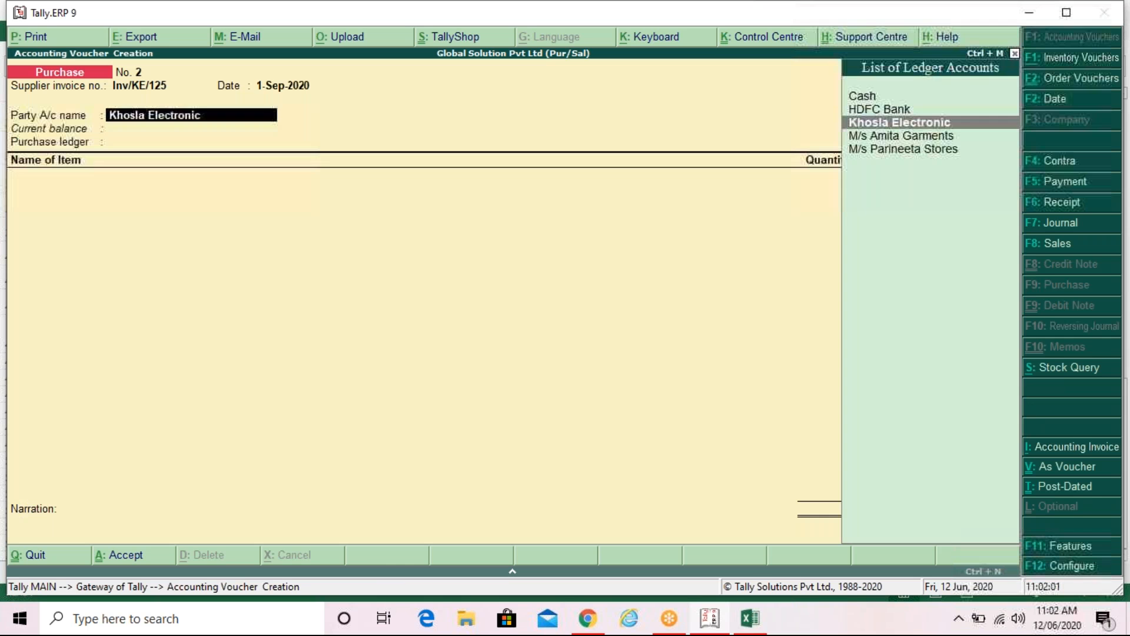
# Accept Khosla Electronic's party details without receipt note or order numbers, and choose Purchase as the purchase ledger.
pyautogui.press('Return')
pyautogui.press('Return')
pyautogui.press('Return')
pyautogui.press('Return')
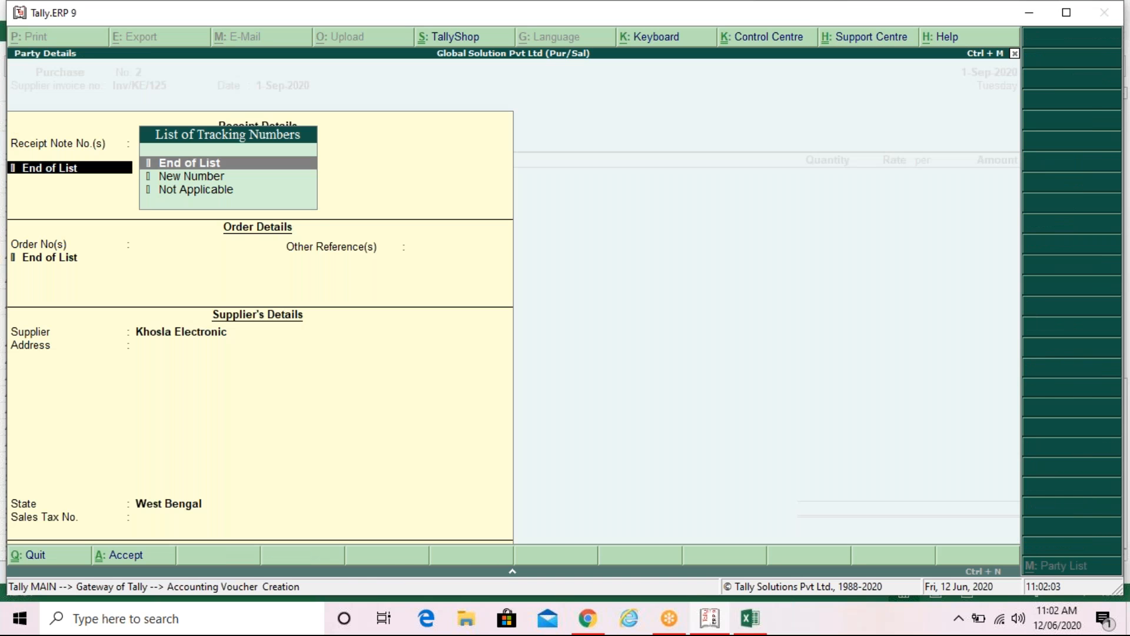
pyautogui.press('Return')
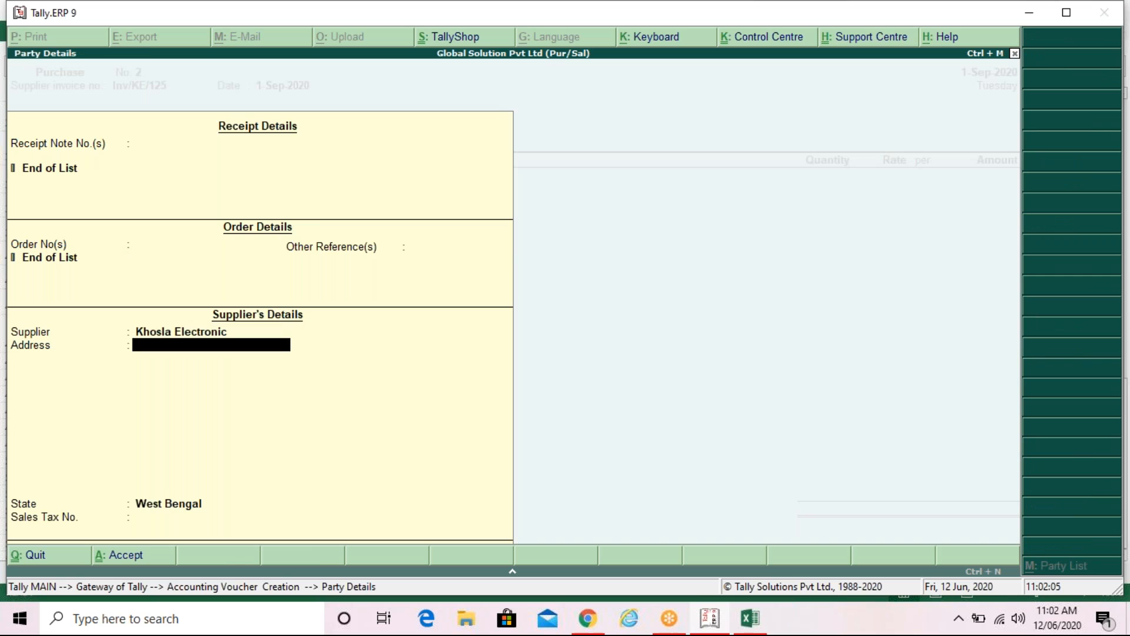
pyautogui.press('Return')
pyautogui.press('Return')
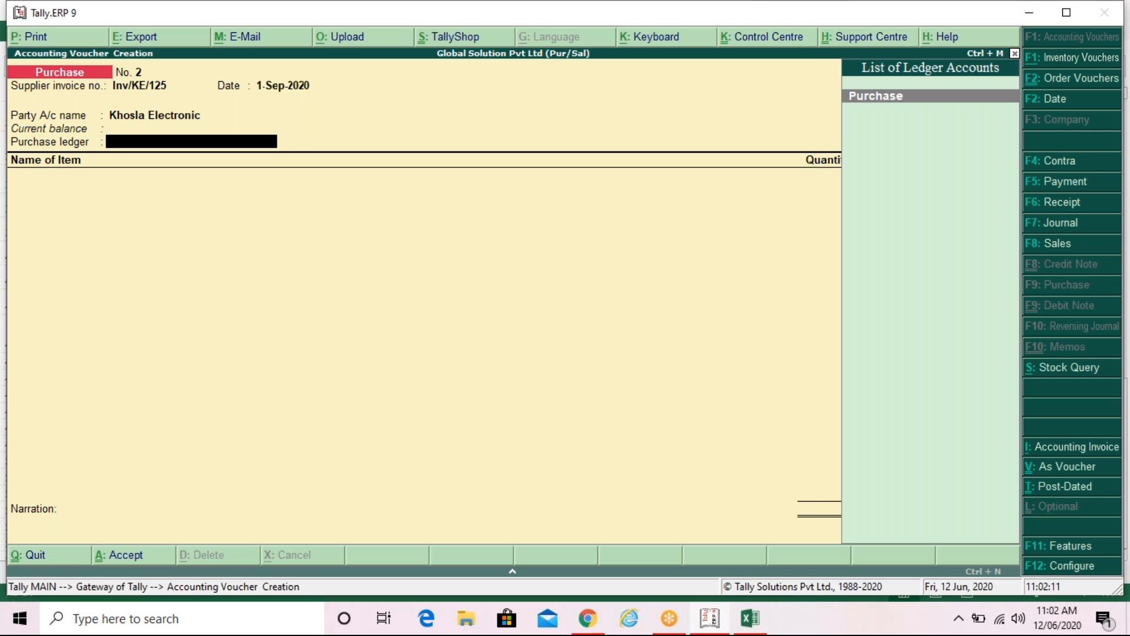
pyautogui.press('Return')
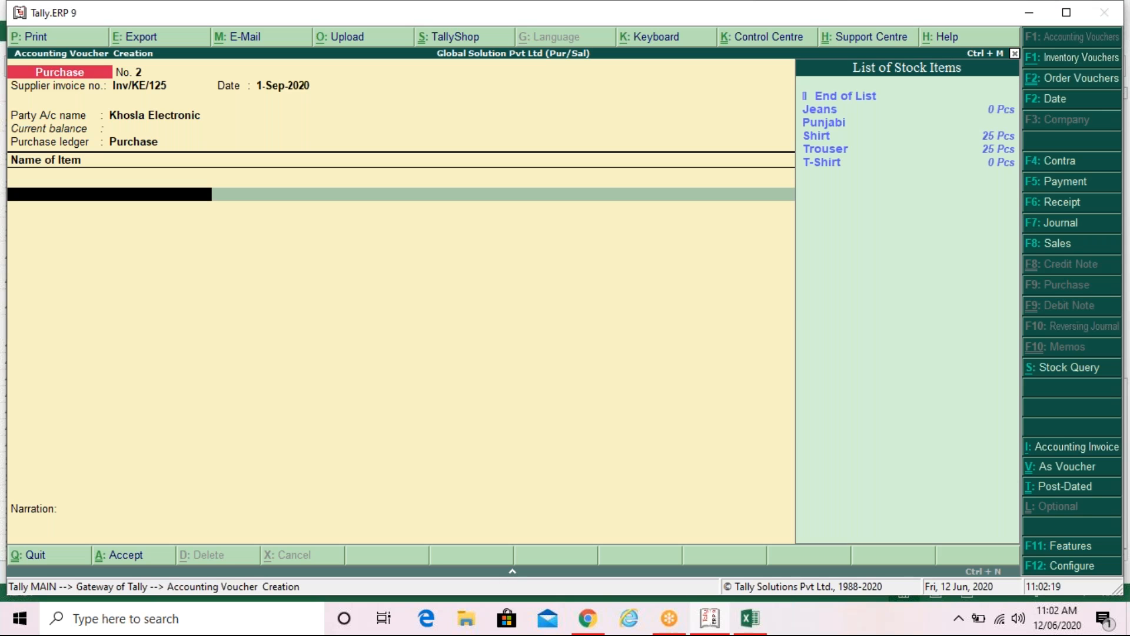
# Alter the Khosla Electronic ledger from within the voucher to place it under Sundry Creditors, and save it.
pyautogui.press('BackSpace')
pyautogui.press('BackSpace')
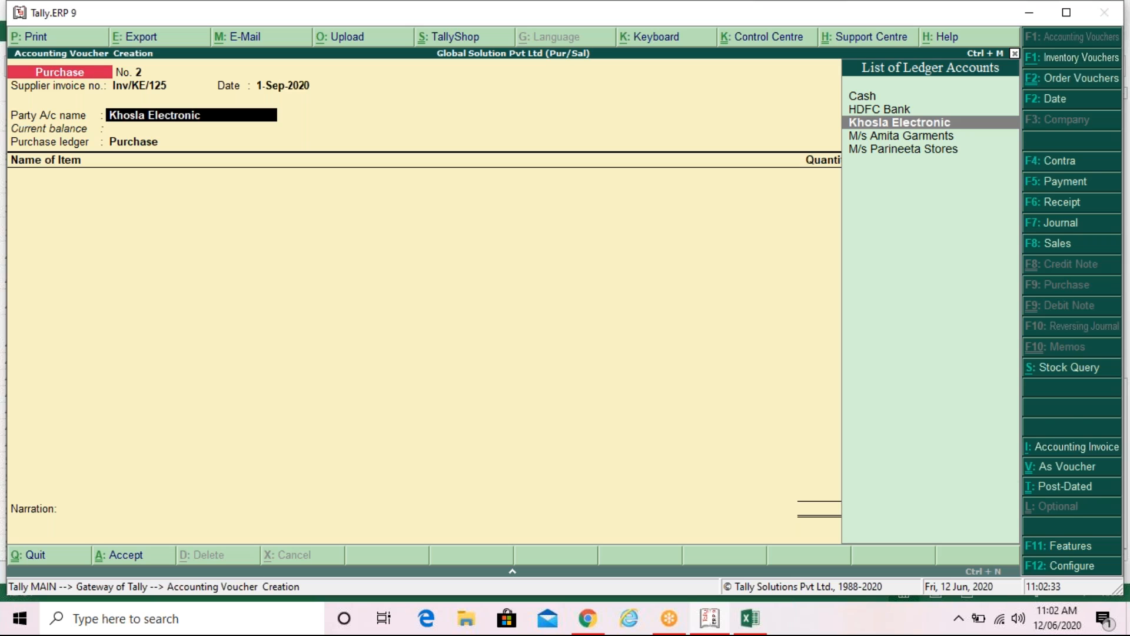
pyautogui.press('Return')
pyautogui.press('Escape')
pyautogui.hotkey('ctrl', 'Return')
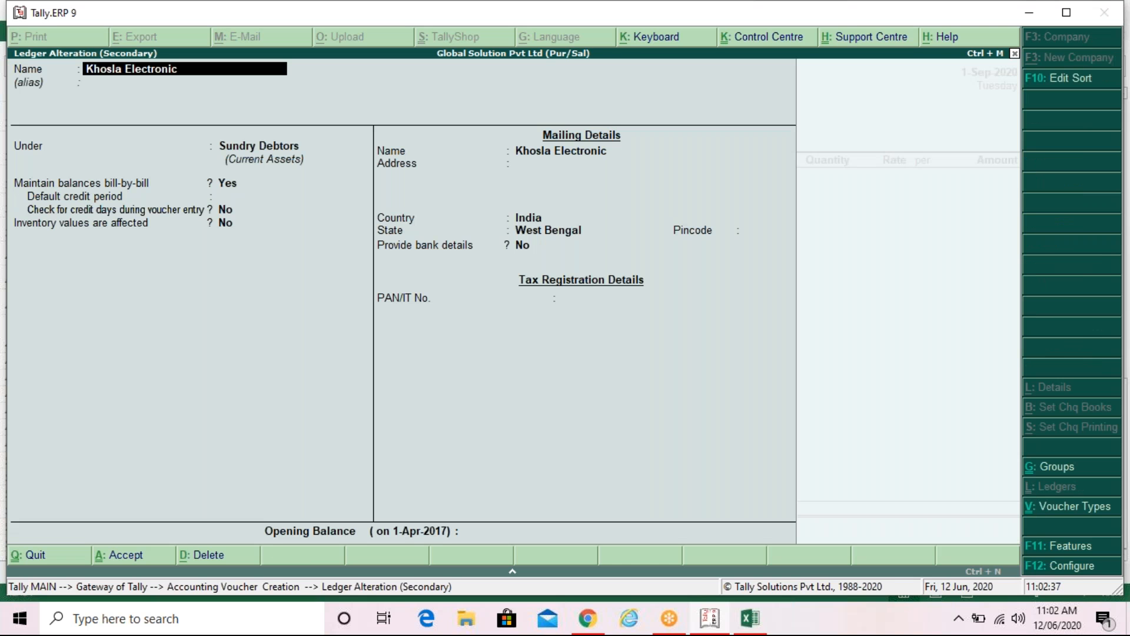
pyautogui.press('Return')
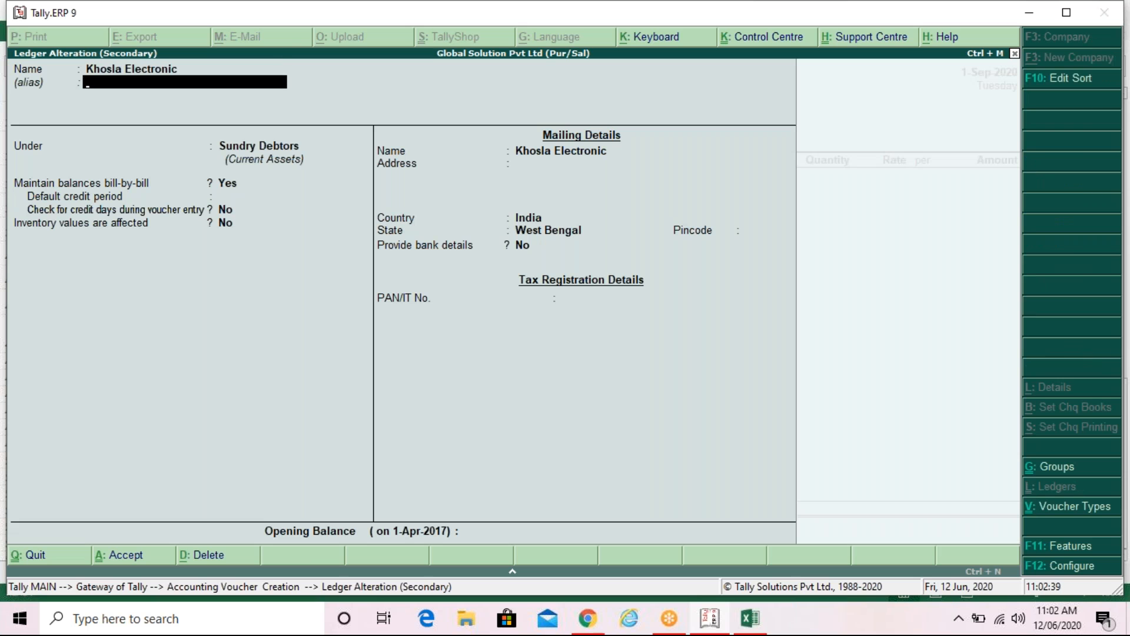
pyautogui.press('Return')
pyautogui.press('Up')
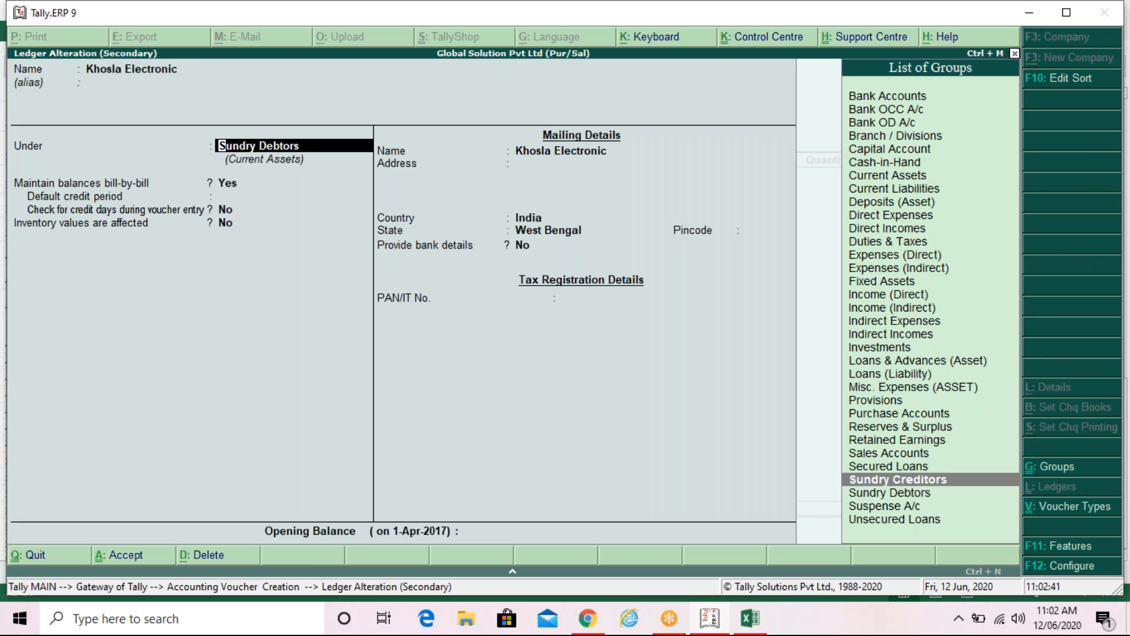
pyautogui.press('Return')
pyautogui.press('Return')
pyautogui.press('Return')
pyautogui.press('Return')
pyautogui.press('Return')
pyautogui.press('Return')
pyautogui.press('Return')
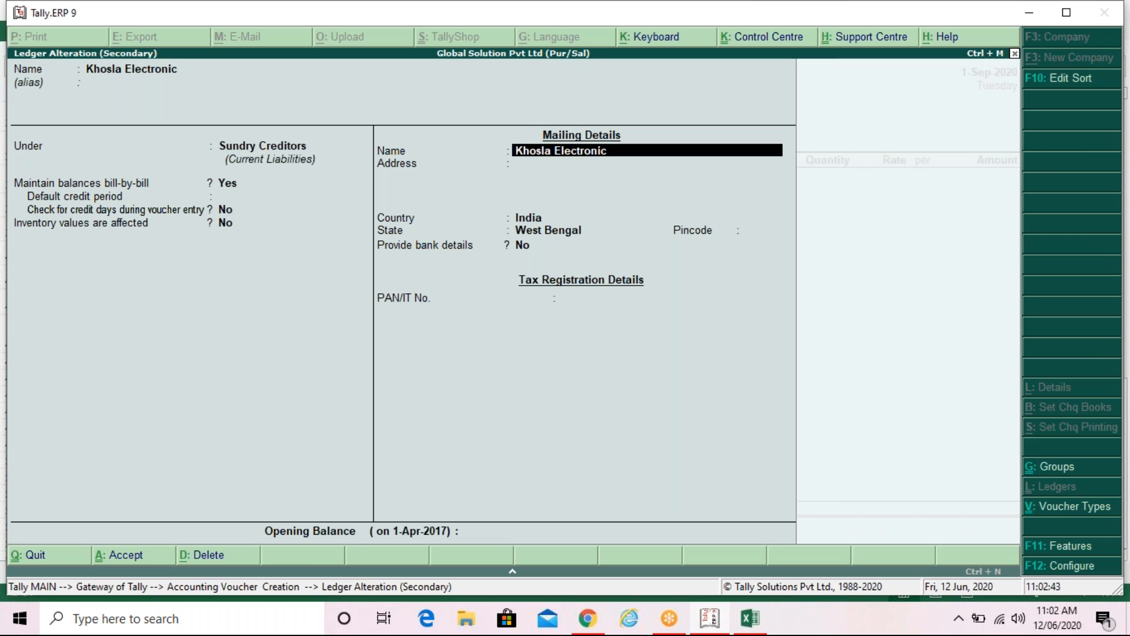
pyautogui.press('Return')
pyautogui.press('Return')
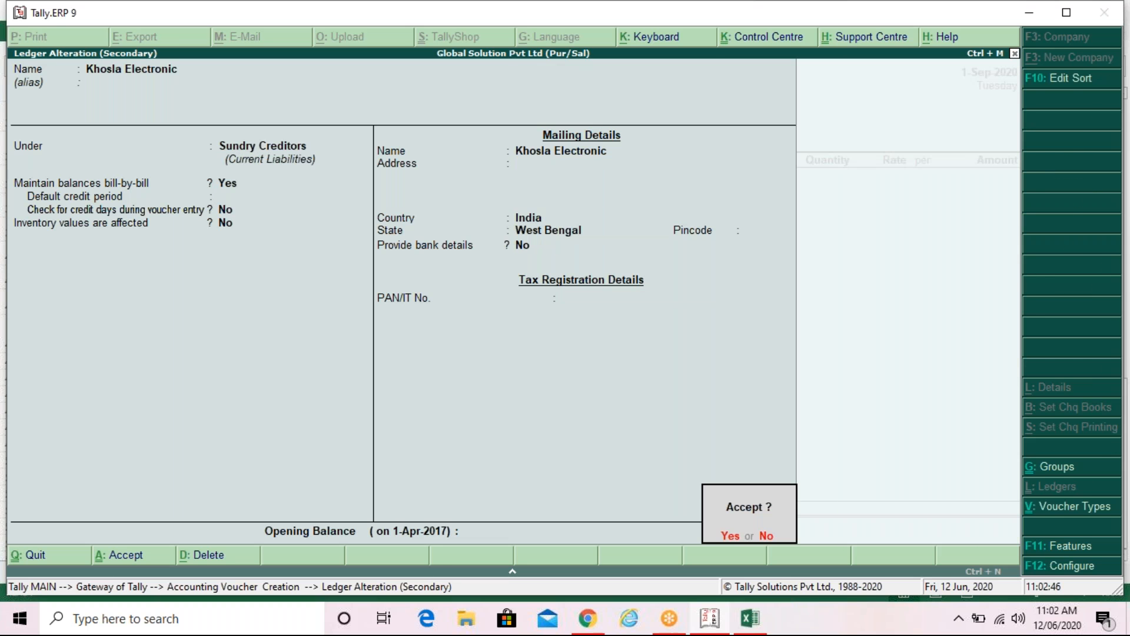
pyautogui.press('Return')
# Accept the supplier's party details for Khosla Electronic again and keep Purchase as the purchase ledger.
pyautogui.press('Return')
pyautogui.press('Return')
pyautogui.press('Return')
pyautogui.press('Return')
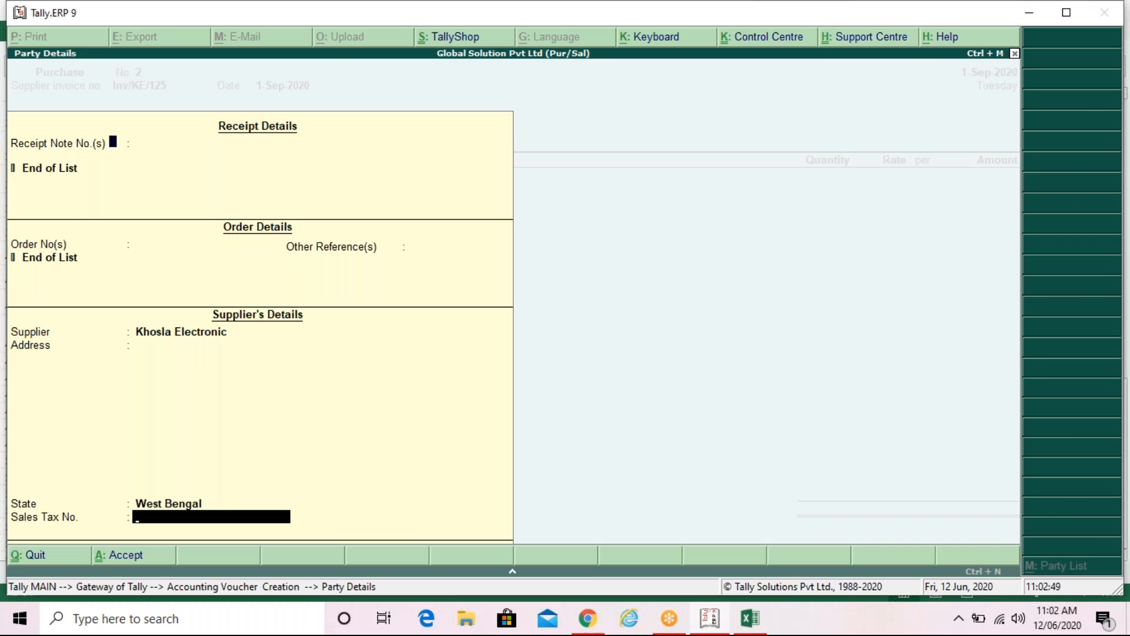
pyautogui.press('Return')
pyautogui.press('Return')
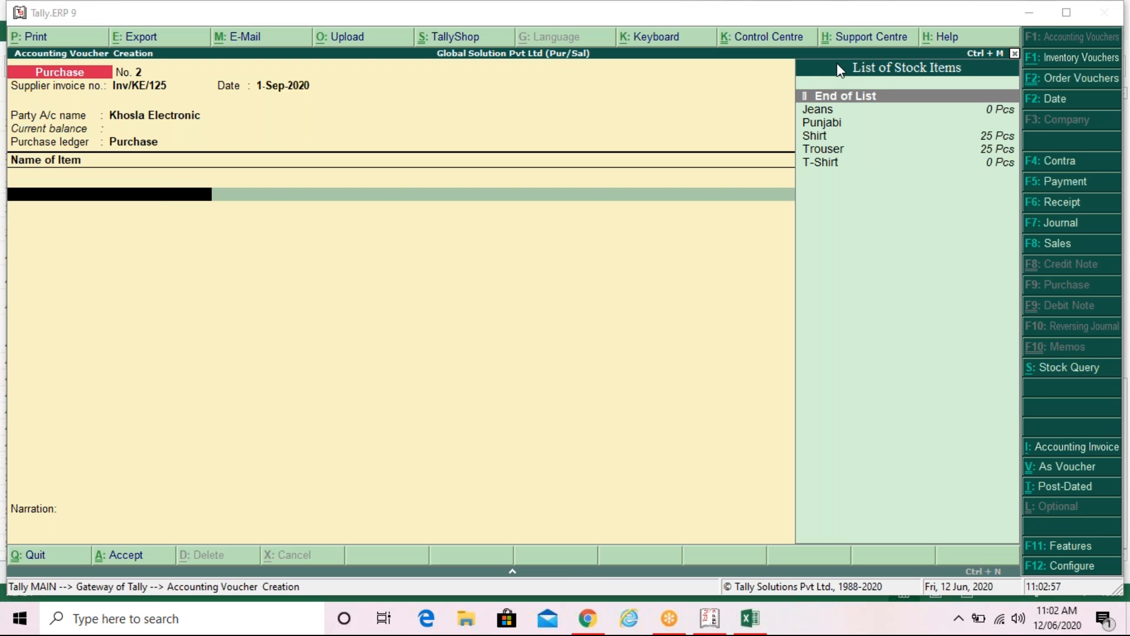
# Start a new stock item from the voucher's item line and name it 1.5 Ton Samsung Inverter AC.
pyautogui.click(210, 202)
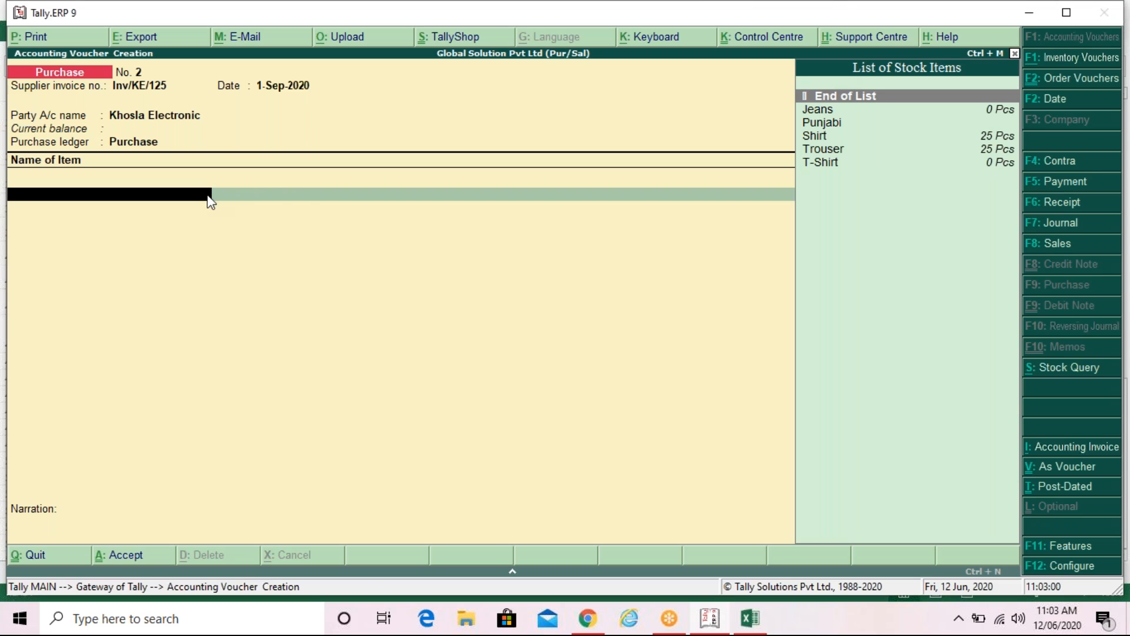
pyautogui.hotkey('alt', 'c')
pyautogui.write('1.5')
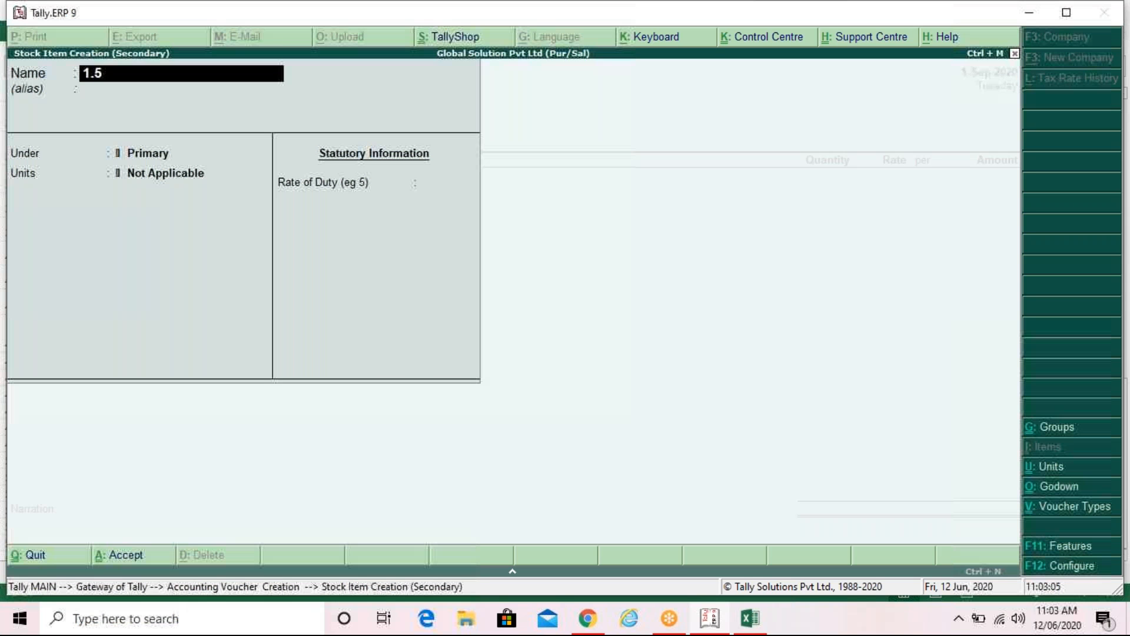
pyautogui.write(' Ton Samsung Invterer')
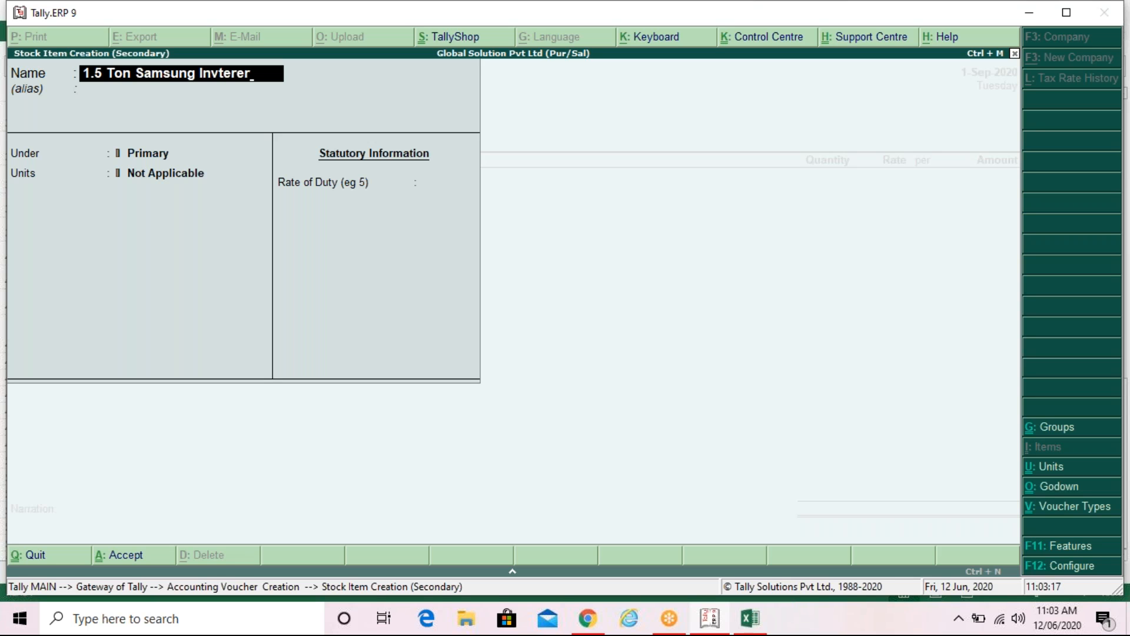
pyautogui.press('BackSpace')
pyautogui.press('BackSpace')
pyautogui.press('BackSpace')
pyautogui.press('BackSpace')
pyautogui.press('BackSpace')
pyautogui.write('erter AC')
pyautogui.press('Return')
# Keep the new stock item under Primary, set its unit to Pcs, and save it.
pyautogui.press('Return')
pyautogui.press('Return')
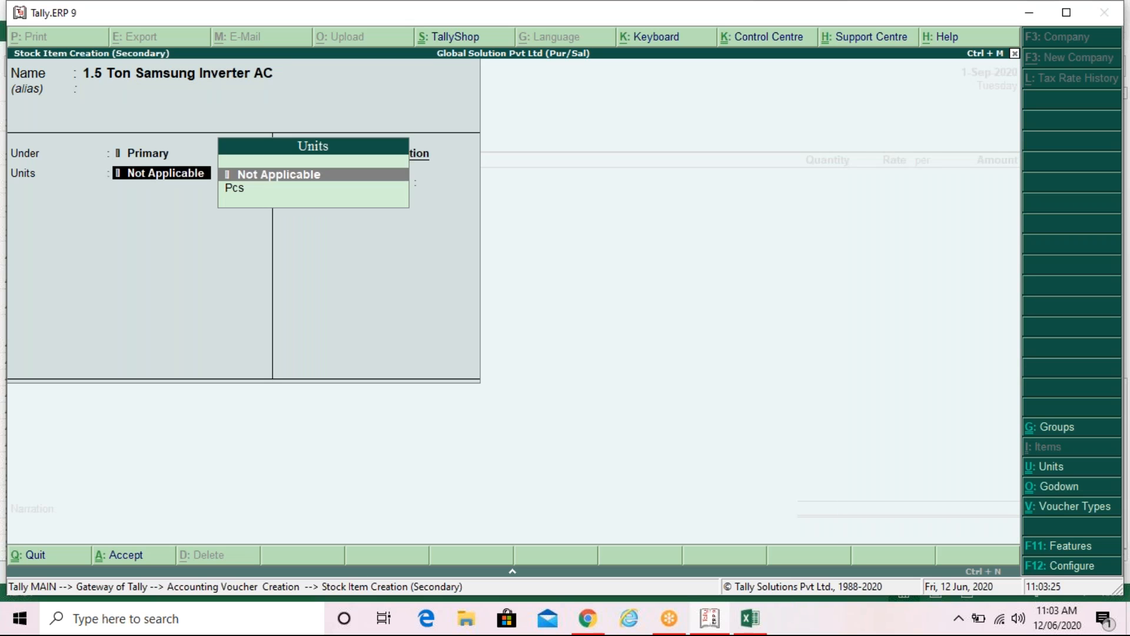
pyautogui.press('Down')
pyautogui.press('Return')
pyautogui.press('Return')
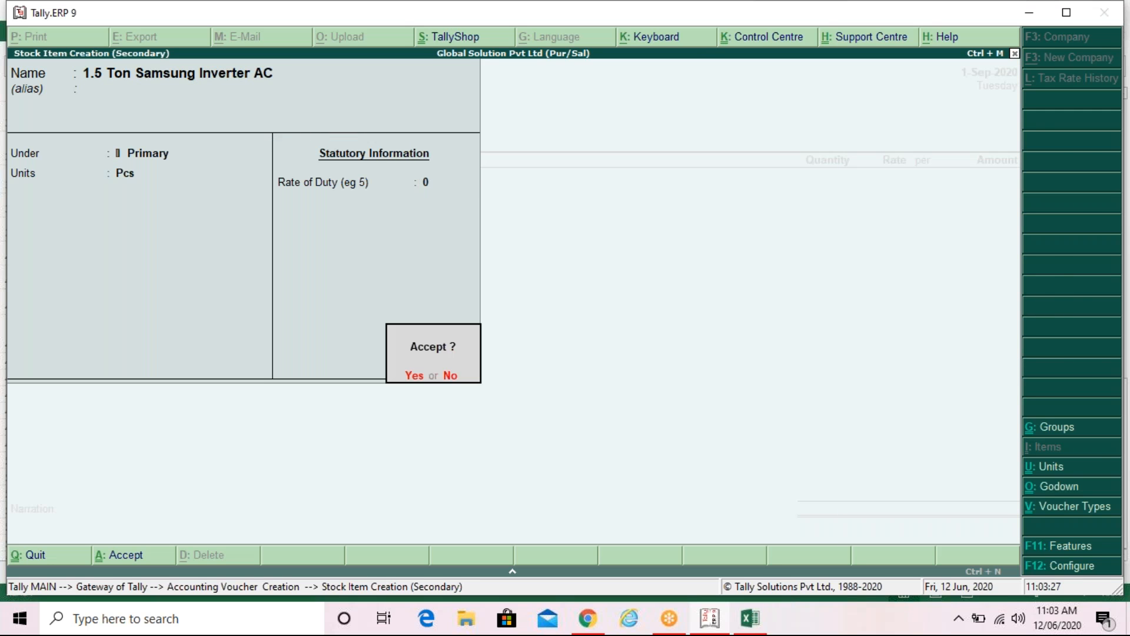
pyautogui.press('Return')
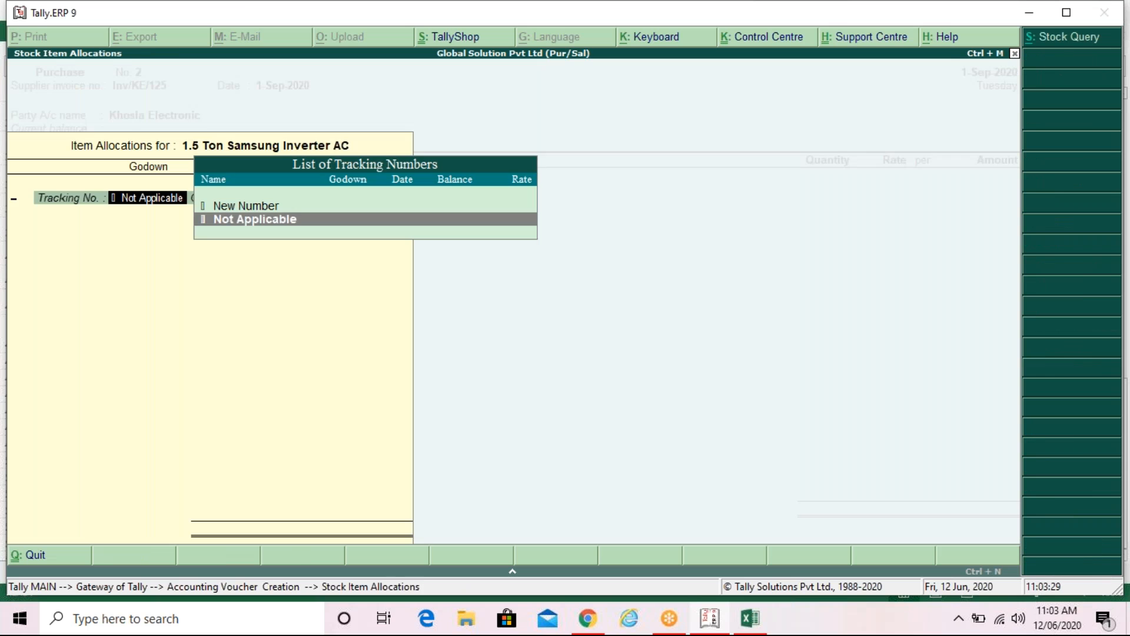
pyautogui.press('Escape')
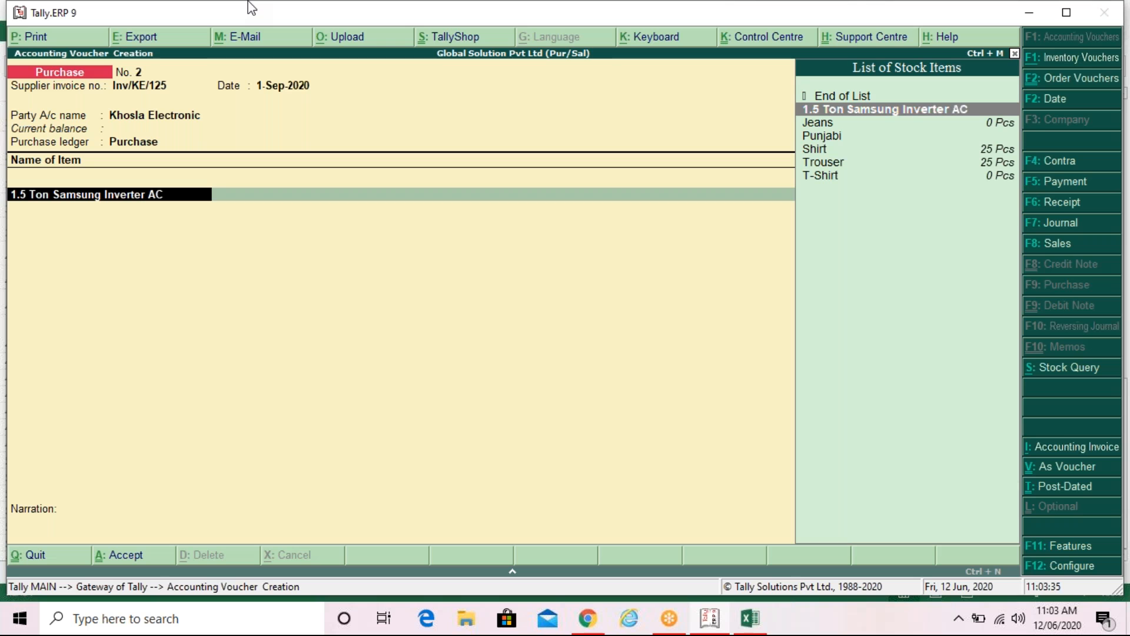
pyautogui.press('Return')
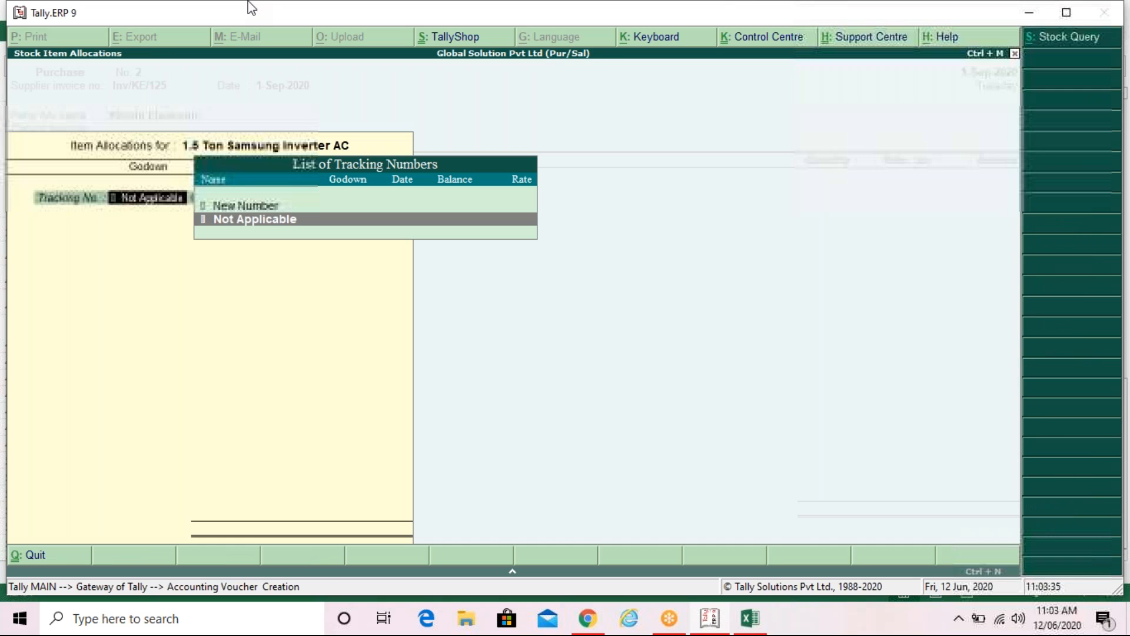
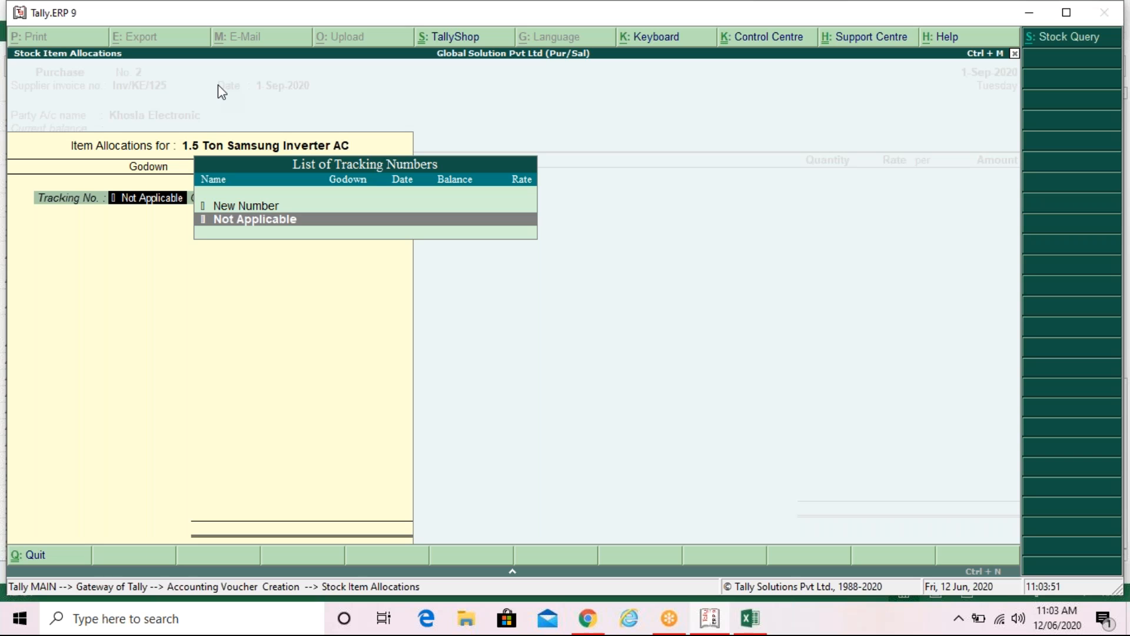
pyautogui.press('Up')
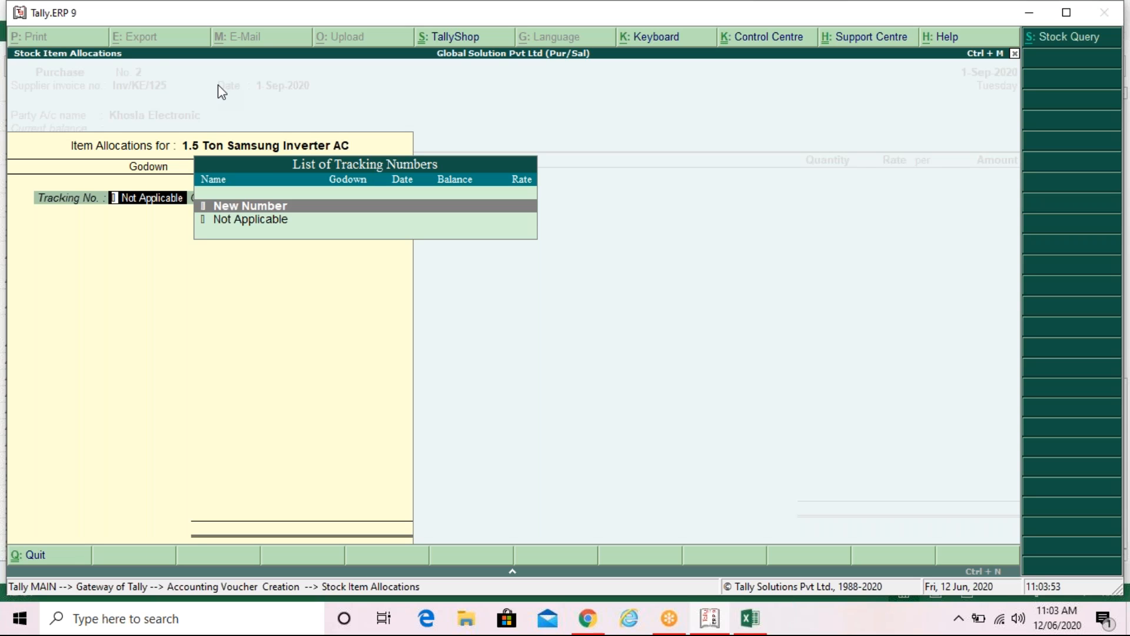
pyautogui.press('Return')
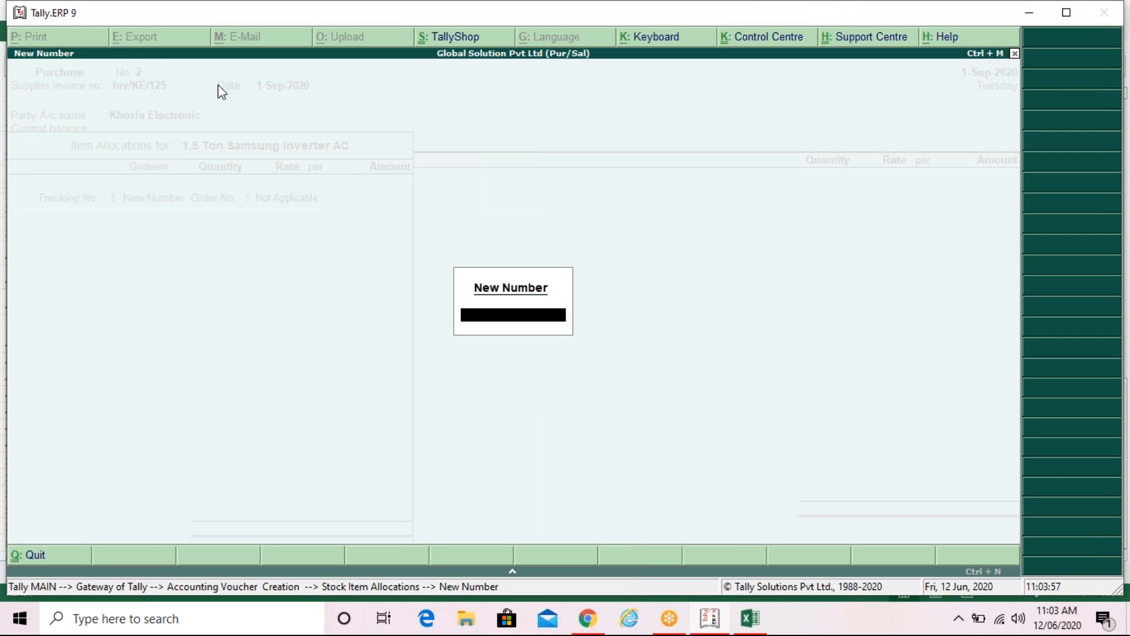
pyautogui.press('Escape')
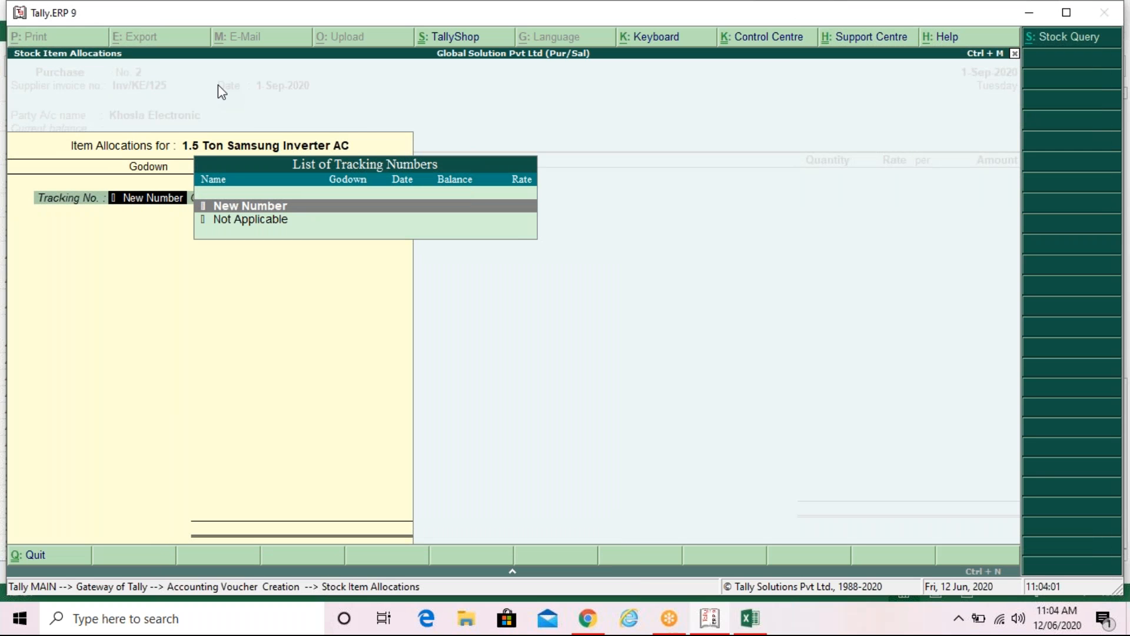
# Set both the tracking number and the order number to Not Applicable in the AC's item allocation.
pyautogui.press('Down')
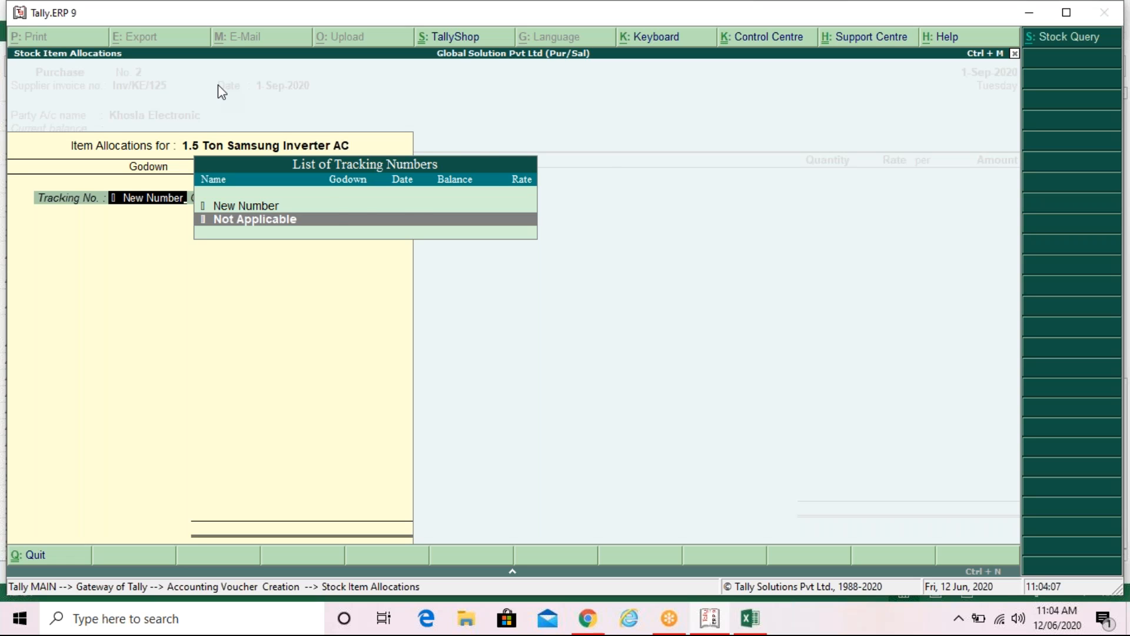
pyautogui.press('Return')
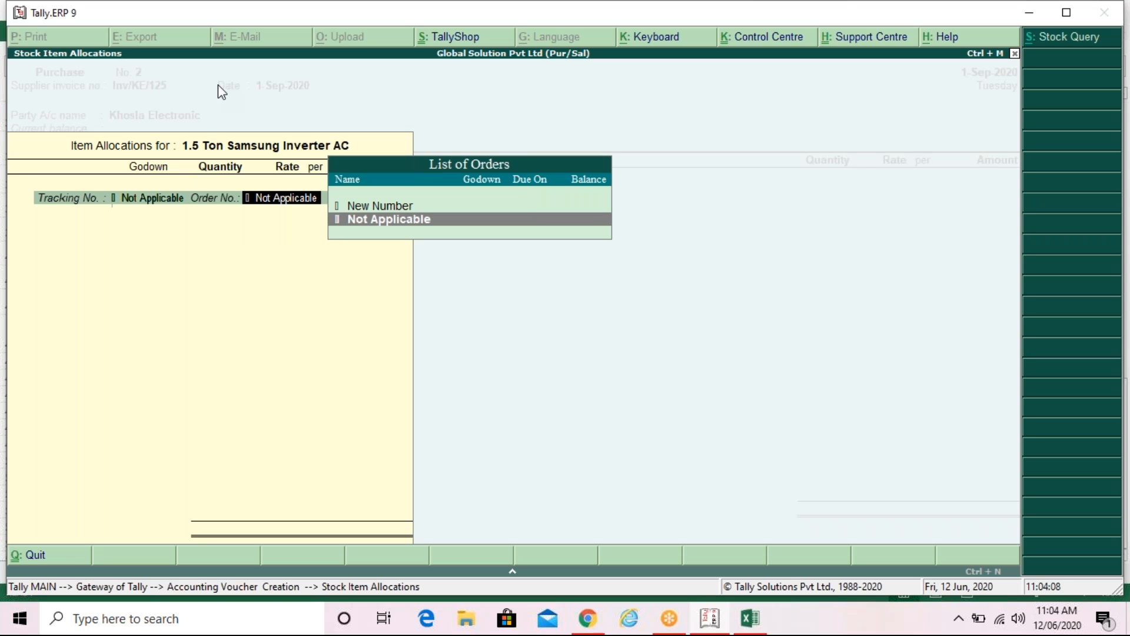
pyautogui.press('Return')
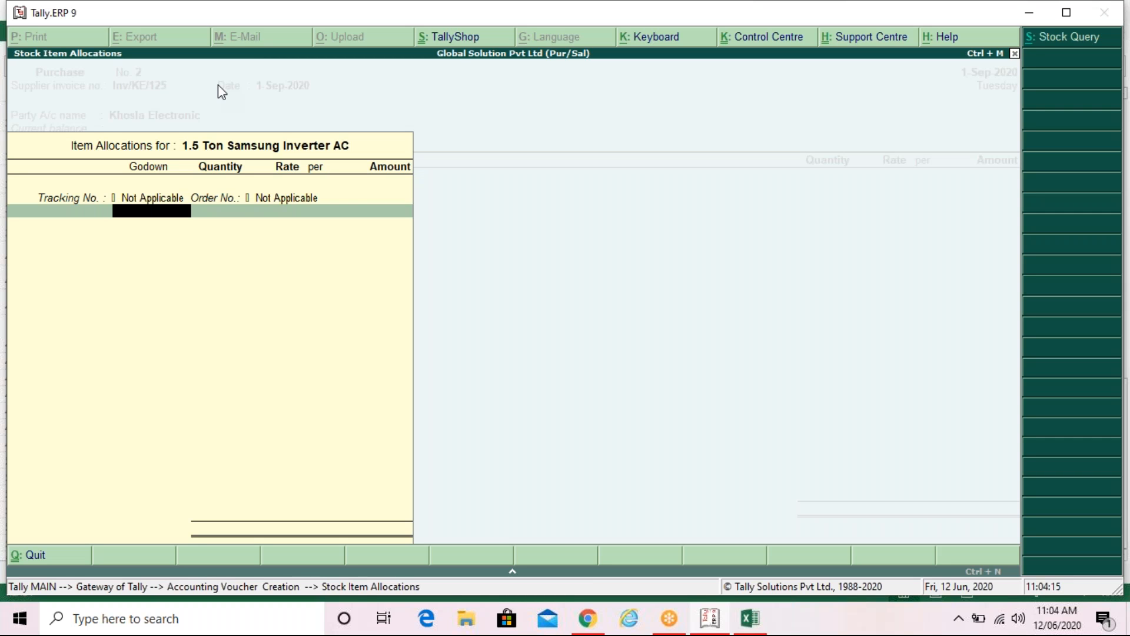
# Allocate 5 Pcs of the AC to the Gariahat godown at a rate of 38,000 per piece.
pyautogui.press('space')
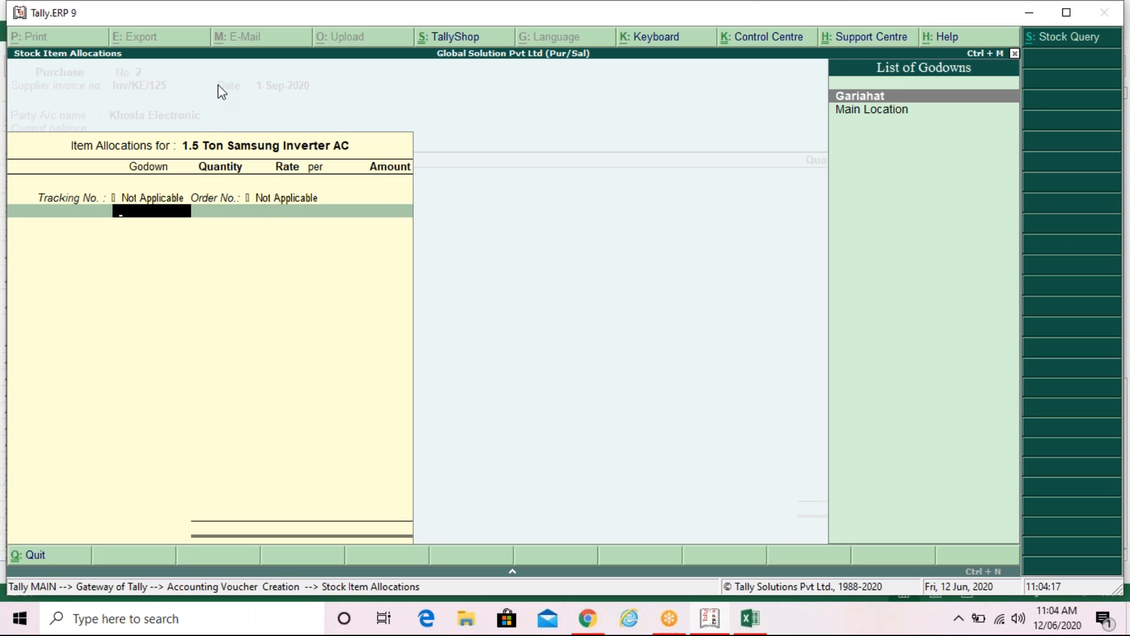
pyautogui.press('Return')
pyautogui.write('5')
pyautogui.press('Return')
pyautogui.write('38')
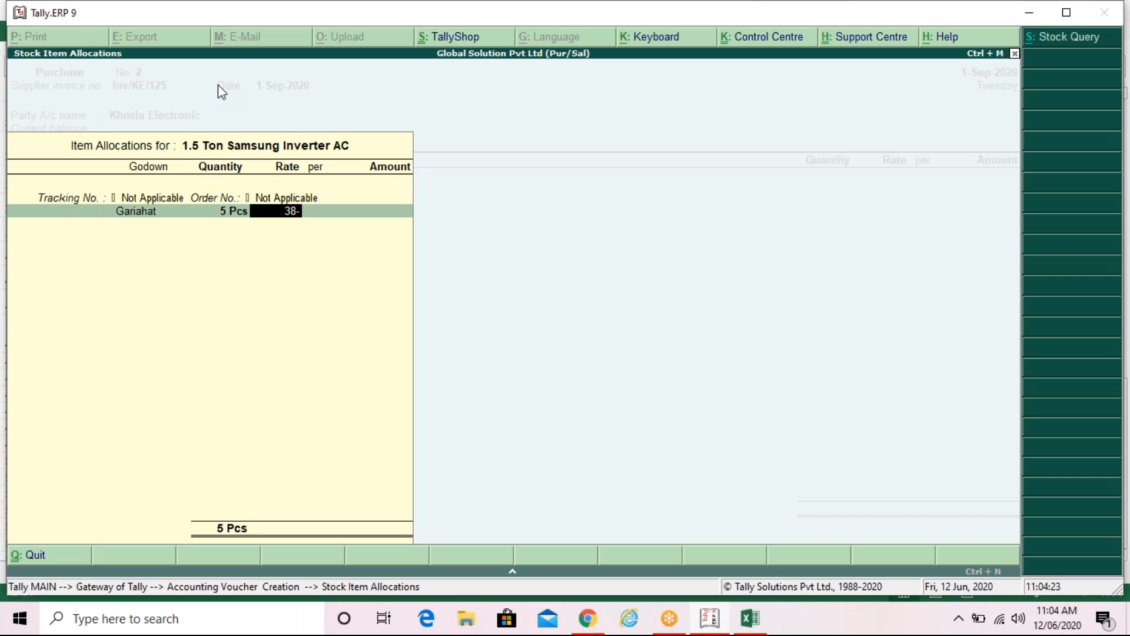
pyautogui.write('000')
pyautogui.press('Return')
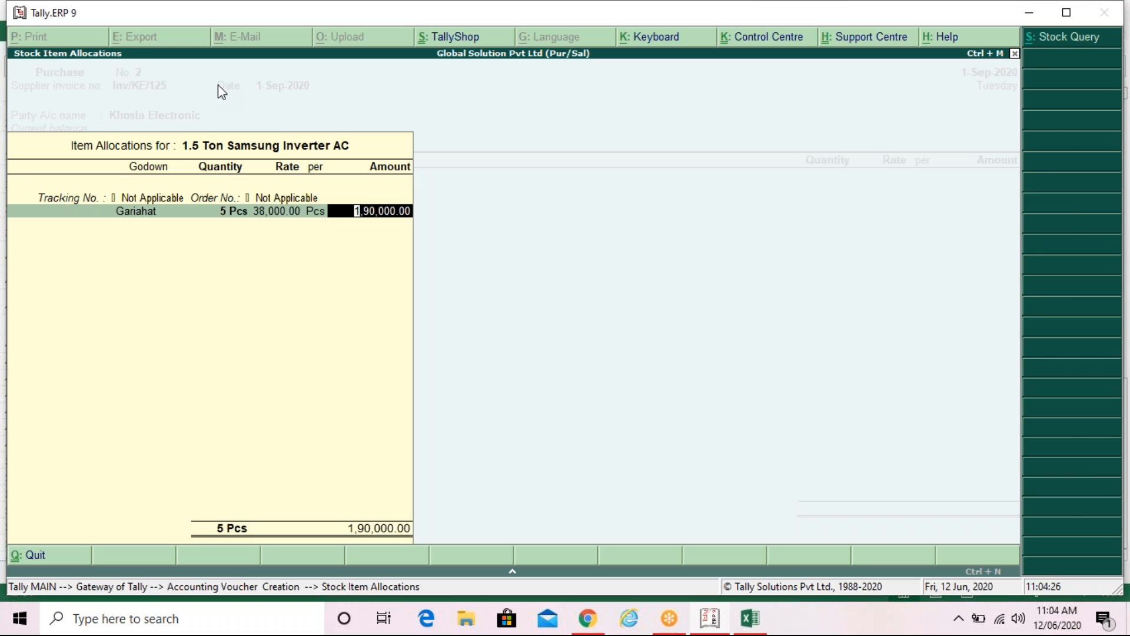
pyautogui.press('Return')
pyautogui.press('Return')
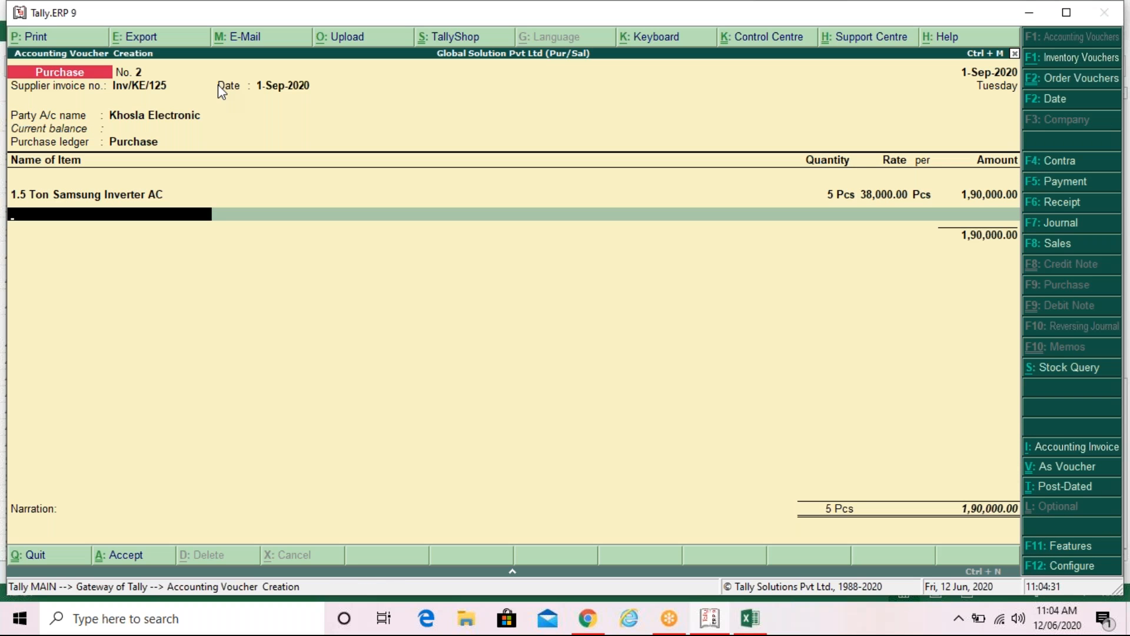
# Create the stock item 7.2 Kg LG Washing Machine from the voucher's item line, under Primary with the unit Pcs.
pyautogui.hotkey('alt', 'c')
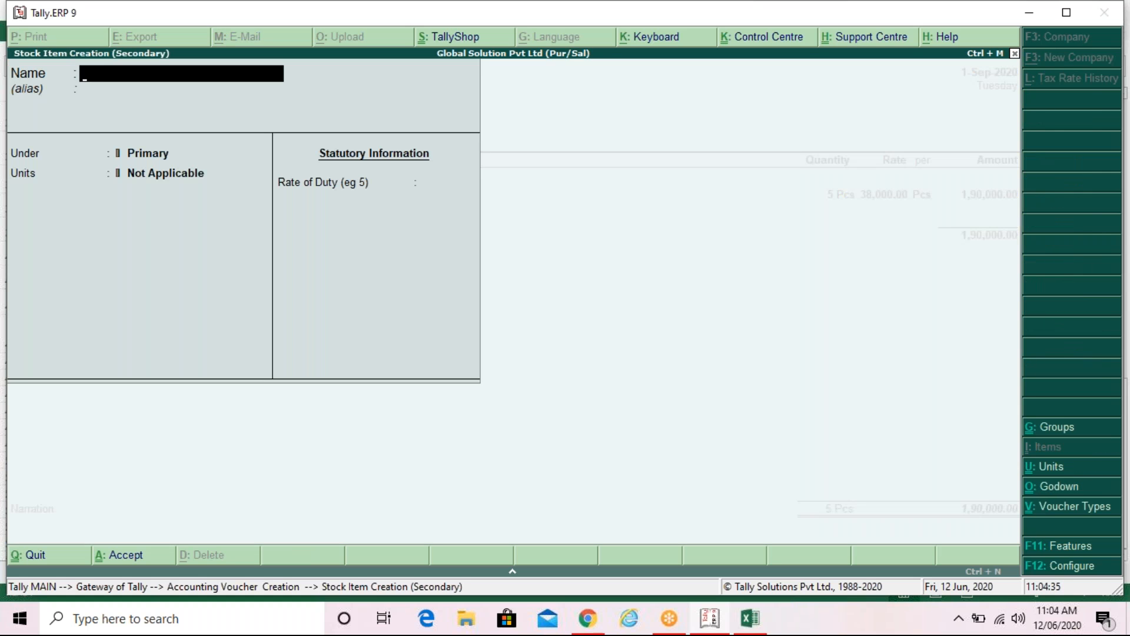
pyautogui.write('7.2 Kg  LG Washing Machine')
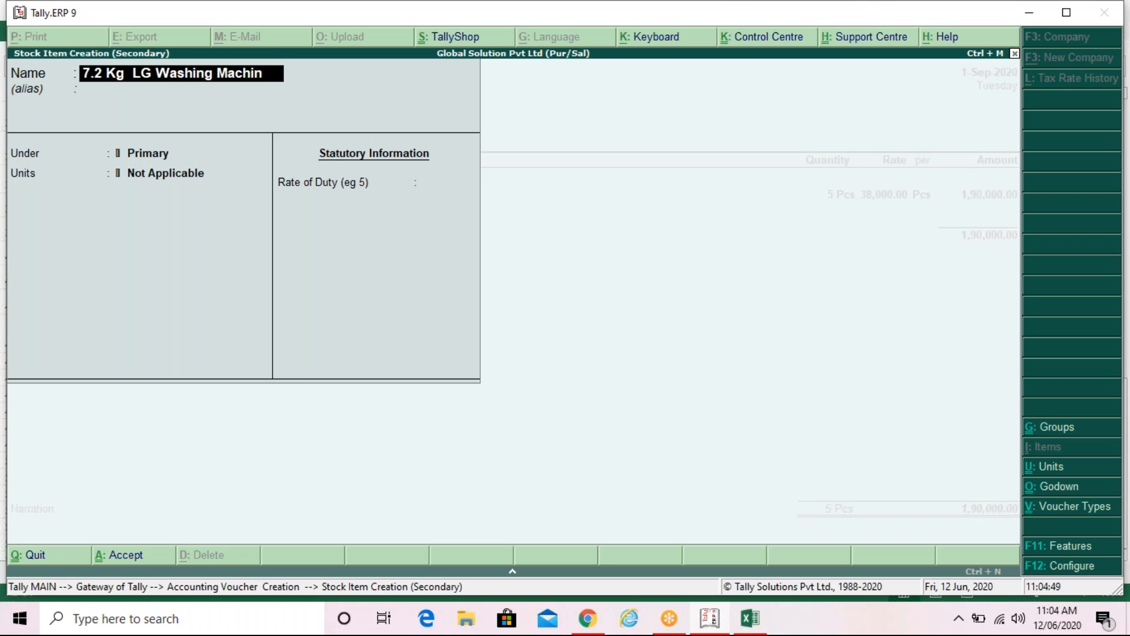
pyautogui.press('Return')
pyautogui.press('Return')
pyautogui.press('Return')
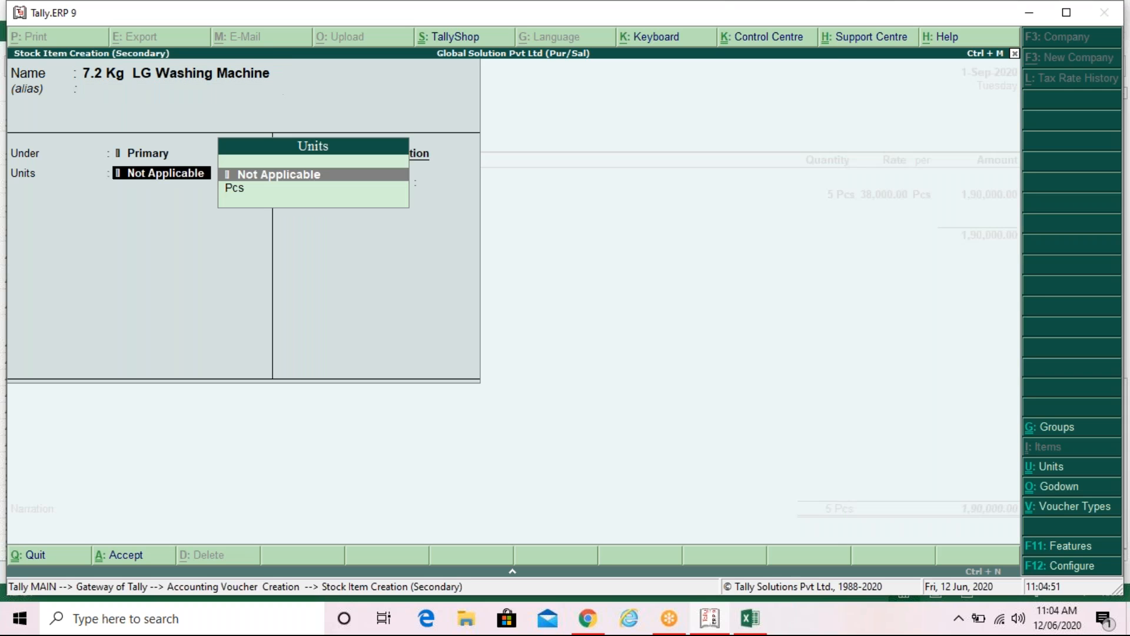
pyautogui.press('Down')
pyautogui.press('Return')
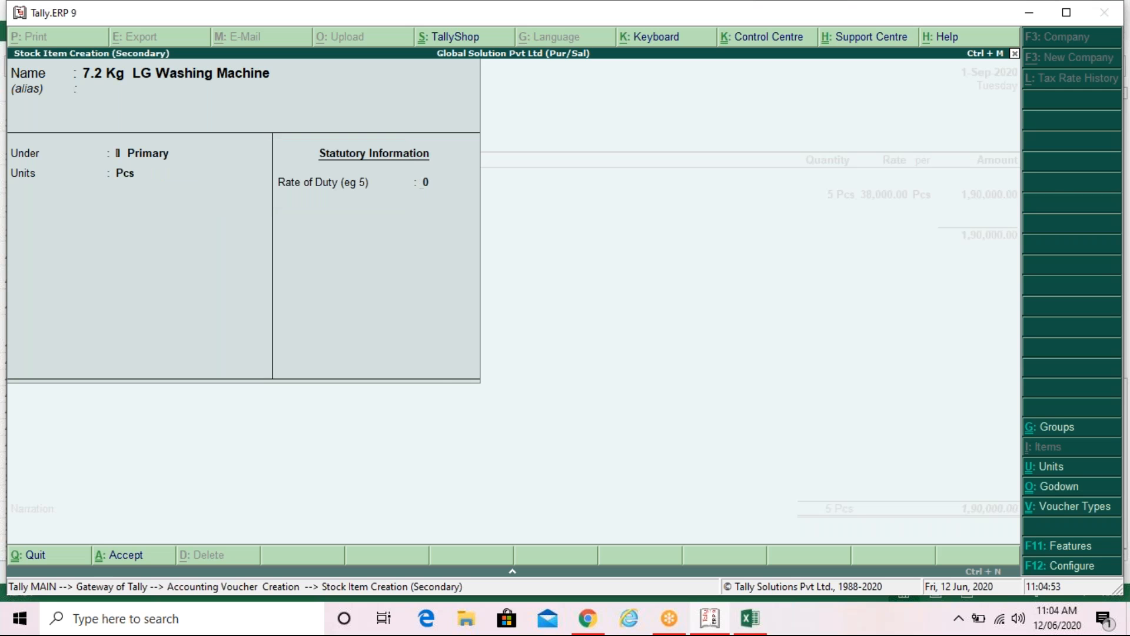
pyautogui.press('Return')
pyautogui.press('Return')
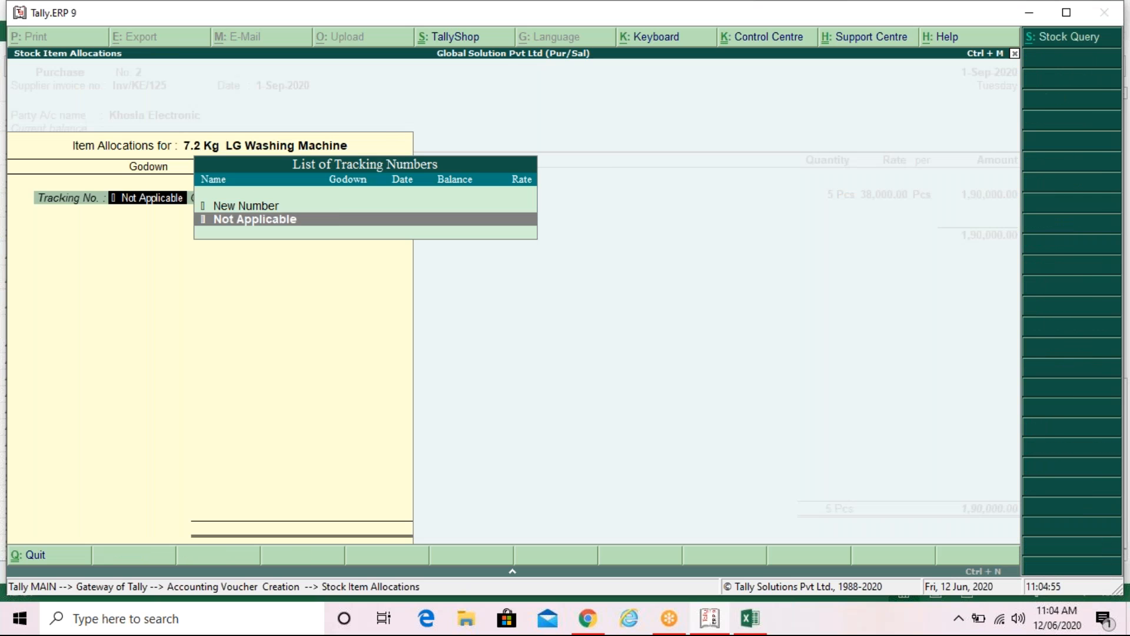
# Allocate 5 Pcs of the washing machine to the Gariahat godown at 12,500 per piece, with tracking and order numbers Not Applicable.
pyautogui.press('Return')
pyautogui.press('Return')
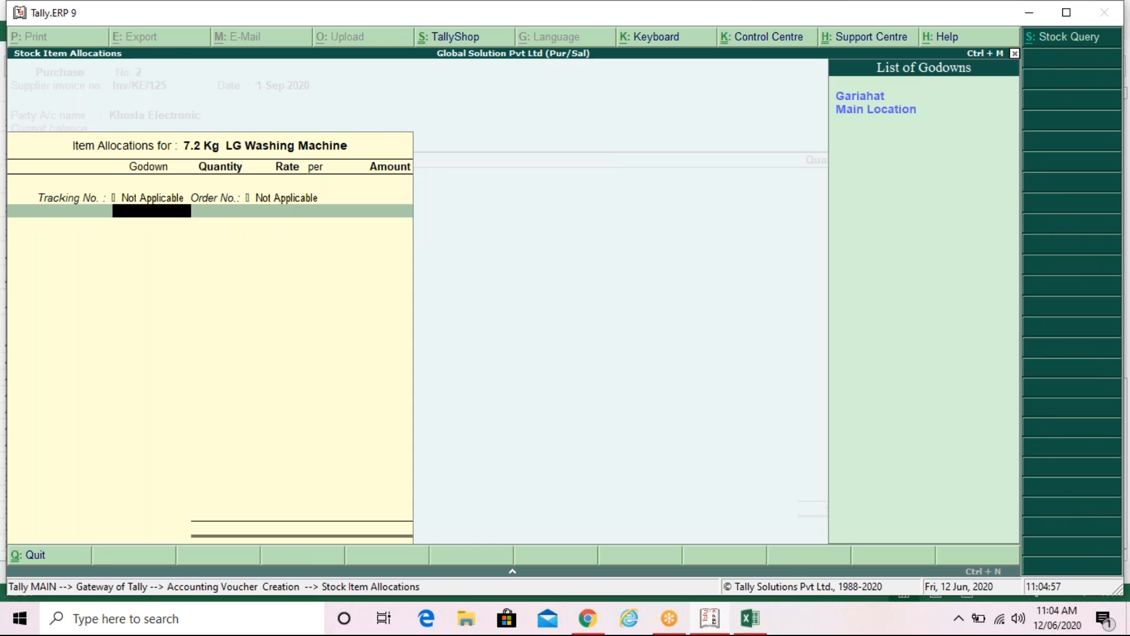
pyautogui.press('Return')
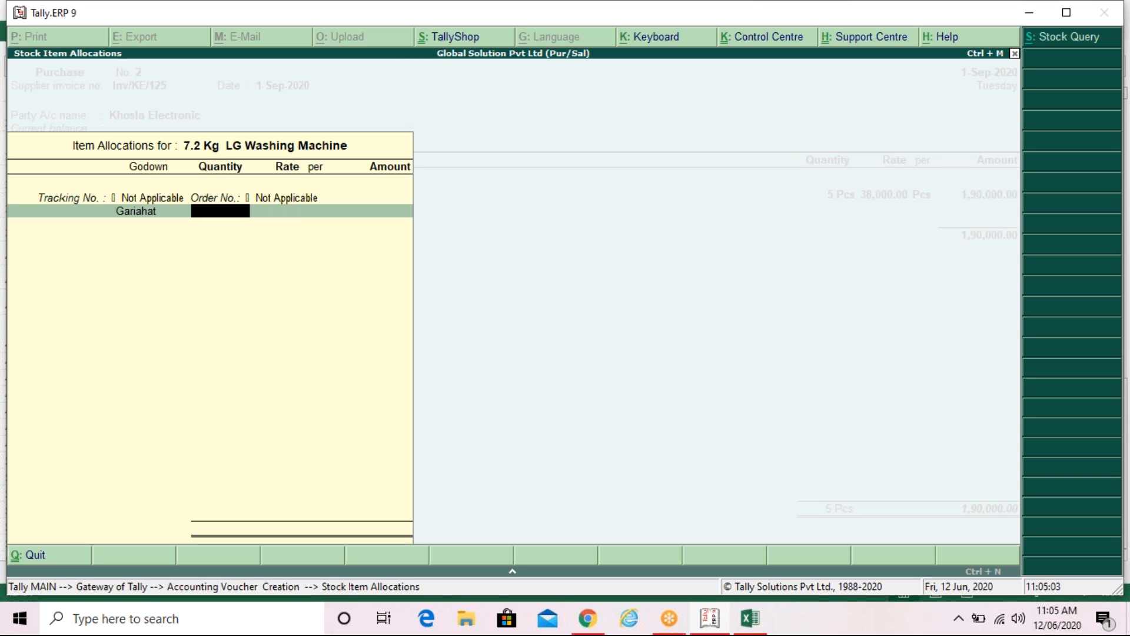
pyautogui.write('5')
pyautogui.press('Return')
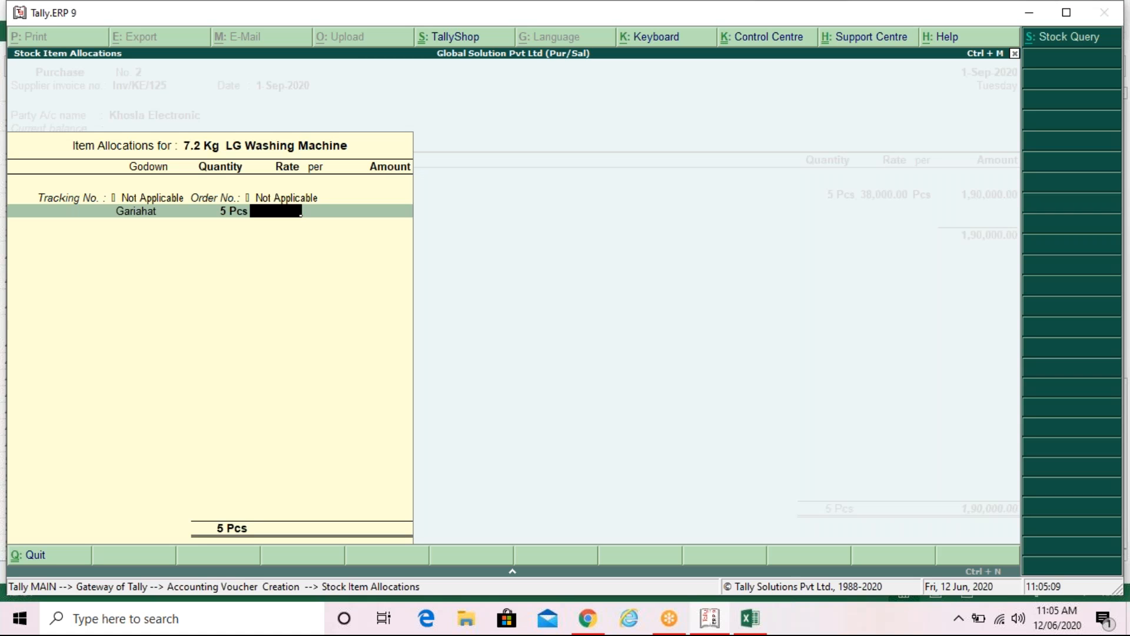
pyautogui.write('12500')
pyautogui.press('Return')
pyautogui.press('Return')
pyautogui.press('Return')
pyautogui.press('Return')
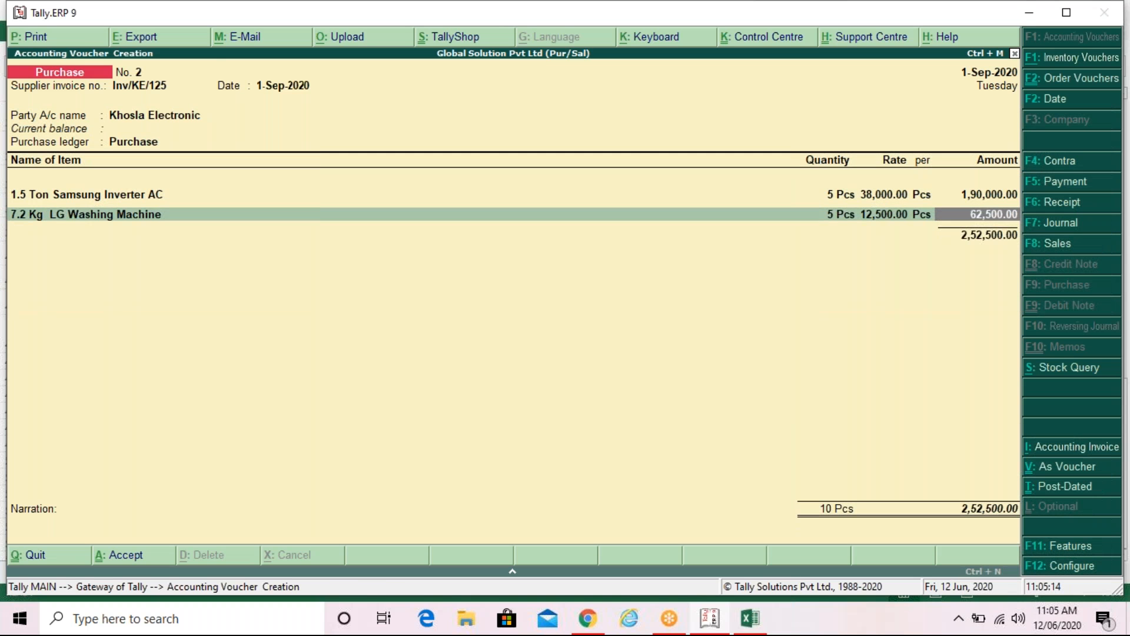
pyautogui.press('Return')
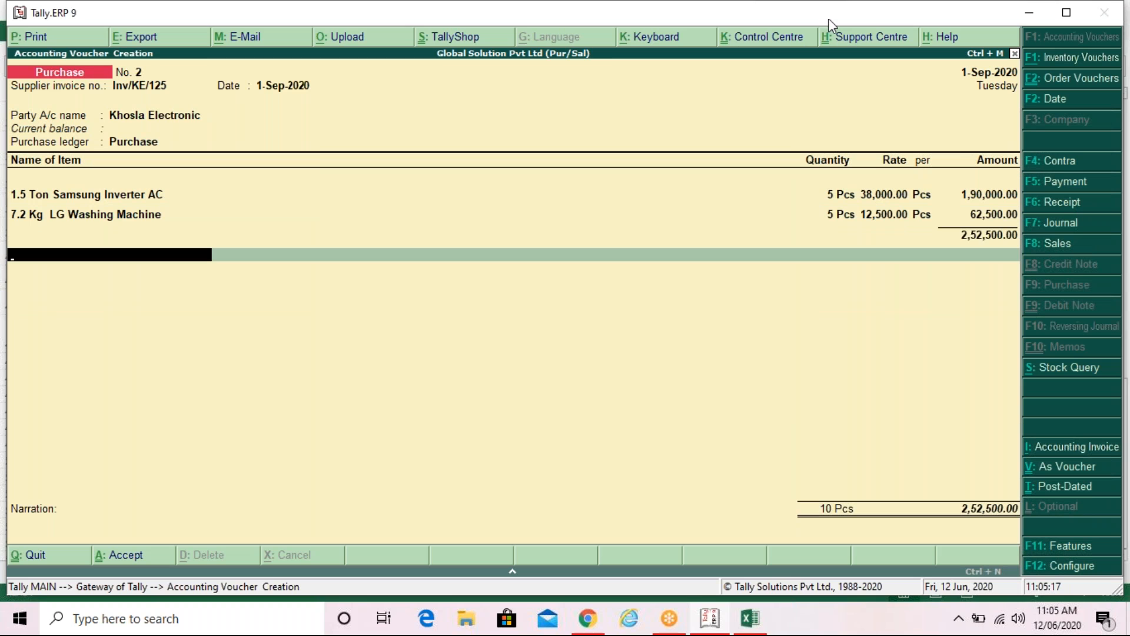
# Book the full bill amount as New Ref Inv/KE/125 for Khosla Electronic and save the purchase voucher without a narration.
pyautogui.hotkey('alt', 'Tab')
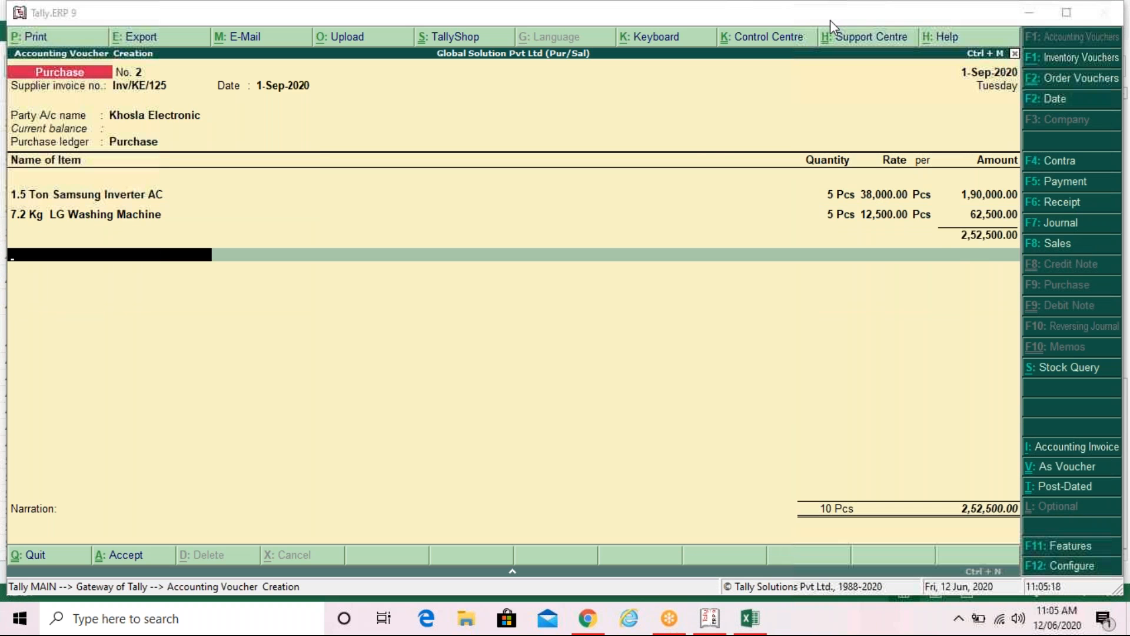
pyautogui.click(152, 268)
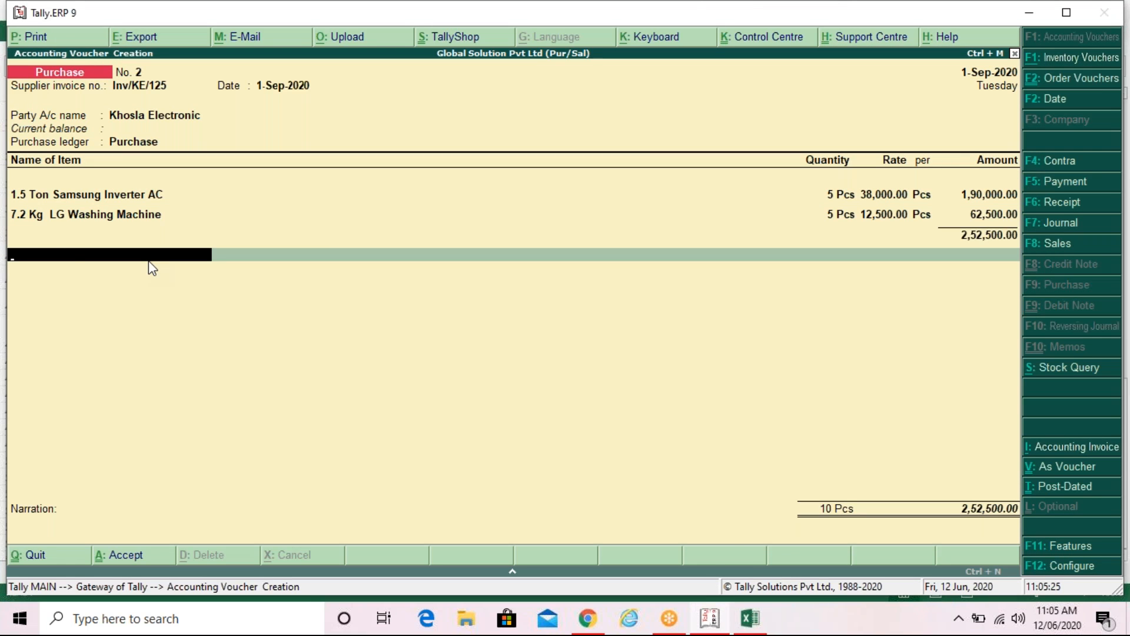
pyautogui.press('Return')
pyautogui.press('Return')
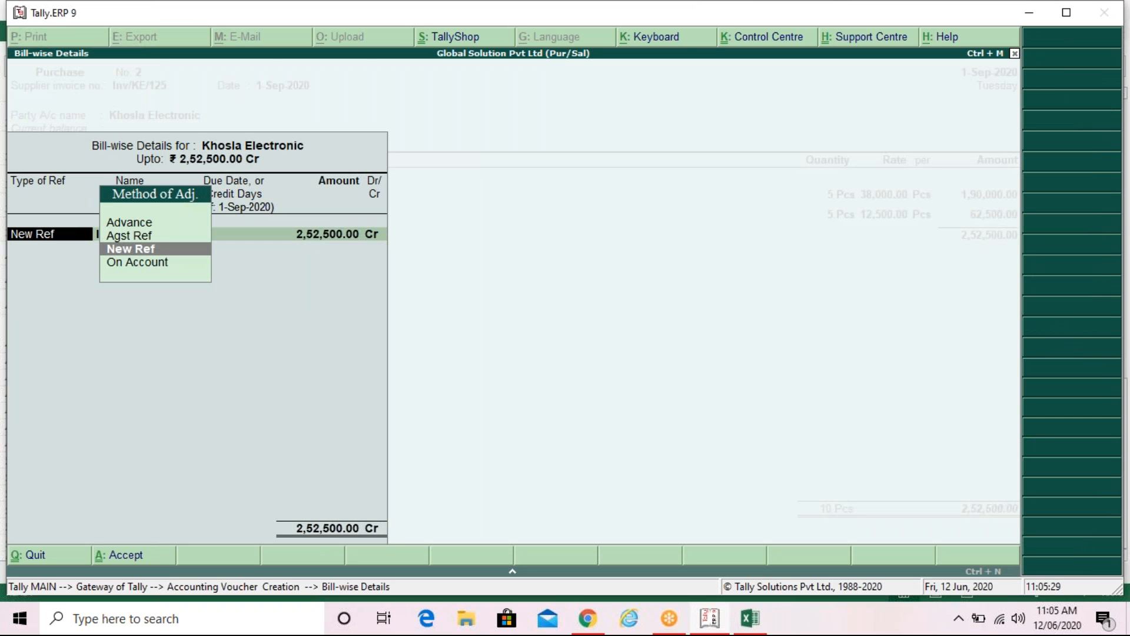
pyautogui.hotkey('ctrl', 'a')
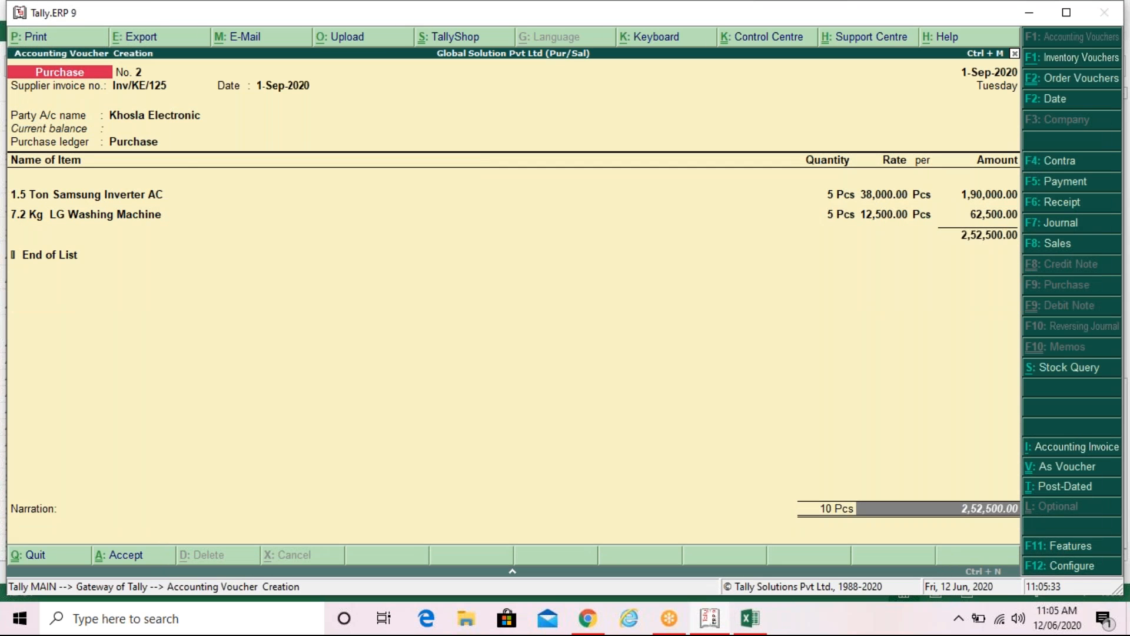
pyautogui.press('Return')
pyautogui.press('Return')
pyautogui.press('Return')
pyautogui.press('Return')
pyautogui.press('Return')
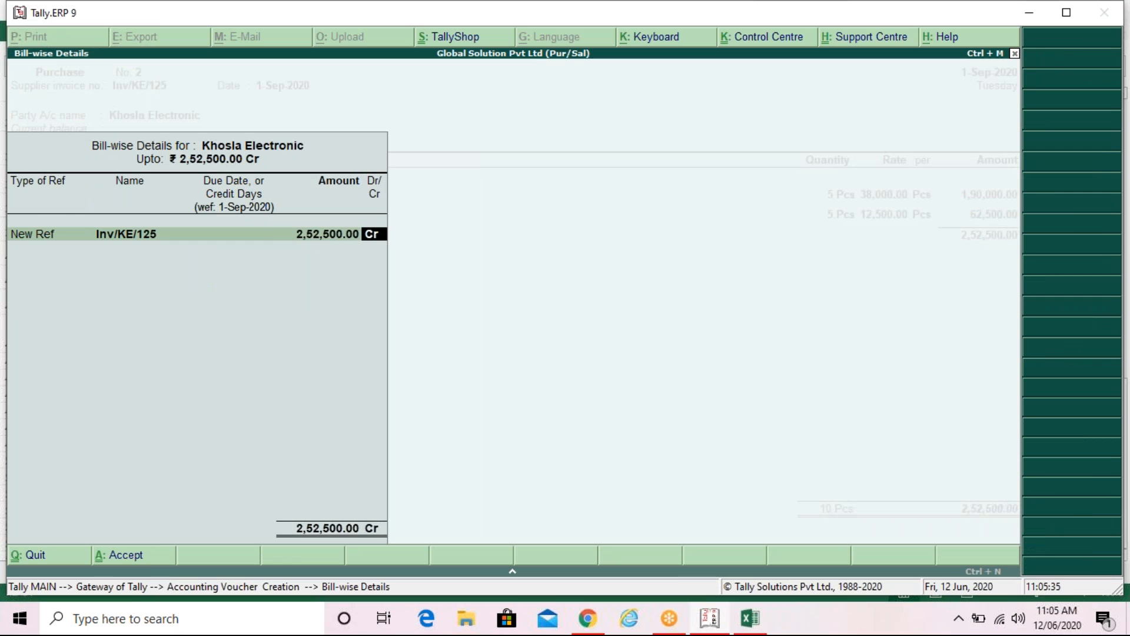
pyautogui.press('Return')
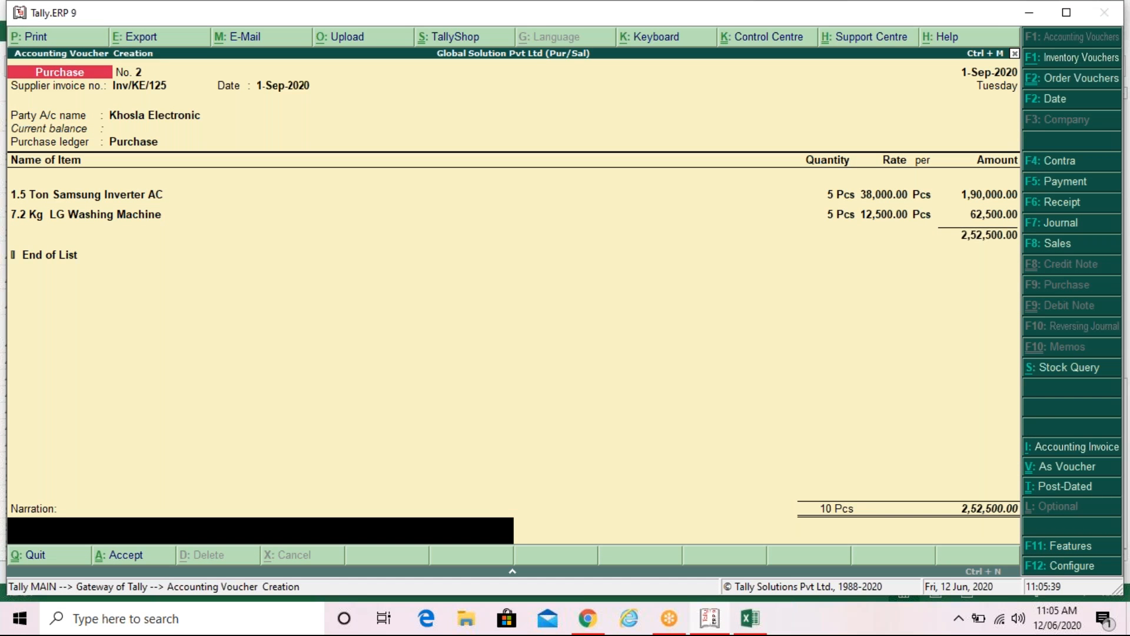
pyautogui.press('Return')
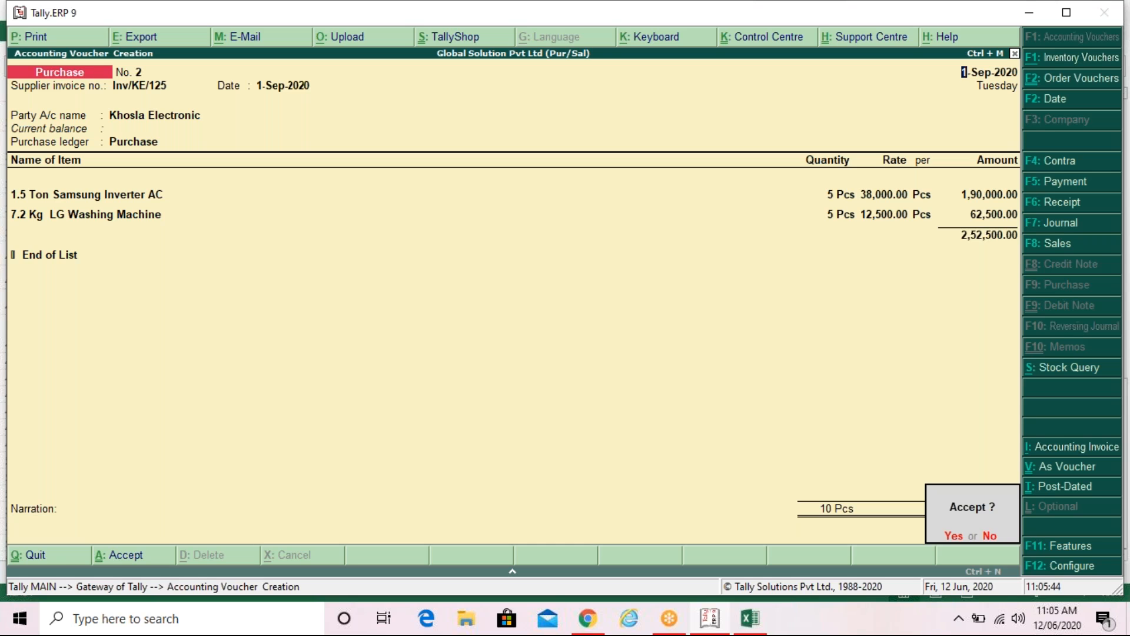
pyautogui.press('Return')
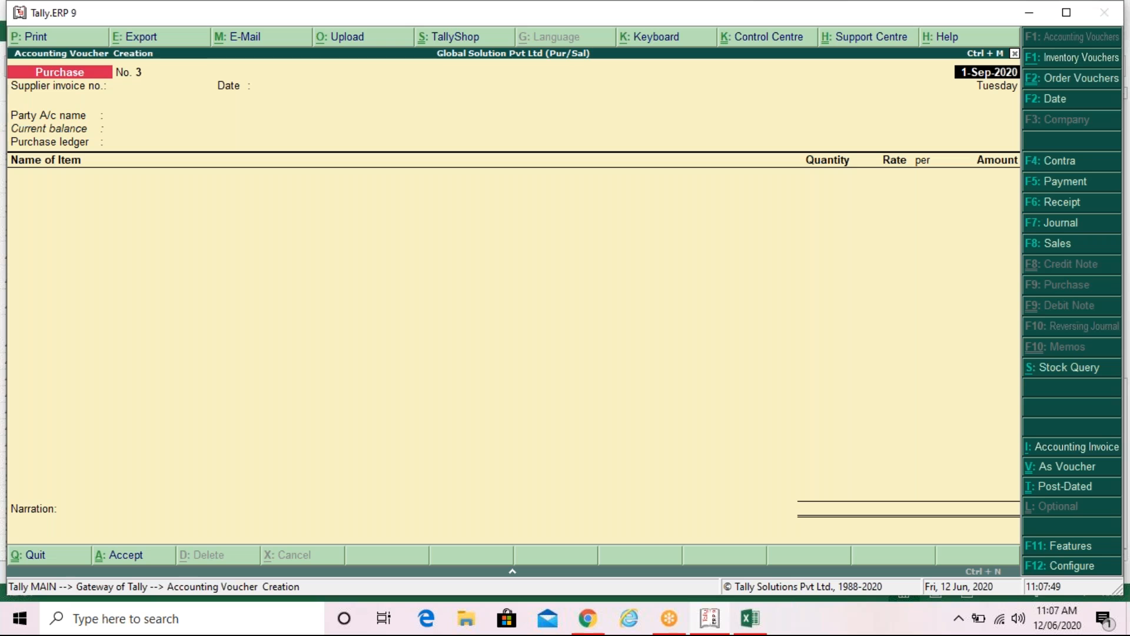
# Leave voucher entry and display the Day Book for the period 1-Apr-2020 to 1-Sep-2020.
pyautogui.press('Escape')
pyautogui.press('Return')
pyautogui.press('Escape')
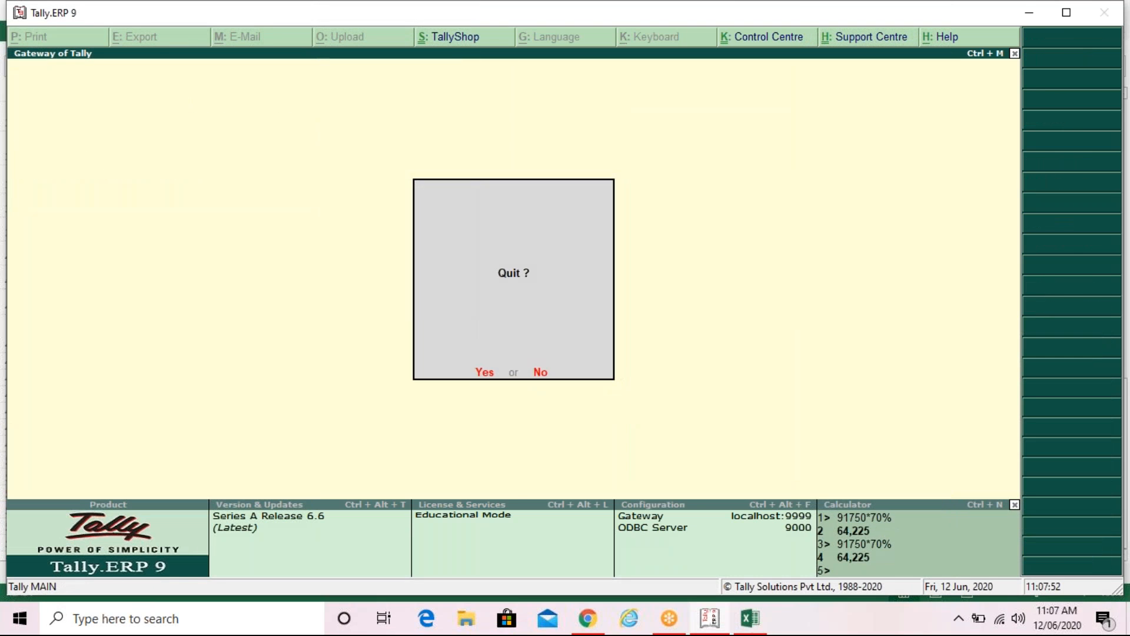
pyautogui.press('n')
pyautogui.press('d')
pyautogui.press('d')
pyautogui.press('Return')
pyautogui.press('F2')
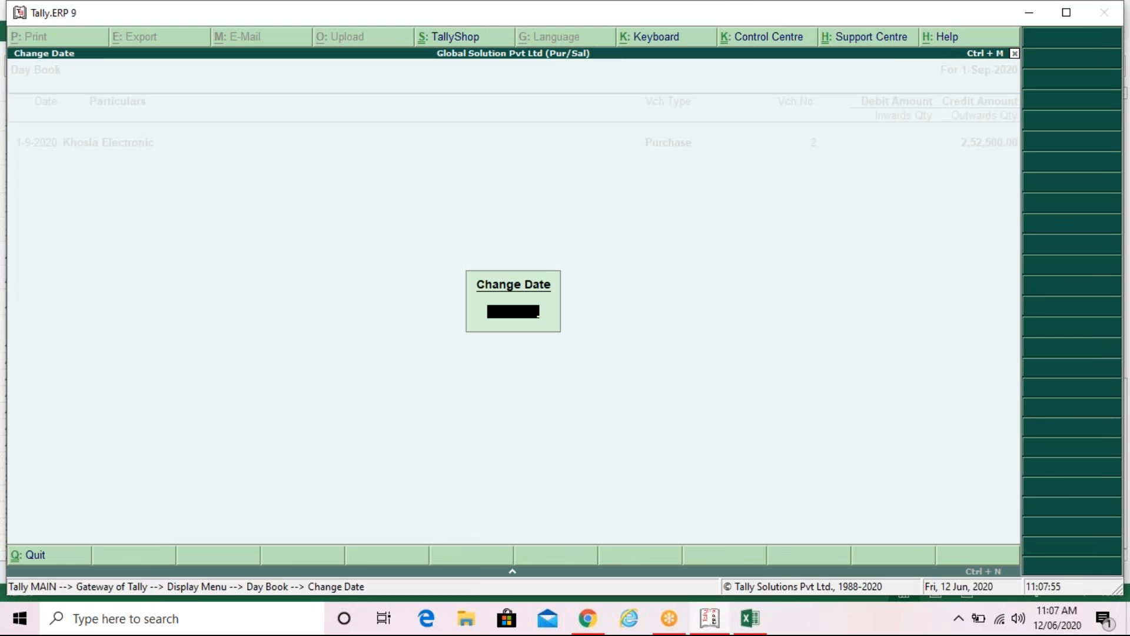
pyautogui.press('Return')
# Open the 2-7-2020 purchase voucher of M/s Amita Garments and view its invoice in an enlarged print preview.
pyautogui.press('Up')
pyautogui.press('Up')
pyautogui.press('Up')
pyautogui.press('Up')
pyautogui.press('Up')
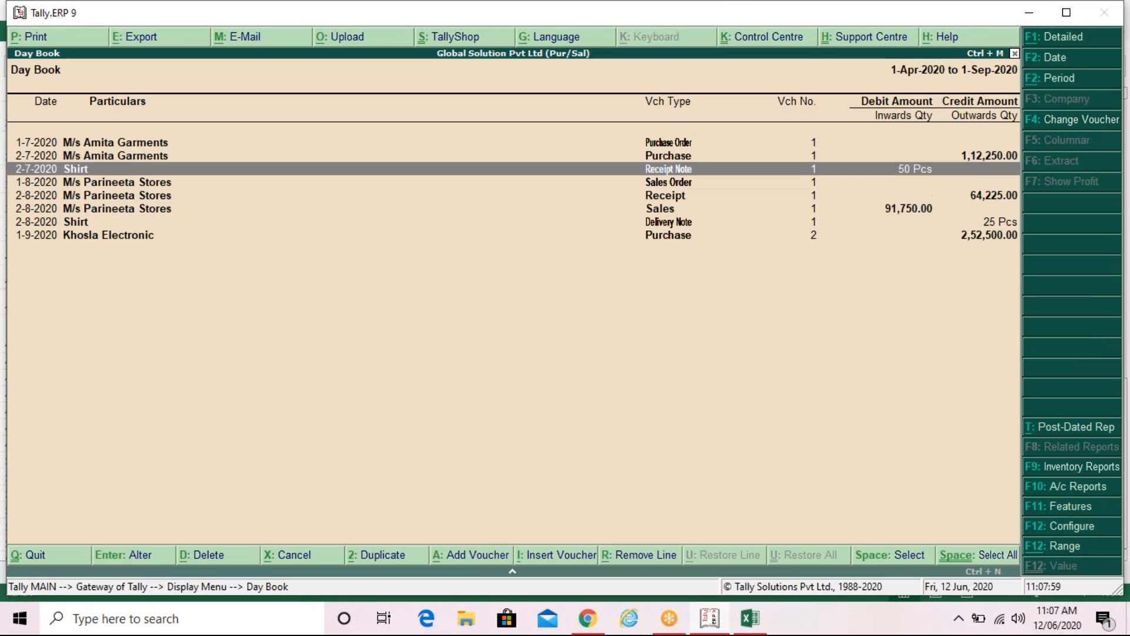
pyautogui.press('Up')
pyautogui.press('Return')
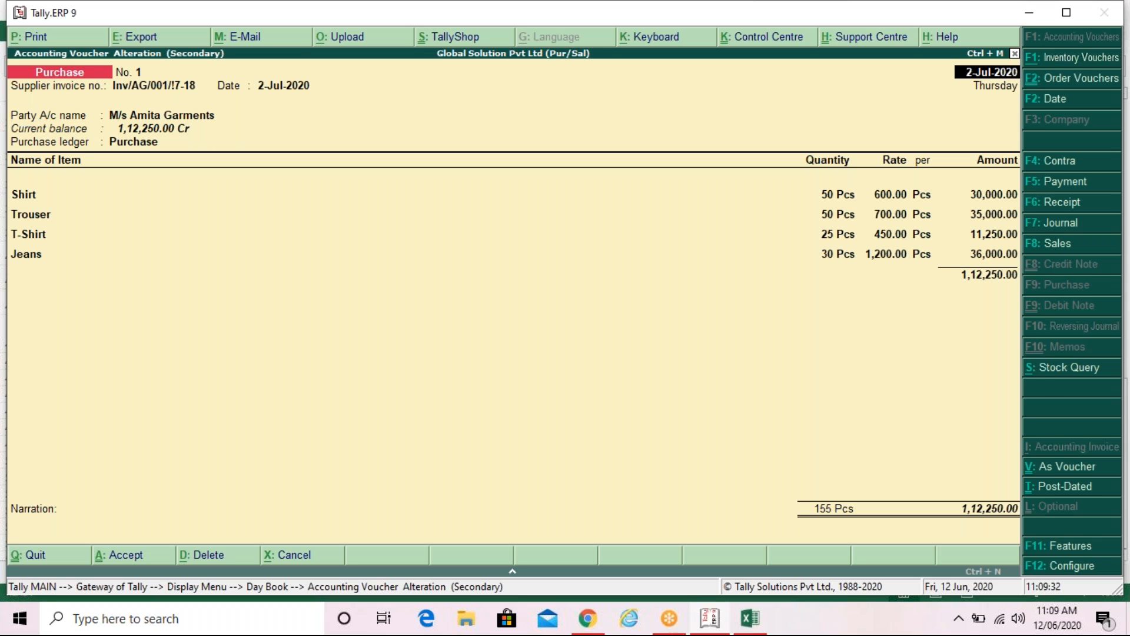
pyautogui.hotkey('alt', 'p')
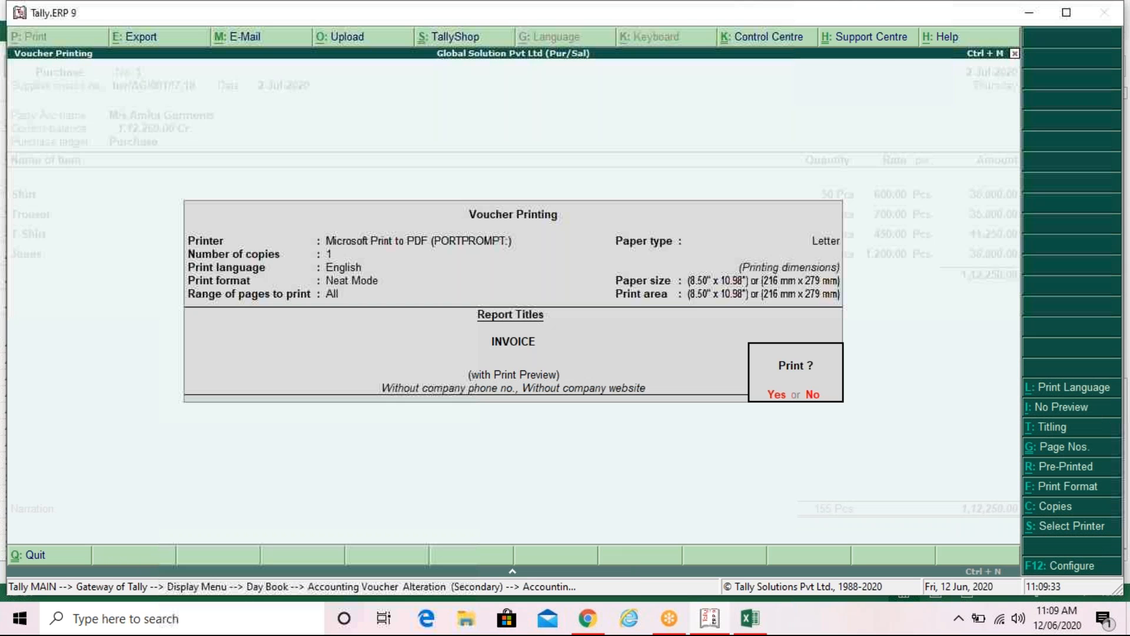
pyautogui.press('Return')
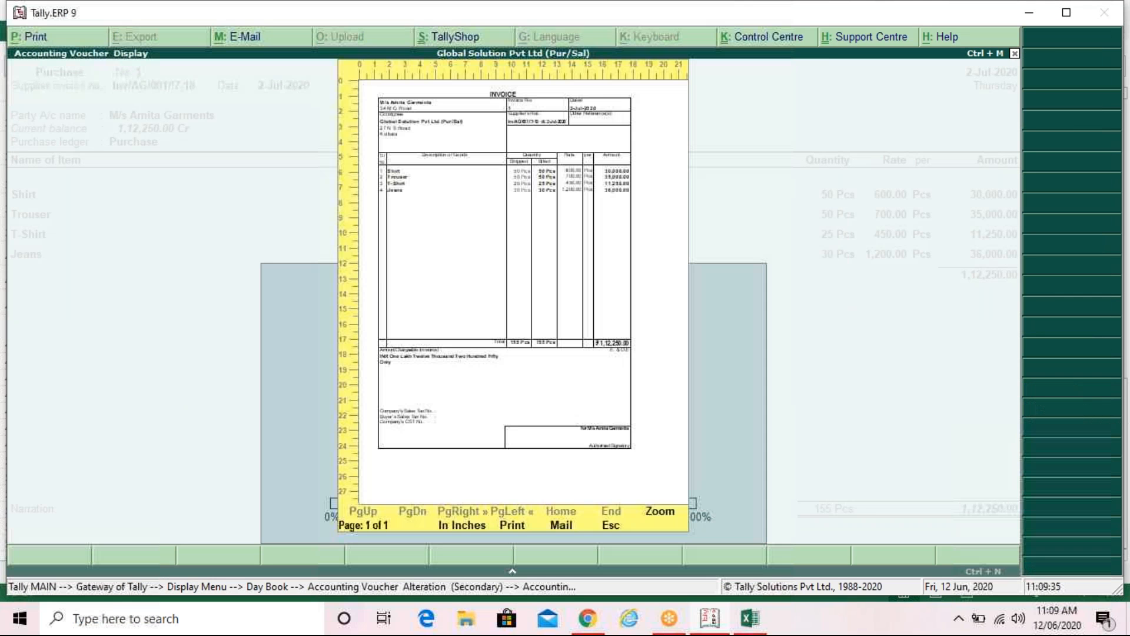
pyautogui.hotkey('alt', 'z')
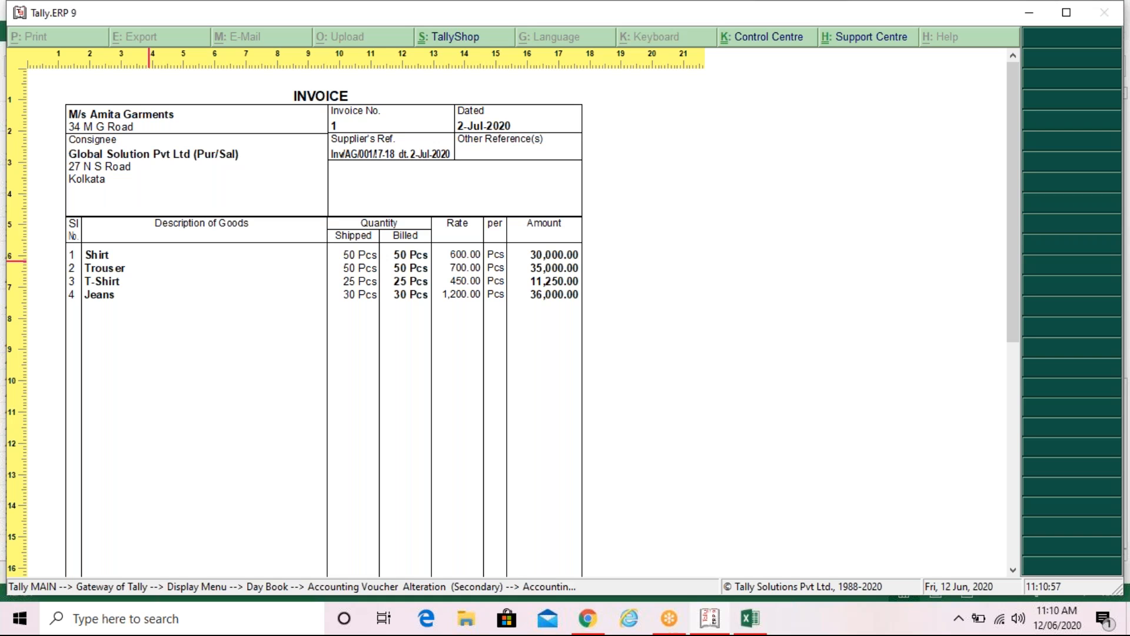
# Close the invoice preview and quit Tally.ERP 9, and close the Tally Full Assignment workbook in Excel.
pyautogui.press('Escape')
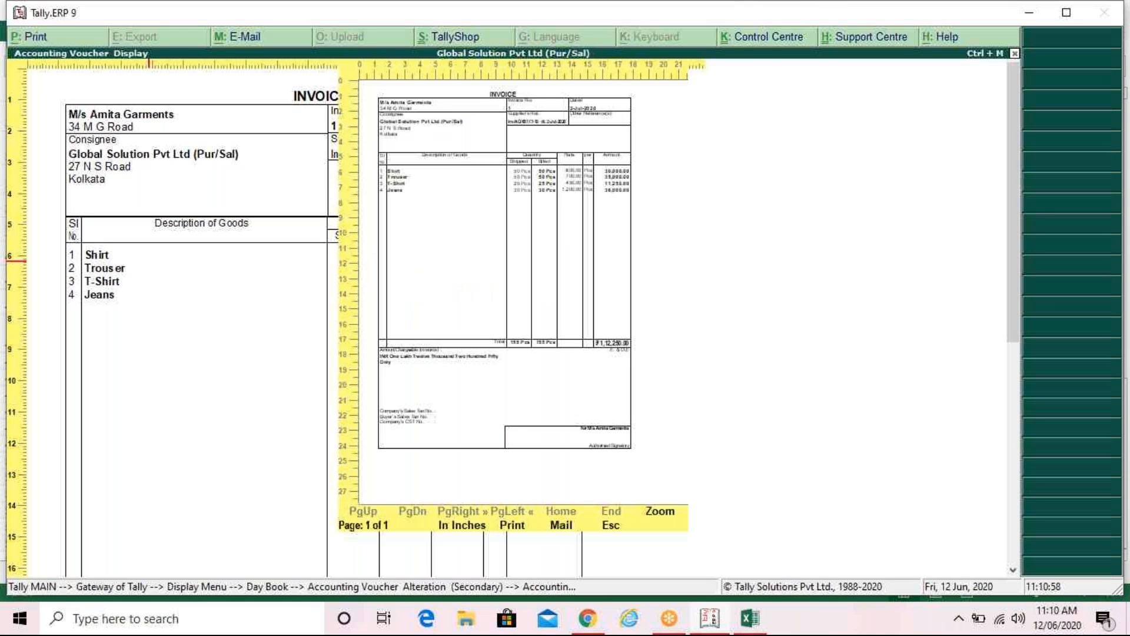
pyautogui.press('Escape')
pyautogui.press('Escape')
pyautogui.press('Escape')
pyautogui.press('Escape')
pyautogui.press('Escape')
pyautogui.press('Escape')
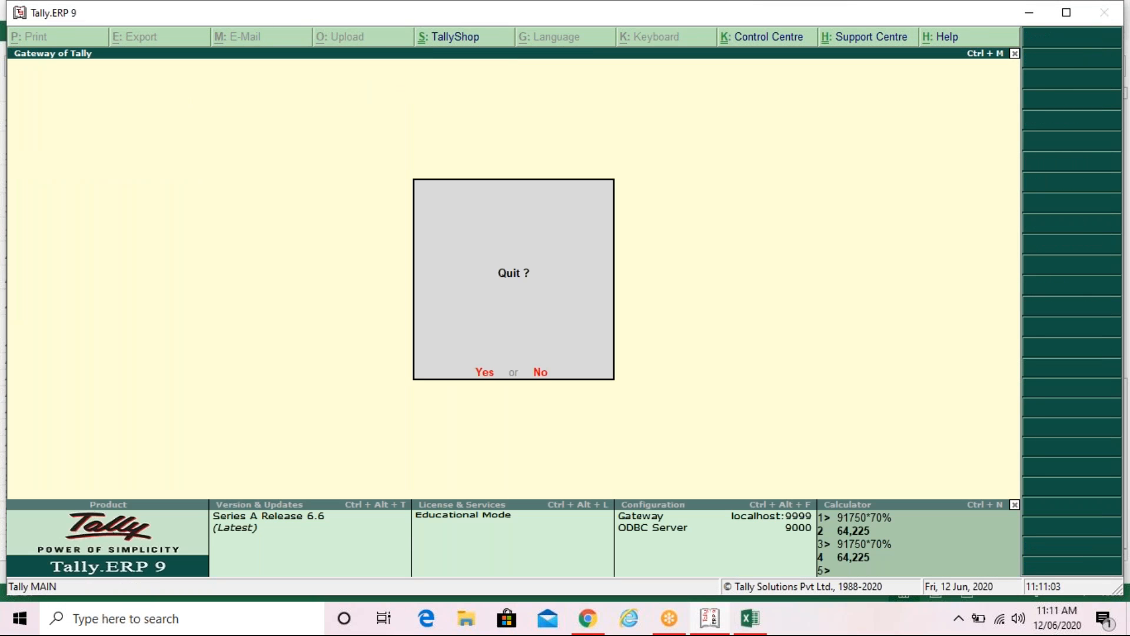
pyautogui.press('Return')
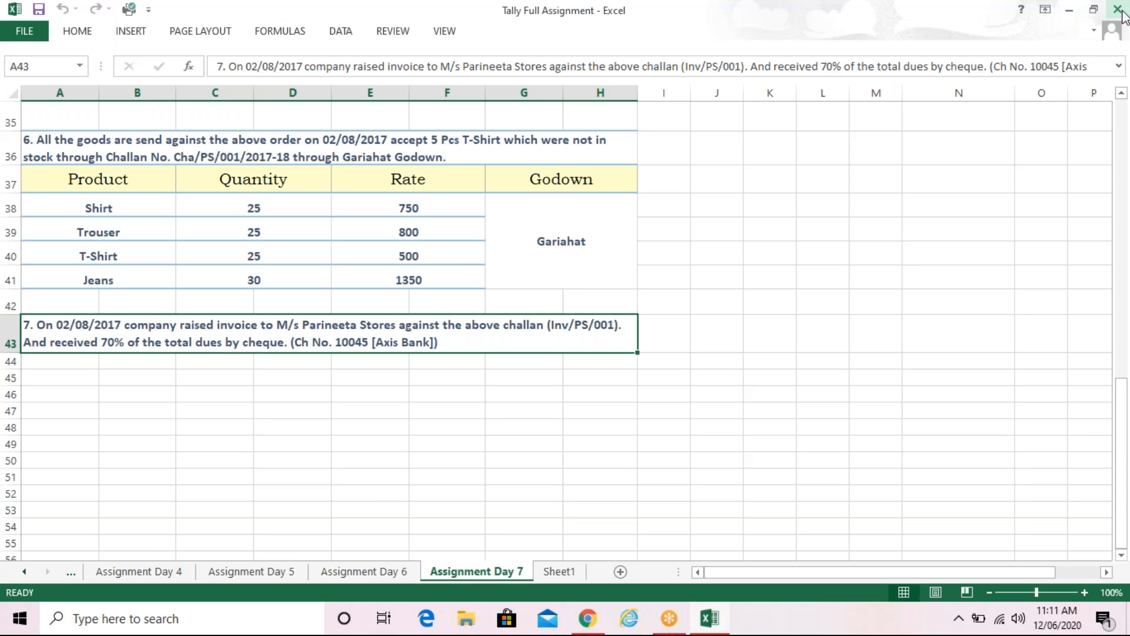
pyautogui.click(1117, 10)
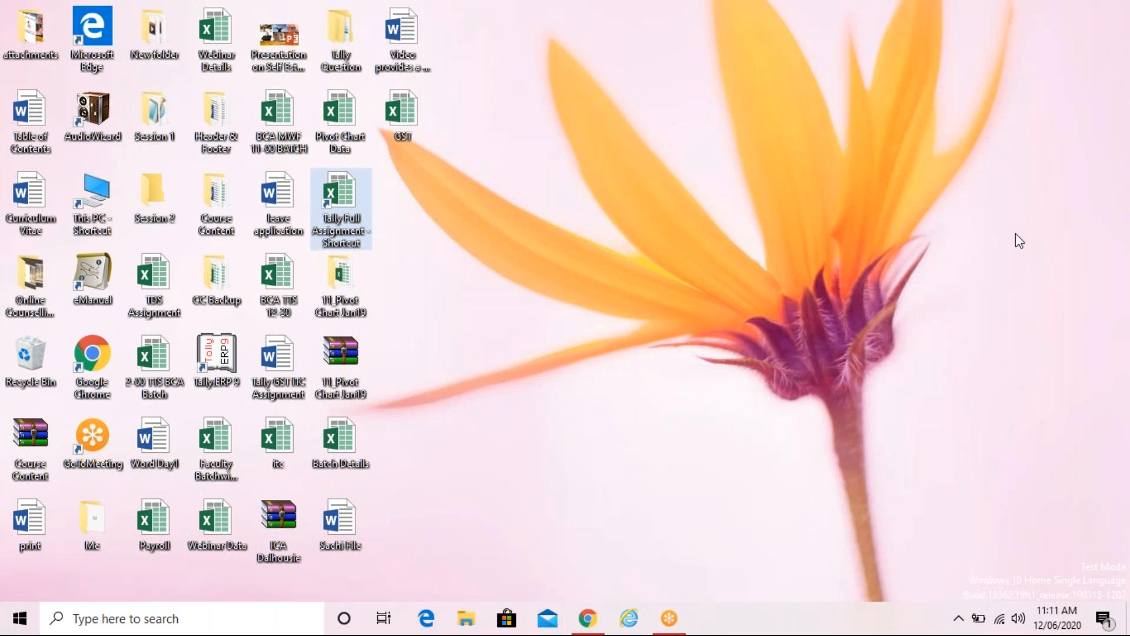
pyautogui.click(1016, 235)
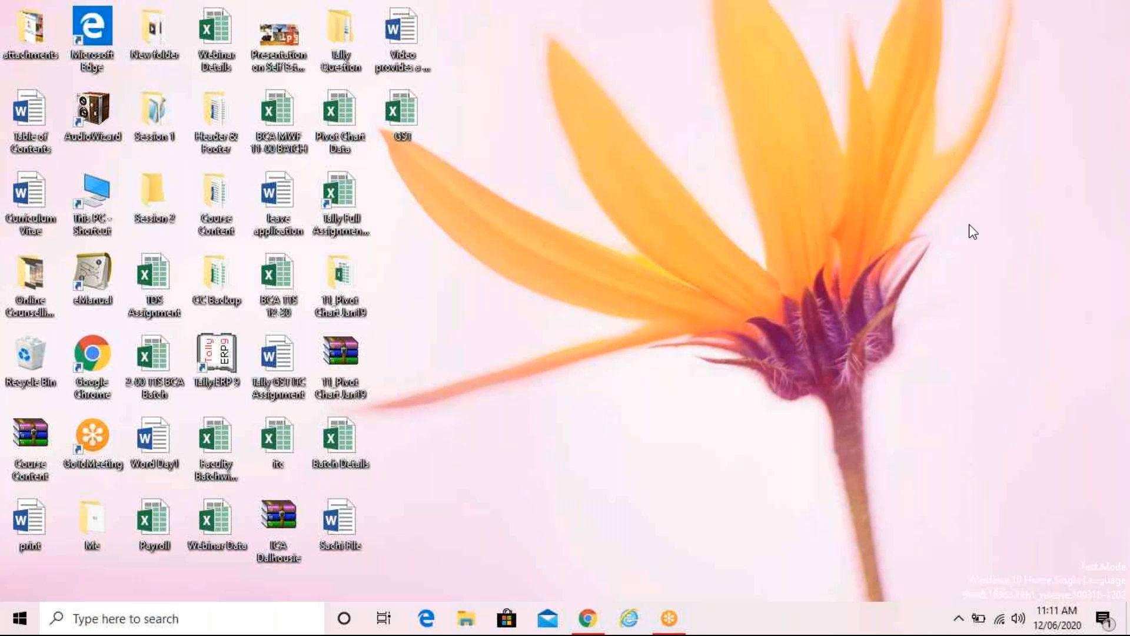